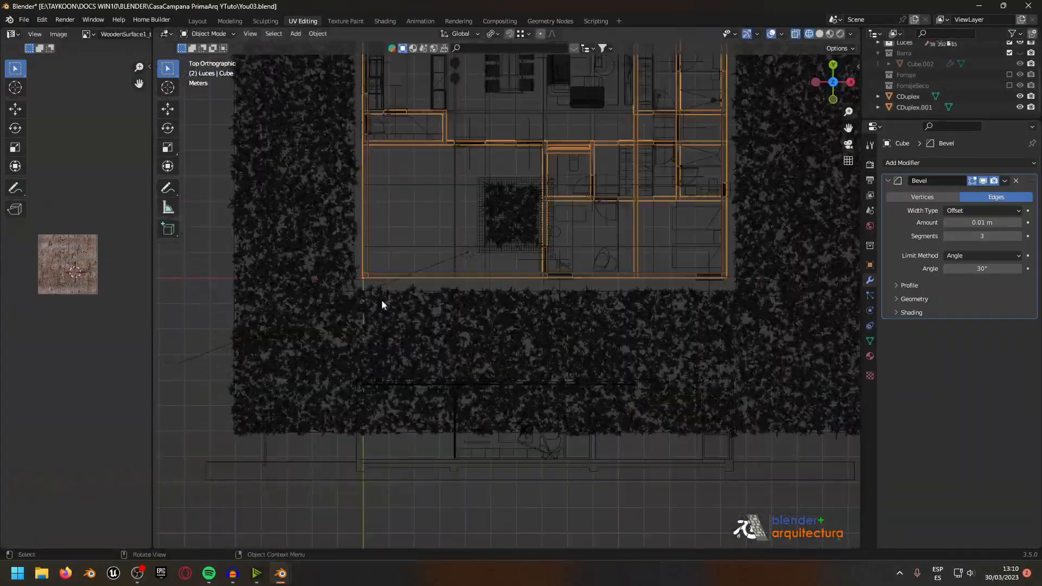
Step: Hide the grass plane surrounding the house and save the file
left_click(383, 305)
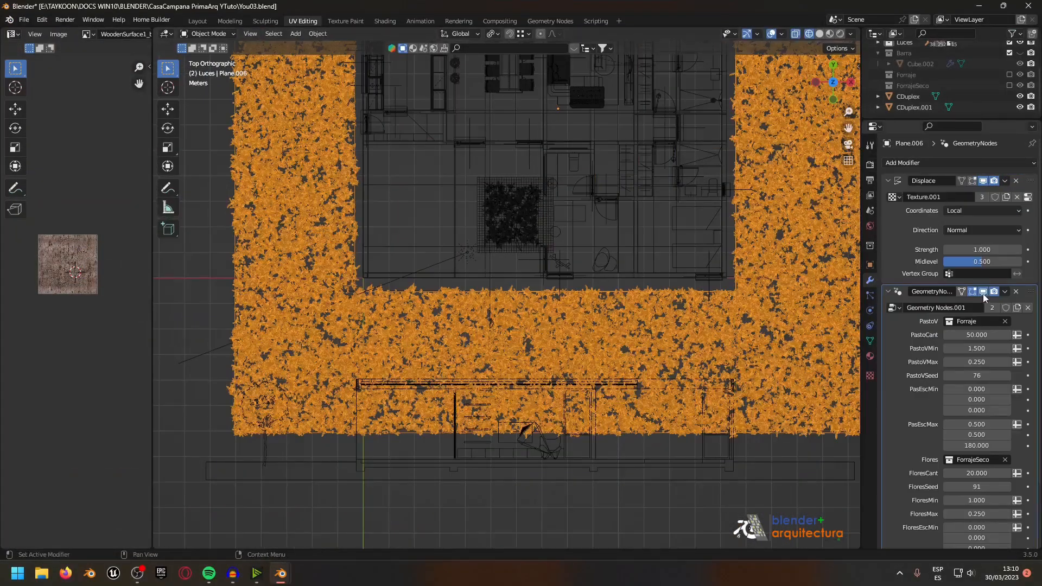
key("h")
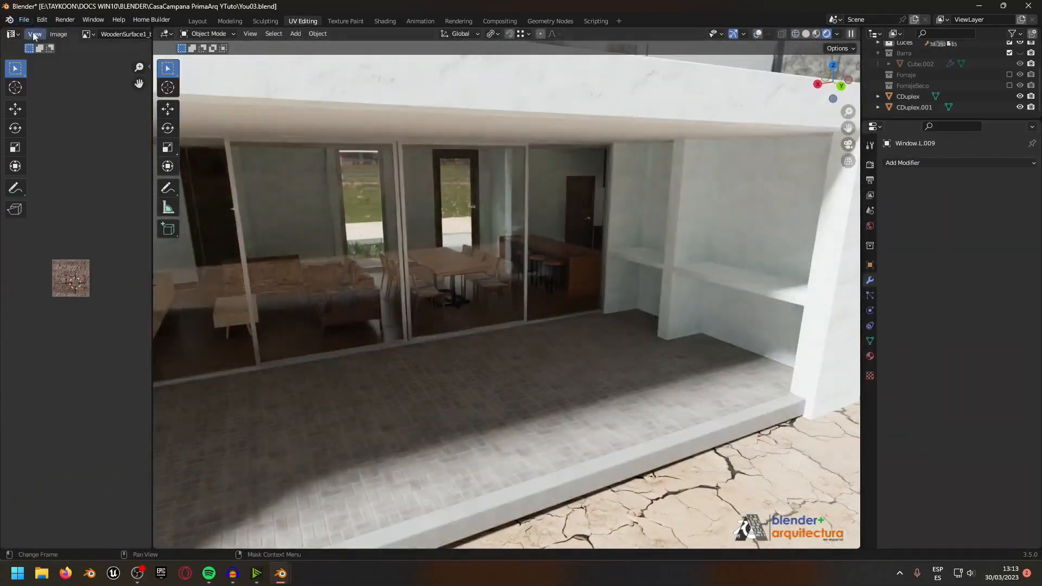
left_click(25, 19)
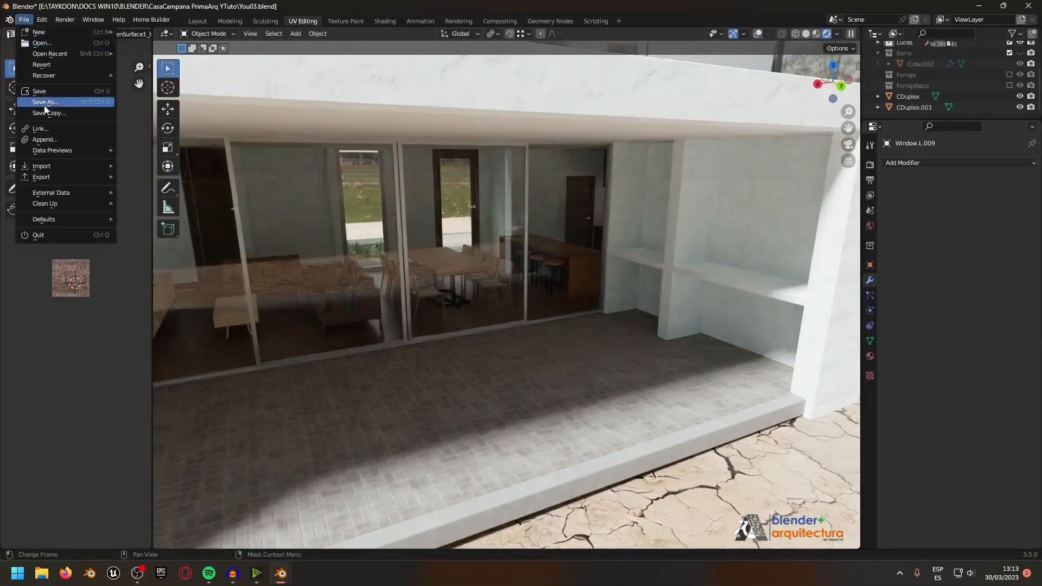
left_click(39, 91)
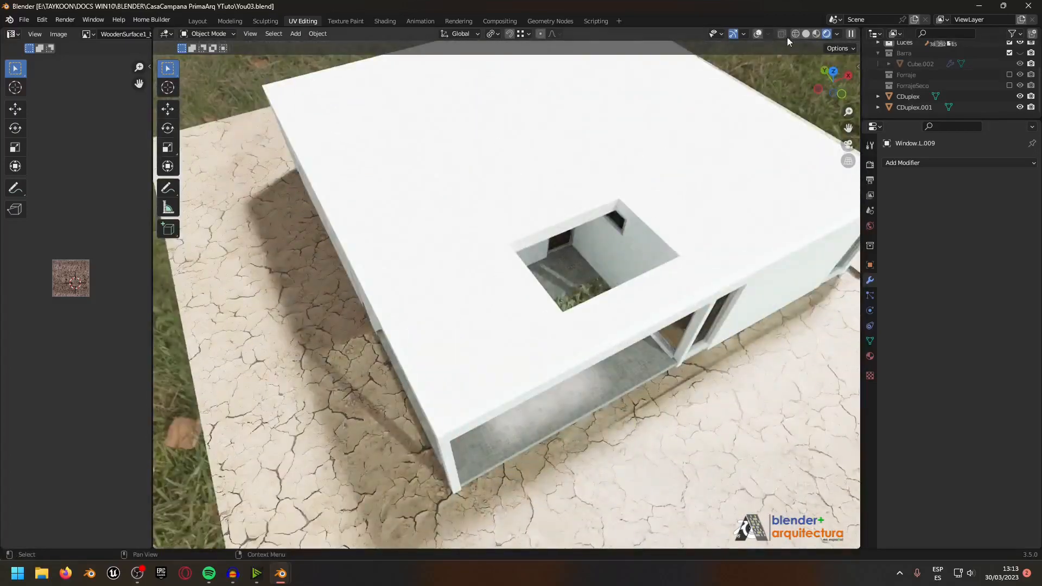
Step: Show the model in solid shading with overlays on, hide the roof slab, and view the floor plan from above
left_click(806, 34)
scroll(629, 207, "up", 3)
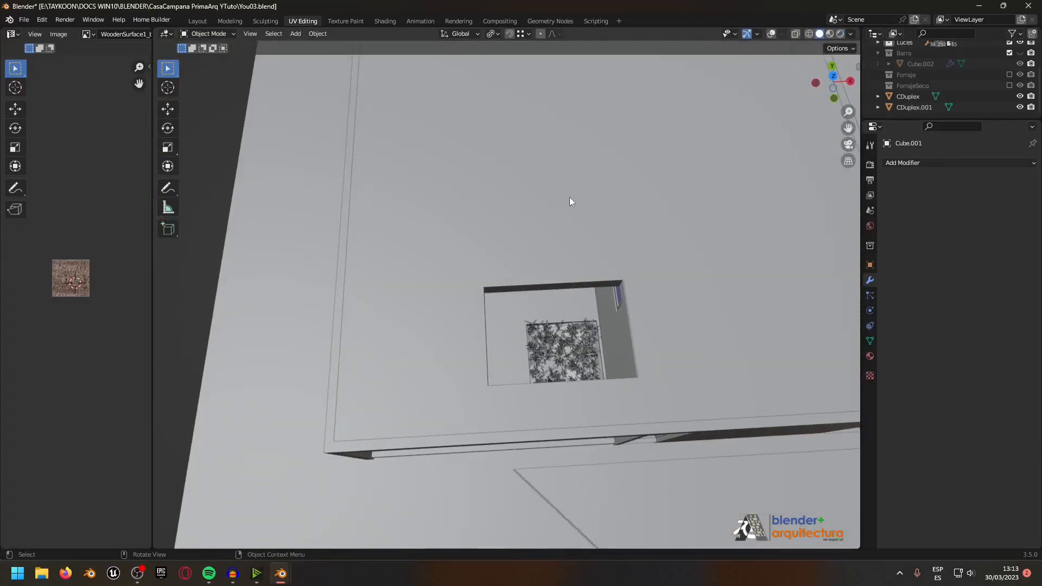
left_click(771, 34)
key("h")
key("KP_7")
middle_click_drag(654, 231, 544, 311, "shift")
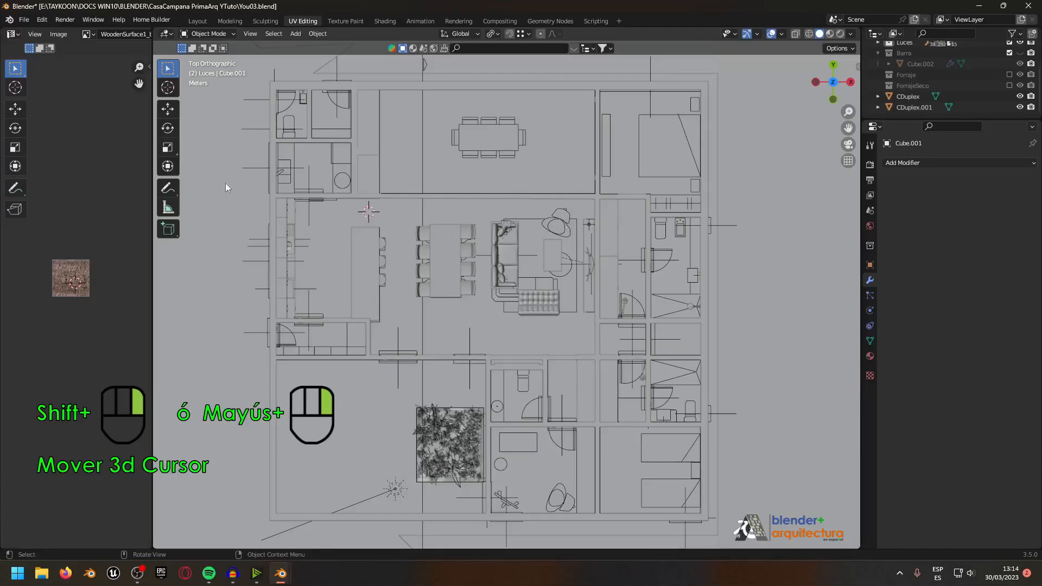
key("shift+a")
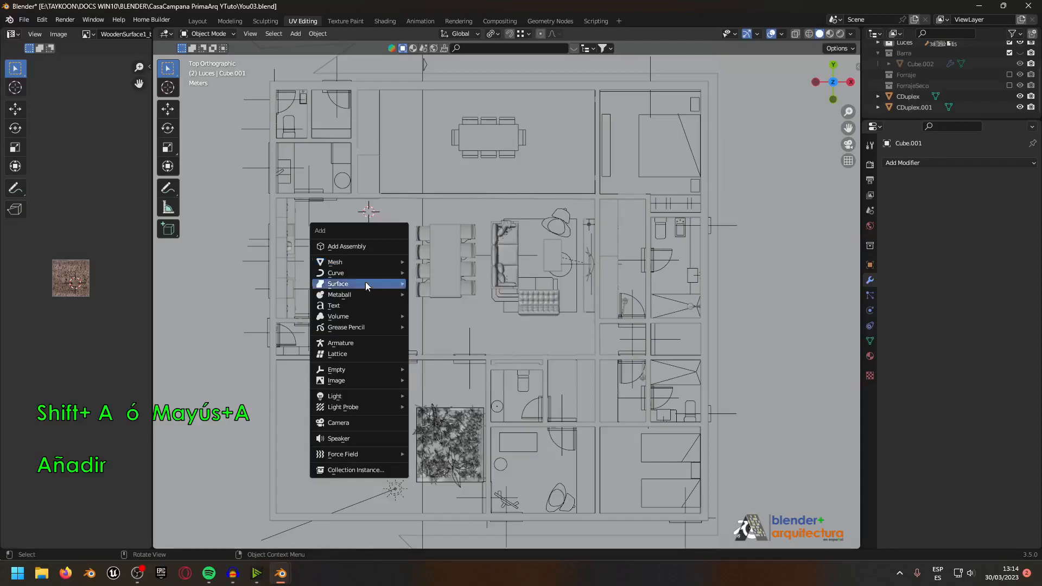
mouse_move(335, 402)
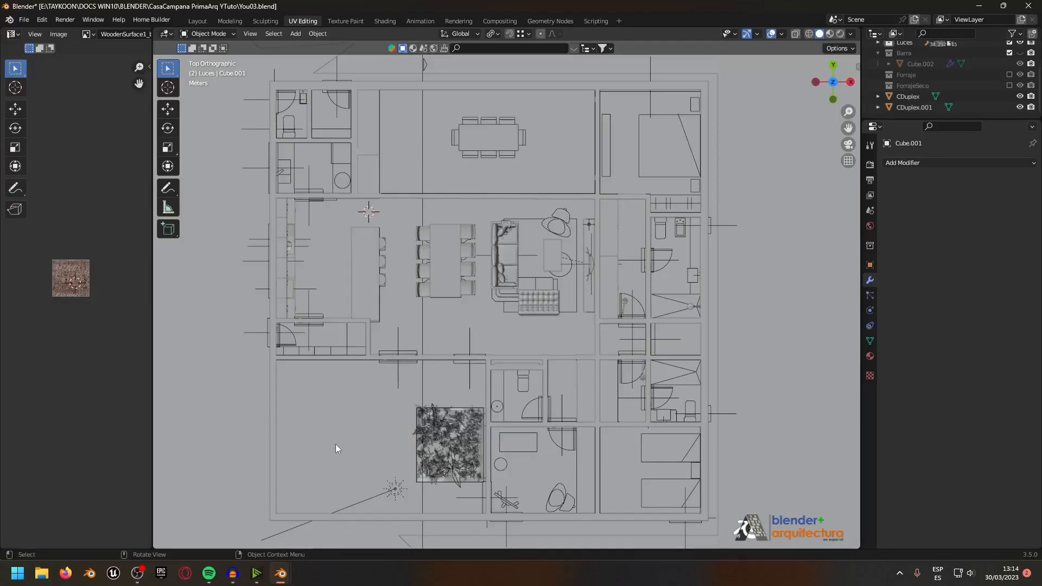
left_click(349, 444)
Step: Select the existing sun light above the house and open its light settings
middle_click_drag(349, 444, 424, 223)
left_click(422, 237)
scroll(461, 258, "up", 5)
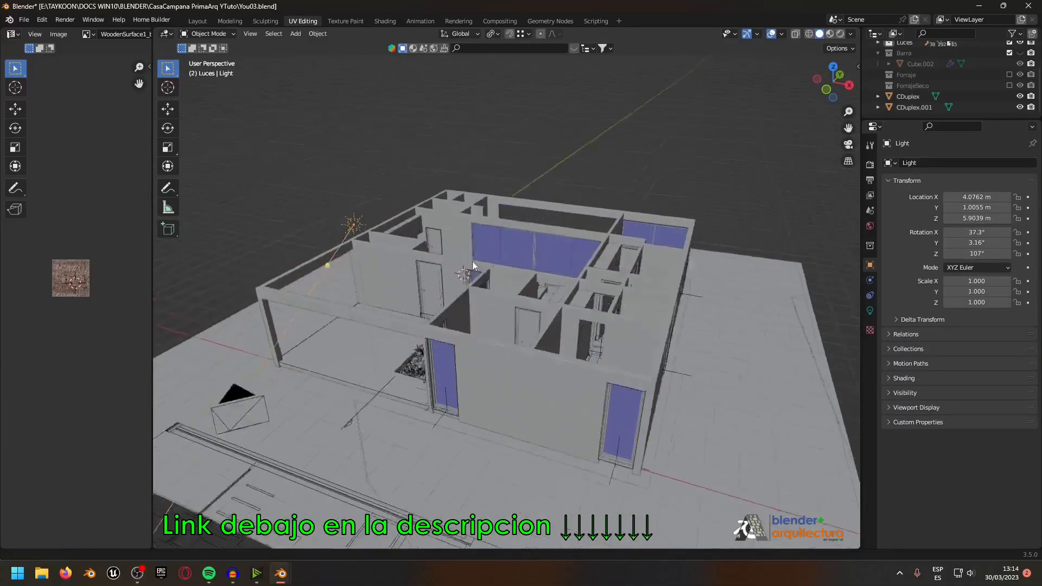
middle_click_drag(470, 269, 442, 252)
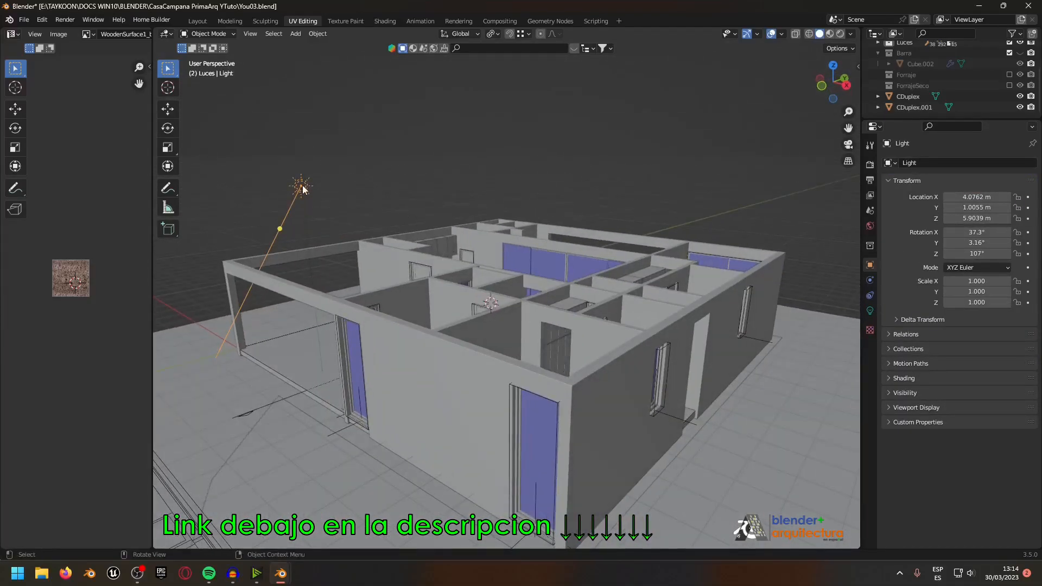
left_click(870, 311)
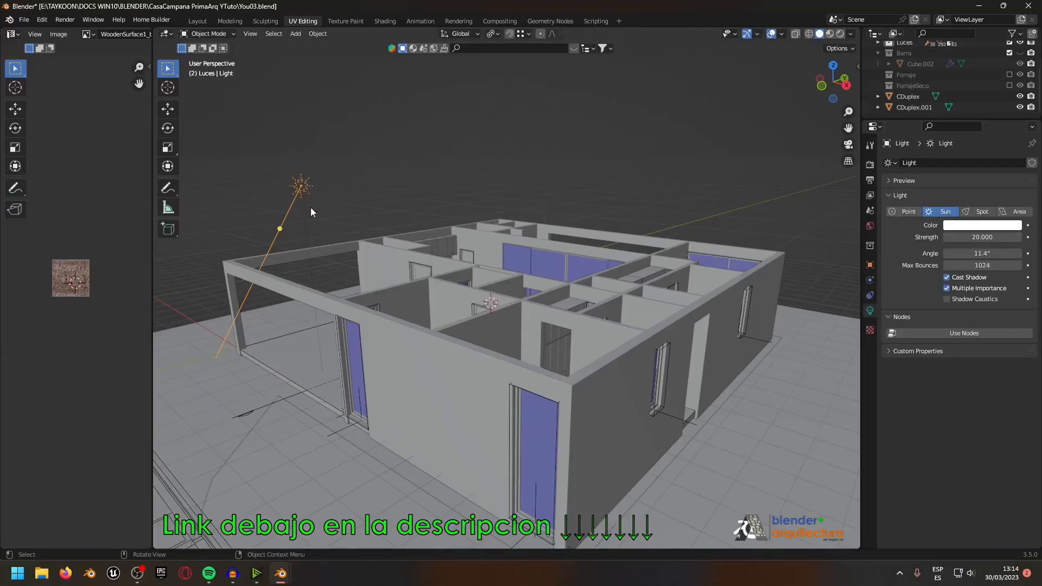
middle_click_drag(311, 207, 328, 208)
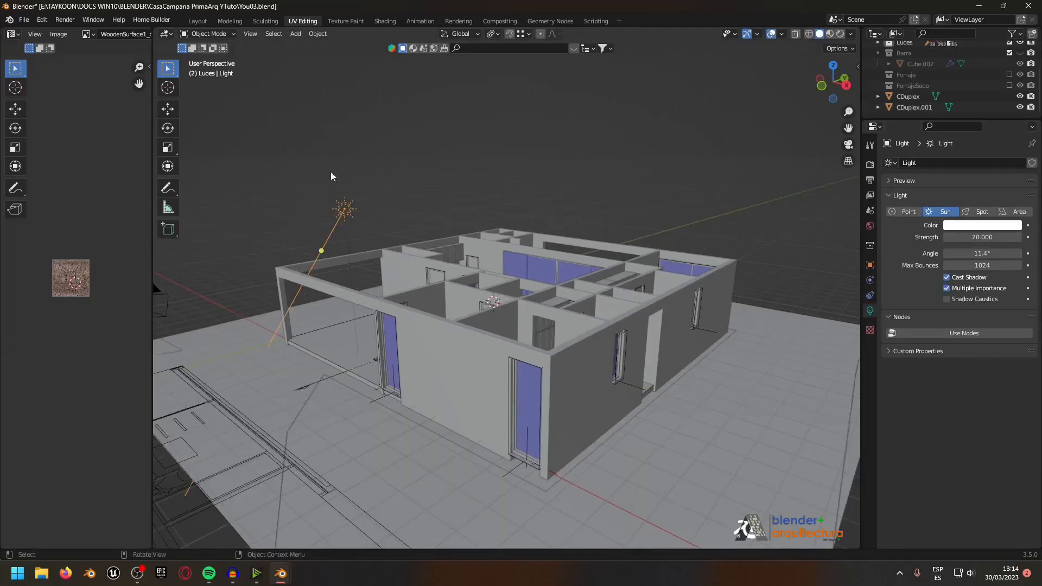
middle_click_drag(369, 302, 364, 217)
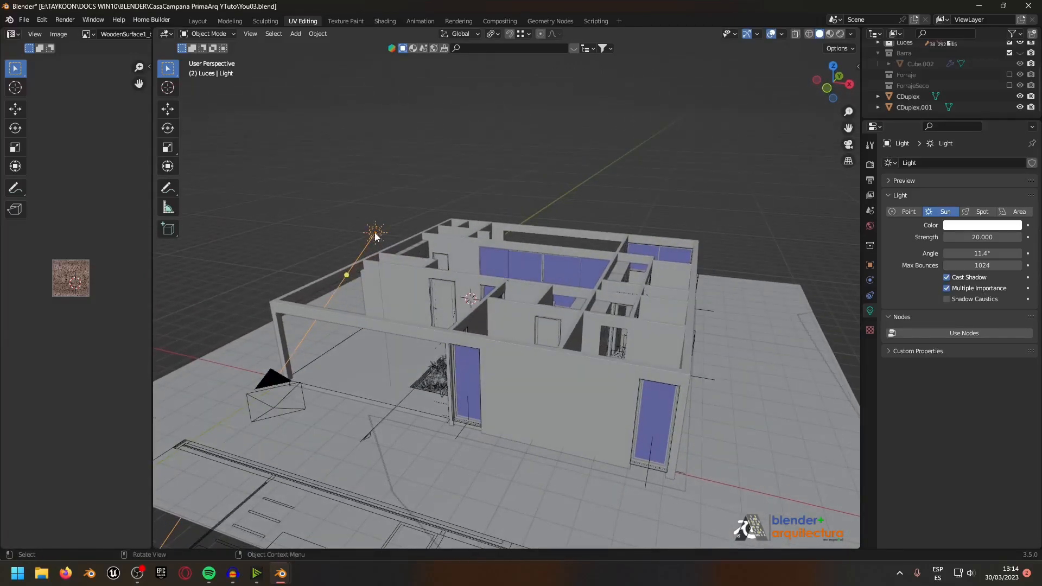
Step: Change the light's type to Point and set its power to 50 W
left_click(904, 212)
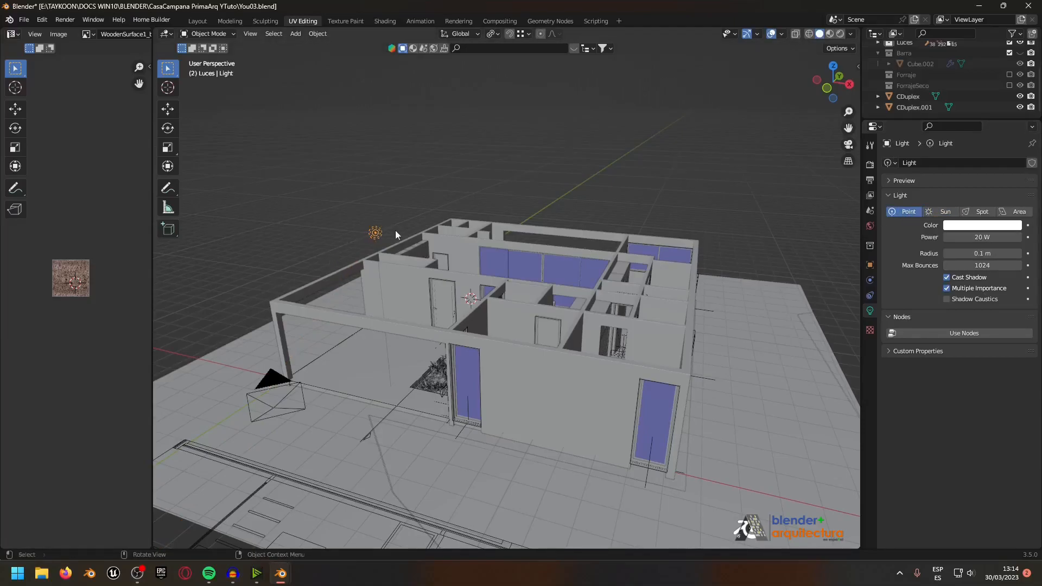
scroll(396, 234, "up", 10)
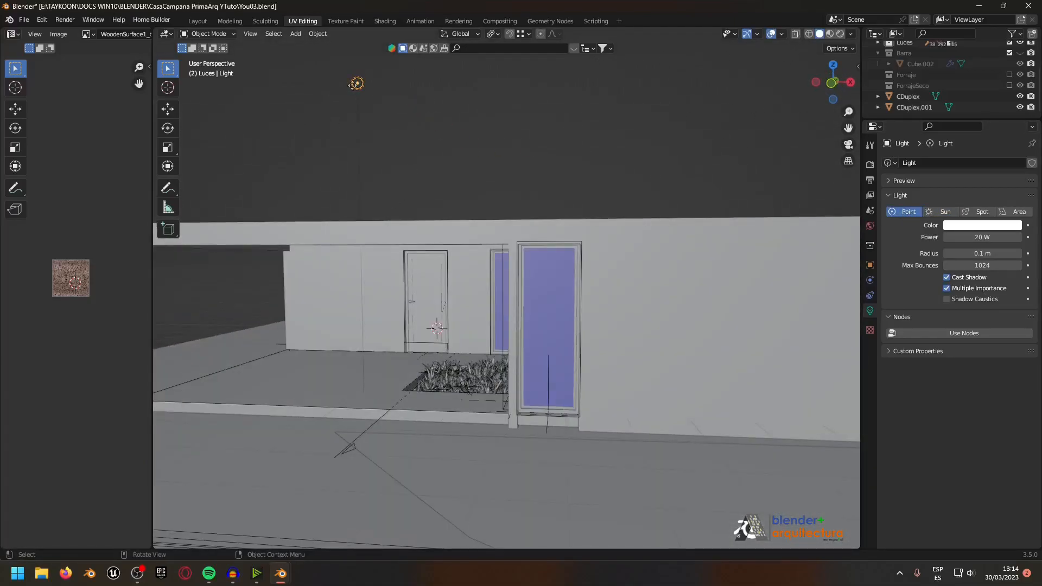
scroll(358, 92, "down", 6)
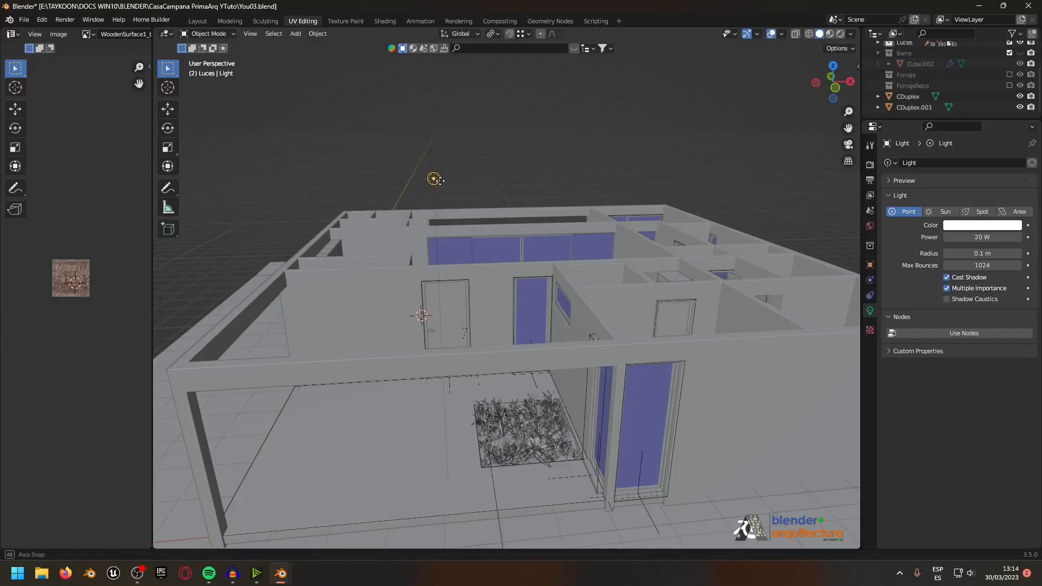
middle_click_drag(439, 178, 435, 176)
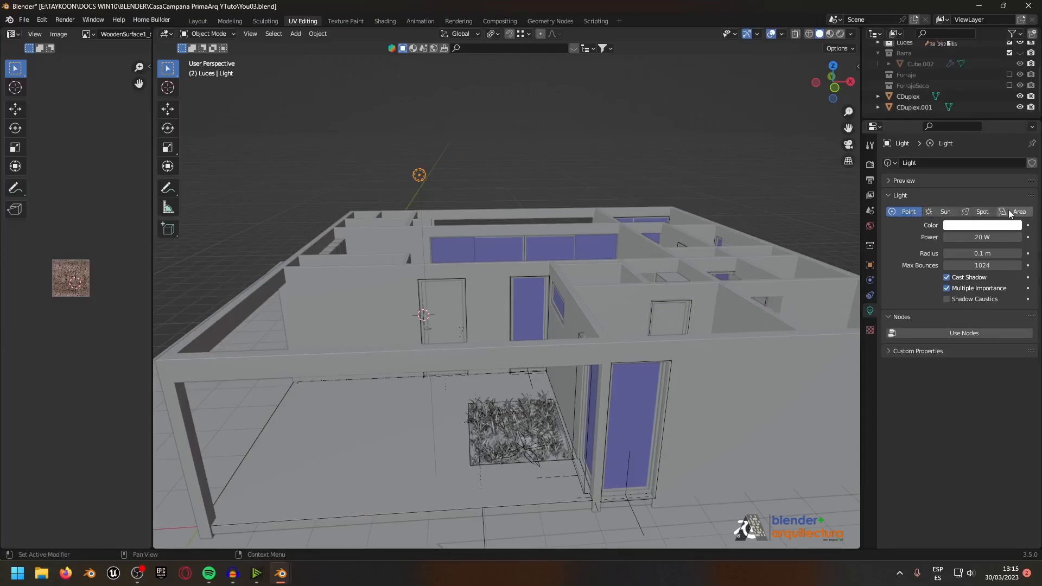
left_click(953, 227)
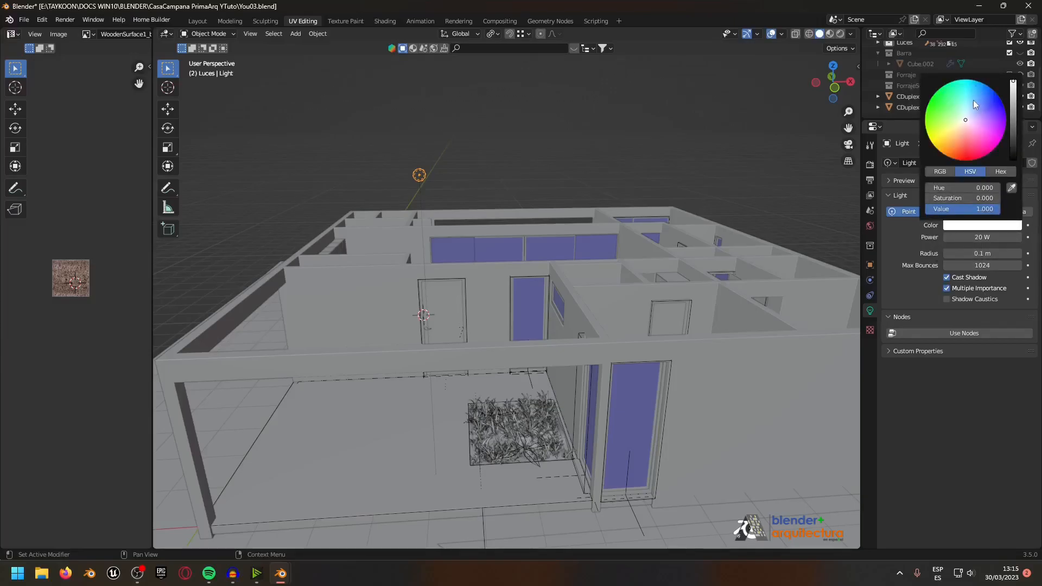
left_click_drag(996, 237, 965, 237)
left_click(965, 238)
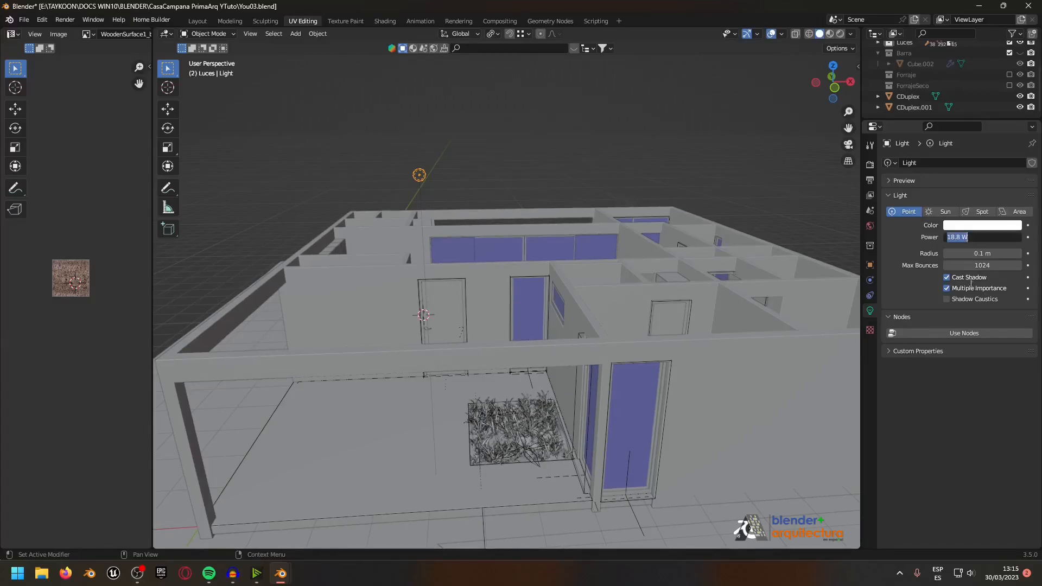
type("50")
key("Return")
left_click(965, 226)
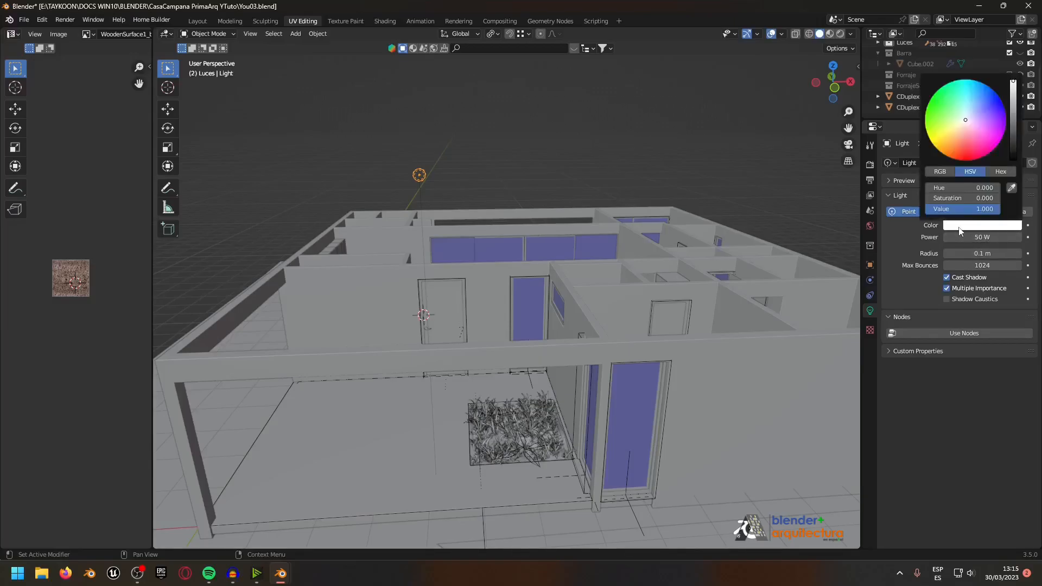
mouse_move(963, 120)
left_mouse_down()
mouse_move(963, 138)
mouse_move(982, 113)
mouse_move(941, 91)
mouse_move(966, 120)
left_mouse_up()
left_click(959, 226)
Step: Change the light's type to Sun and set its angle to 11.8°
left_click(937, 213)
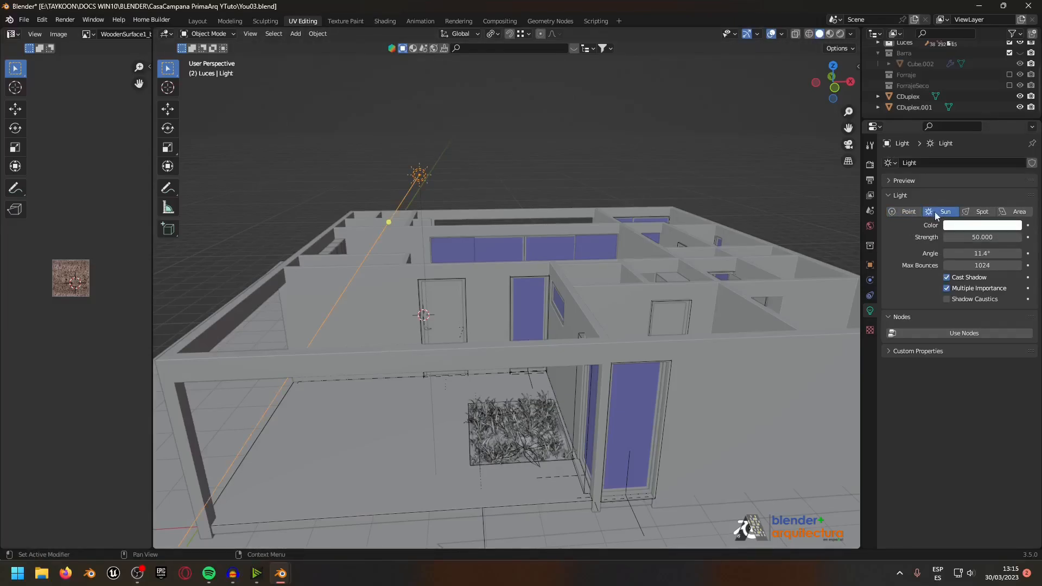
left_click(983, 237)
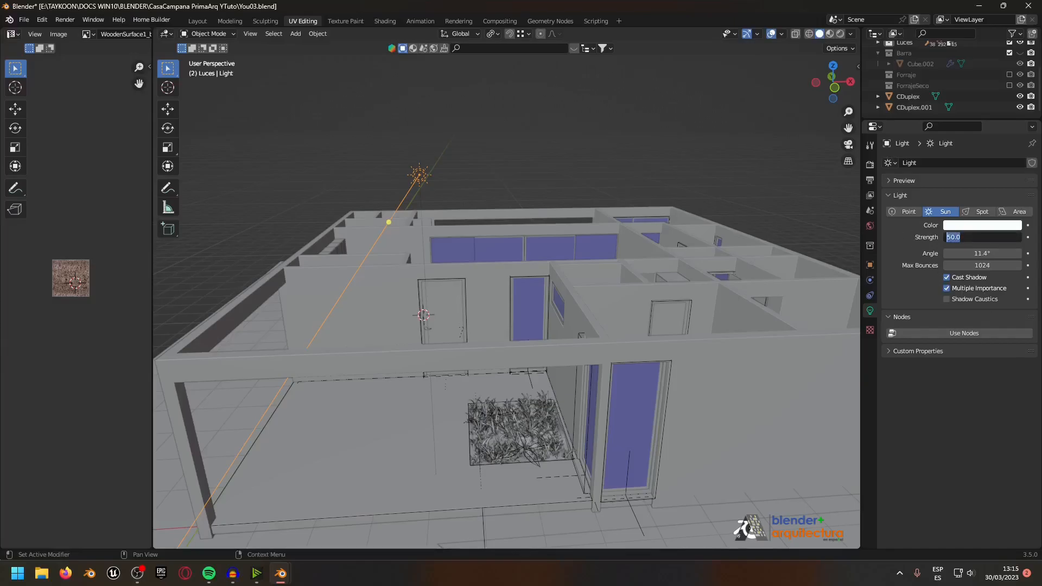
key("Return")
mouse_move(983, 254)
left_mouse_down()
mouse_move(1010, 254)
mouse_move(969, 254)
mouse_move(984, 254)
left_mouse_up()
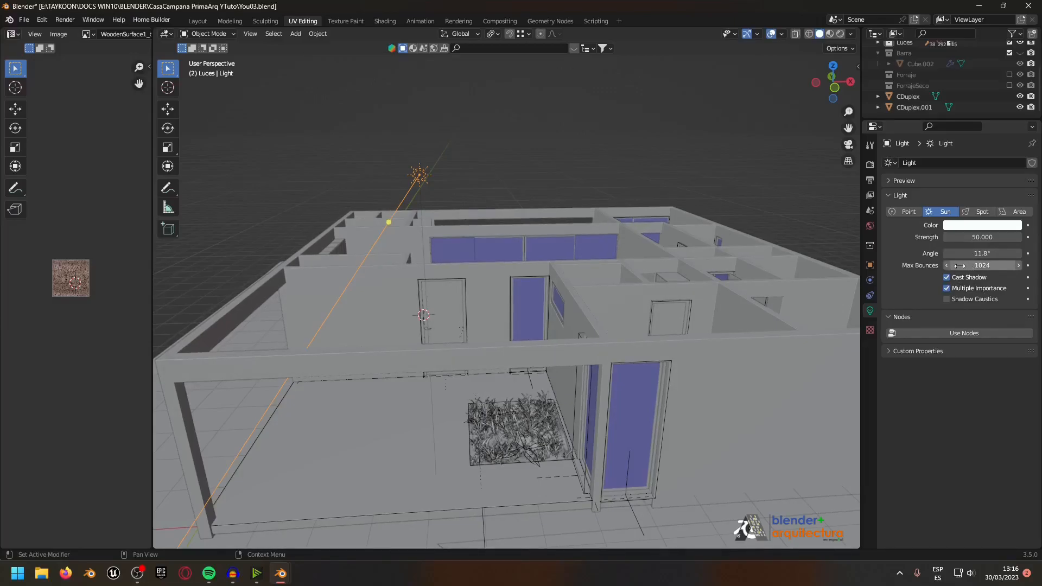
Step: Switch the light back to the Point type and set its radius to 0.2 m
left_click(908, 212)
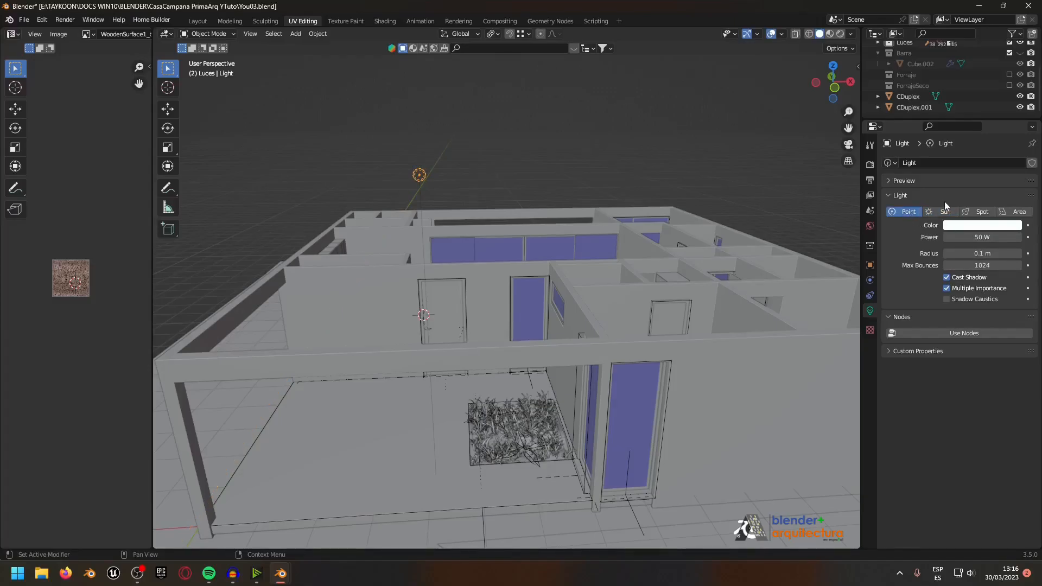
left_click_drag(976, 254, 991, 253)
mouse_move(983, 253)
left_mouse_down()
mouse_move(1020, 254)
mouse_move(966, 253)
left_mouse_up()
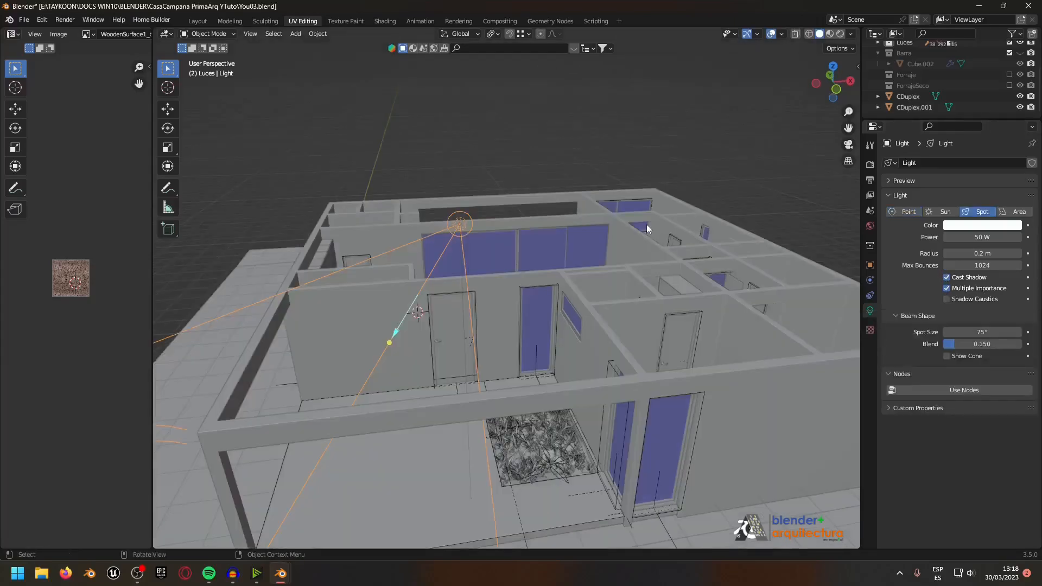
Step: Set the spot light's radius to 0.27 m, its spot size to 56.9° and its blend to 0.354
scroll(468, 316, "down", 3)
middle_click_drag(472, 315, 506, 246)
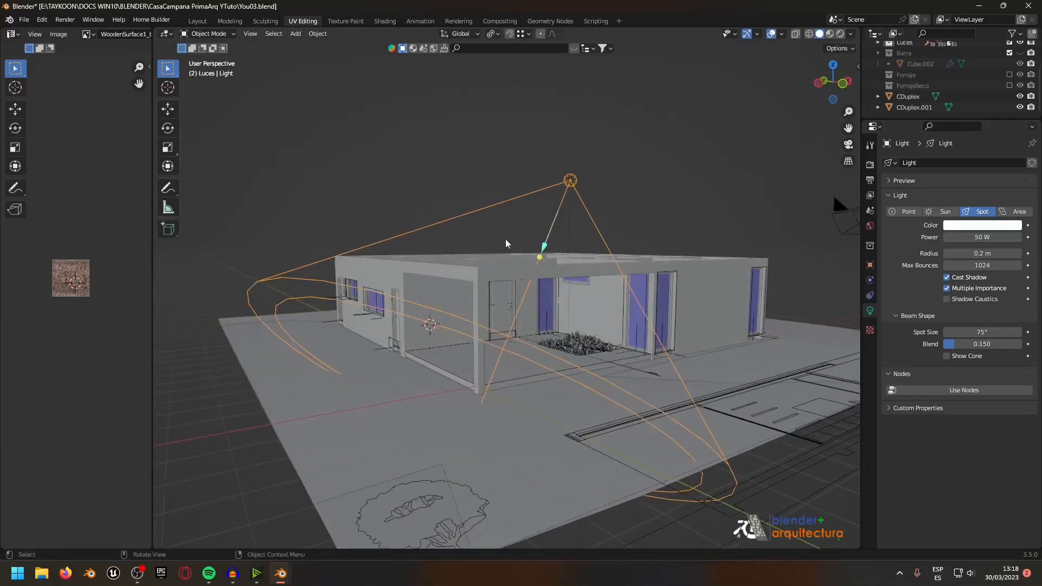
middle_click_drag(618, 289, 614, 290)
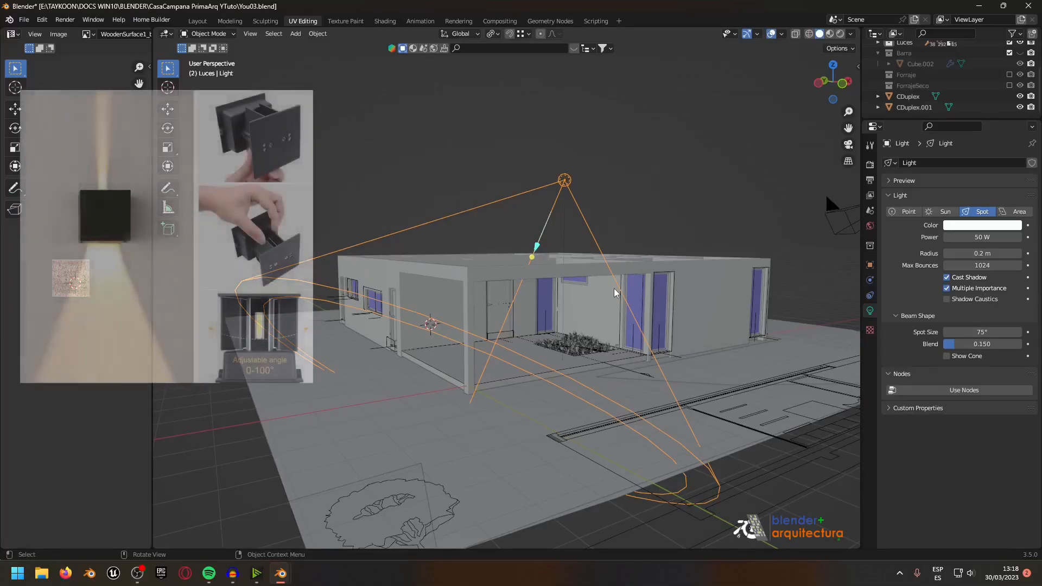
mouse_move(983, 254)
left_mouse_down()
mouse_move(1004, 253)
mouse_move(990, 253)
left_mouse_up()
mouse_move(977, 332)
left_mouse_down()
mouse_move(957, 332)
mouse_move(1007, 345)
mouse_move(986, 345)
left_mouse_up()
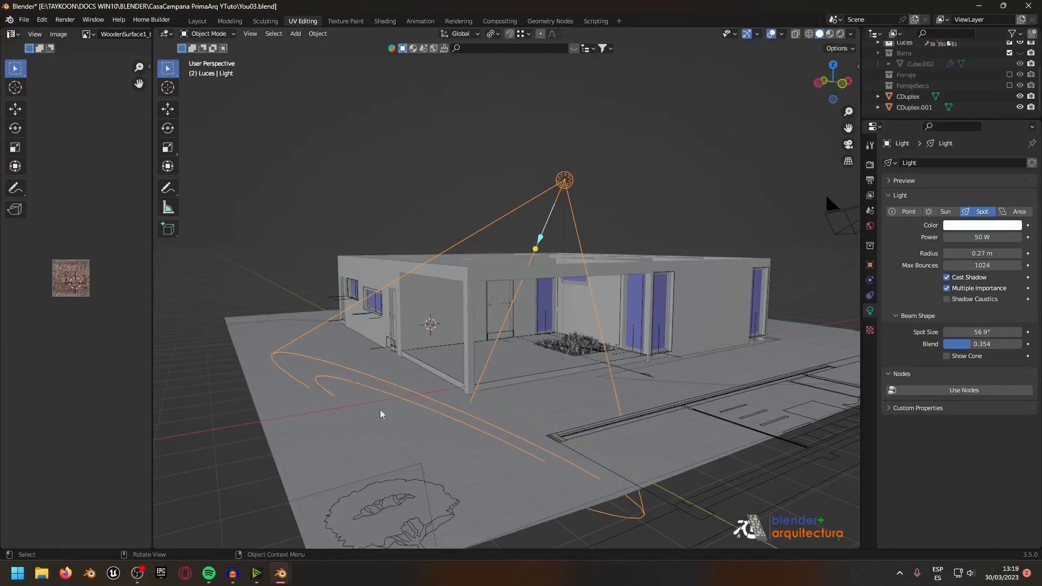
Step: Turn on Show Cone for the spot light and view its beam from several sides of the house
left_click(948, 356)
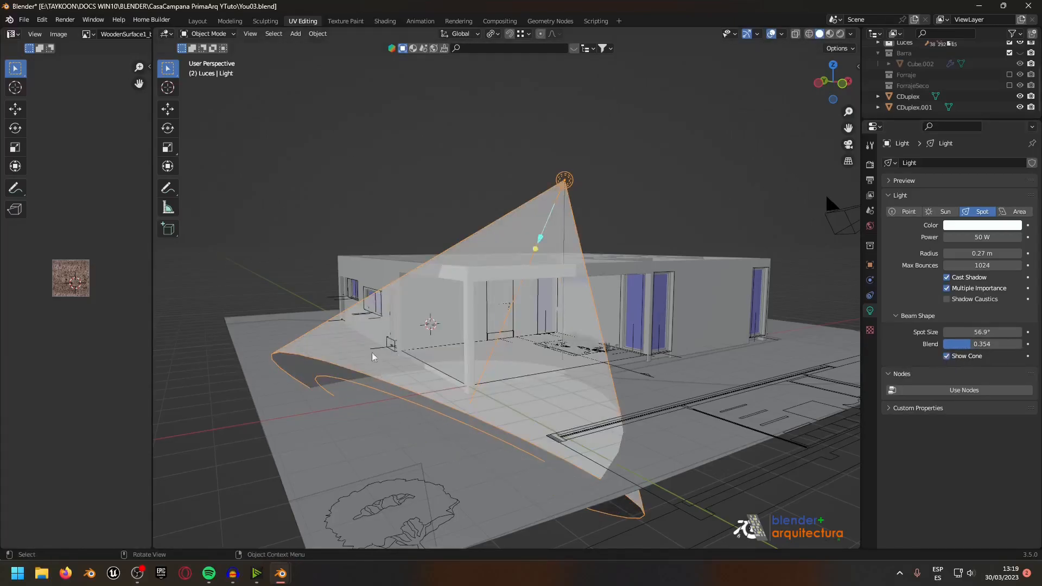
middle_click_drag(636, 406, 530, 448)
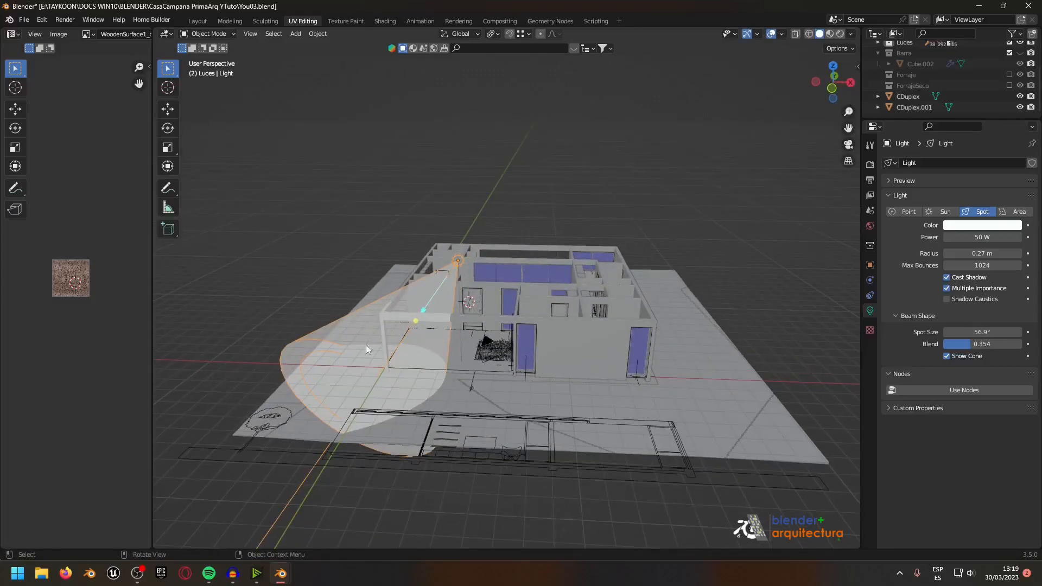
left_click(947, 356)
left_click(948, 357)
middle_click_drag(312, 298, 495, 283)
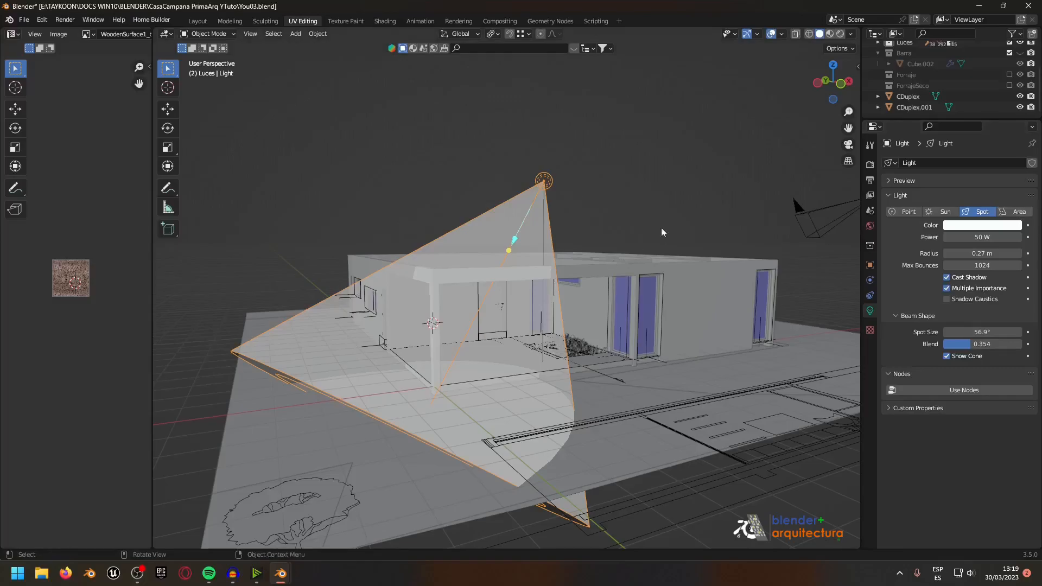
Step: Change the light's type to Area and size its rectangle to 1.69 m in X and 4.51 m in Y
left_click(1020, 212)
middle_click_drag(543, 187, 568, 322)
scroll(567, 322, "down", 3)
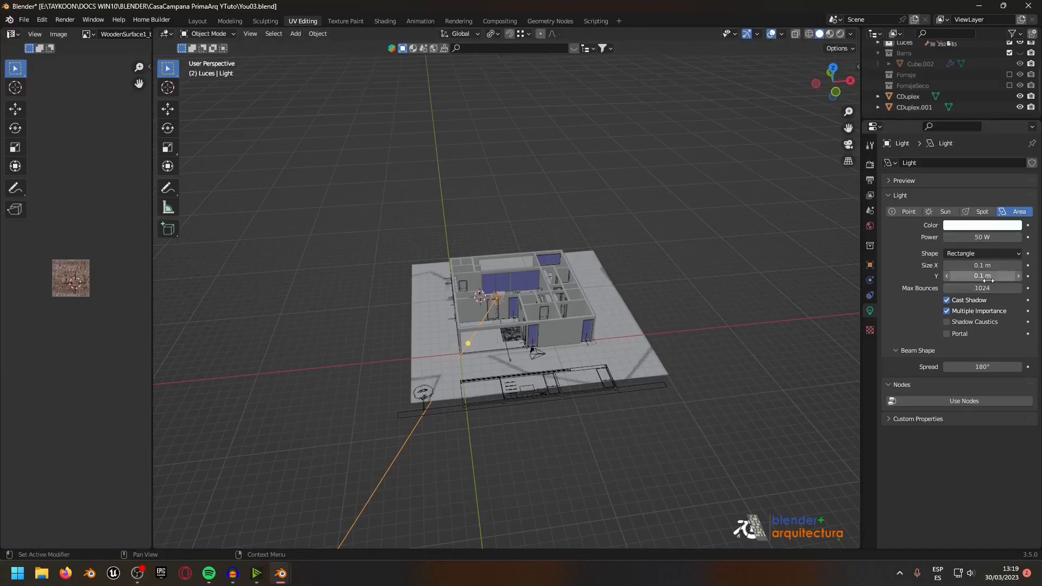
left_click_drag(965, 266, 997, 265)
left_click_drag(983, 276, 1005, 277)
middle_click_drag(590, 266, 552, 261)
scroll(552, 320, "up", 6)
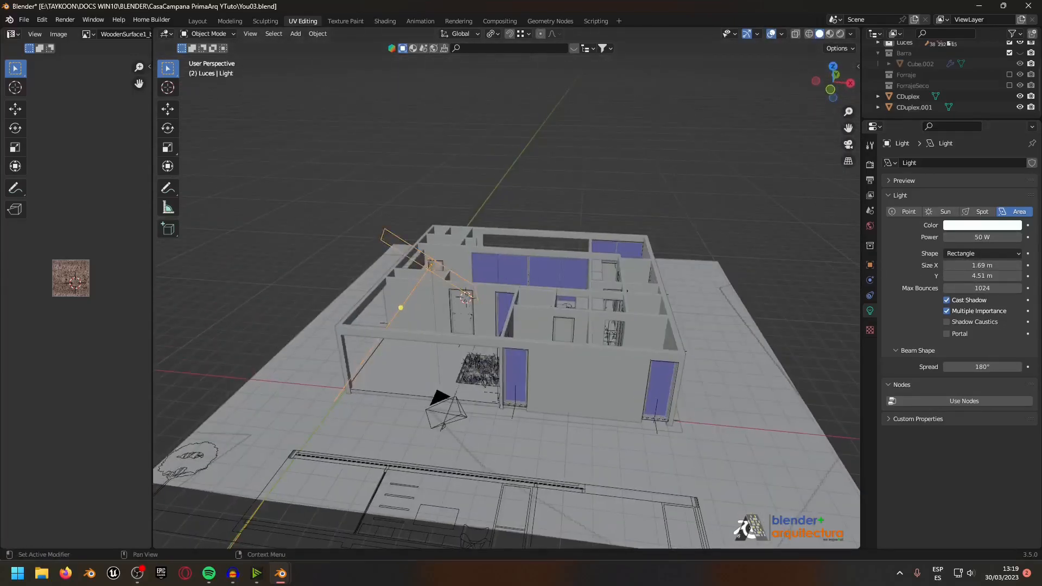
Step: Cycle the area light's shape through Square, Disk and Ellipse and return it to Rectangle
left_click(964, 253)
left_click(965, 271)
left_click(966, 254)
left_click(966, 290)
left_click(967, 254)
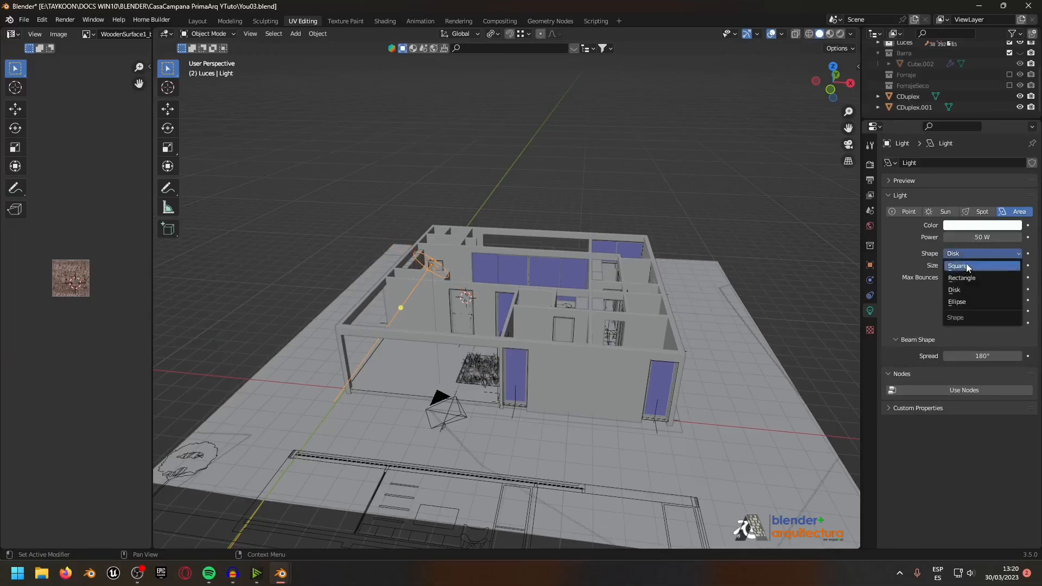
left_click(968, 300)
left_click(964, 253)
left_click(962, 278)
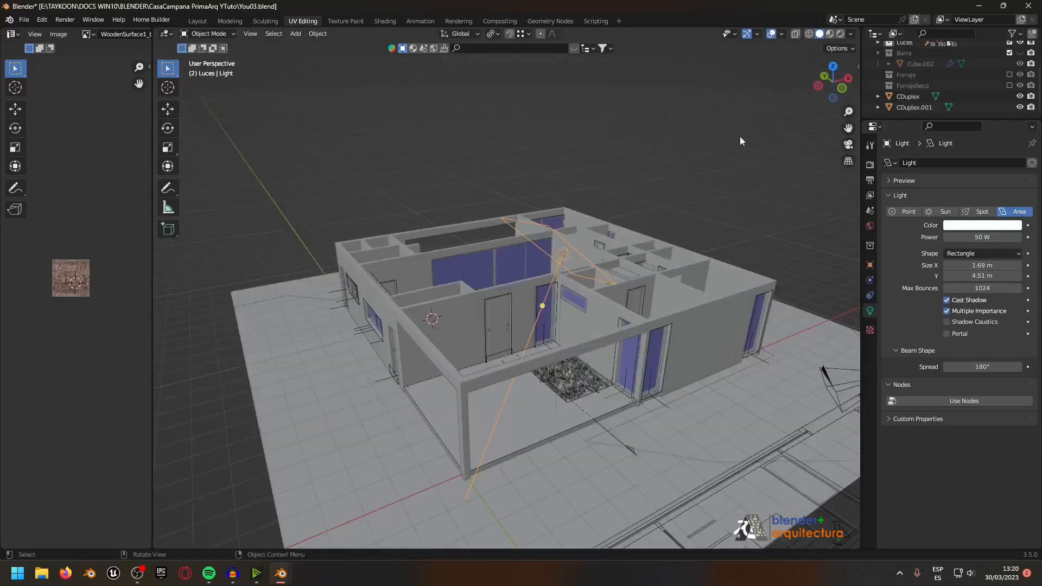
Step: Reset the area light's rotation to 0° on the X, Y and Z axes
key("n")
left_click(787, 134)
type("0")
key("Return")
left_click(787, 145)
type("0")
key("Return")
left_click(787, 156)
type("0")
key("Return")
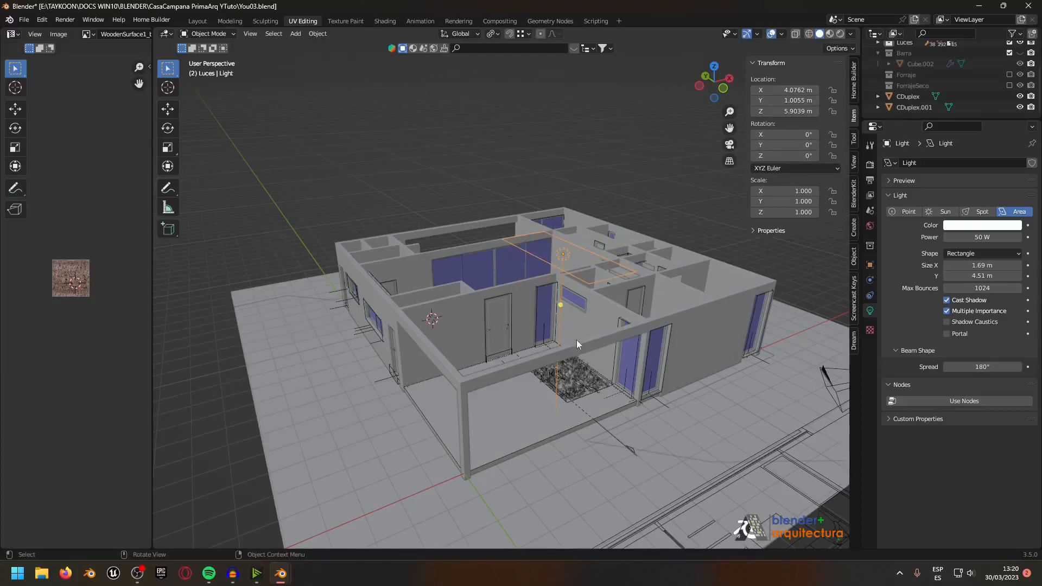
Step: Rotate the area light about the global X axis to about 437° so it points sideways at the house
key("r")
key("x")
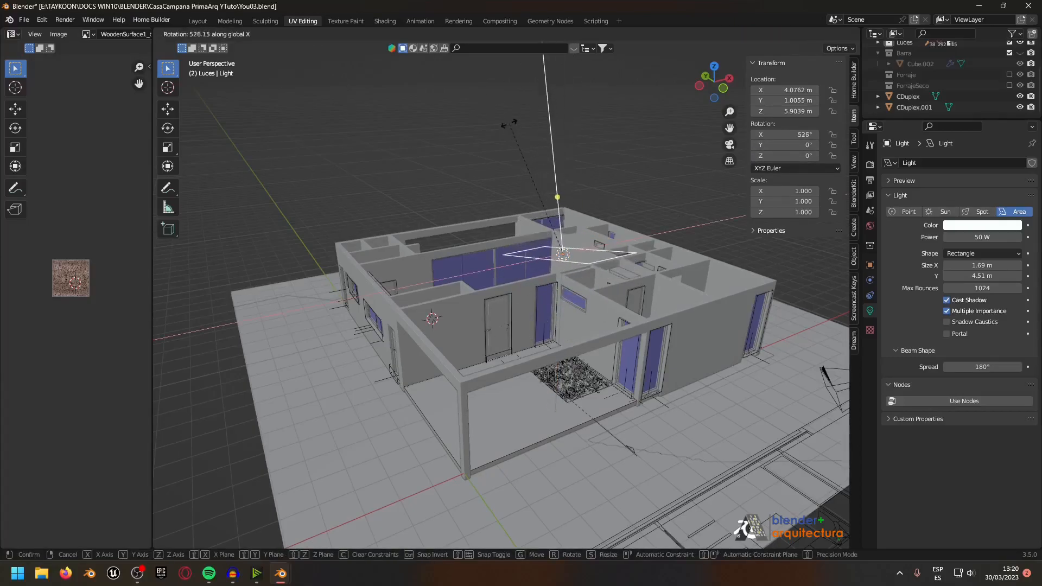
left_click(384, 328)
Step: In top view, move the area light about 3.64 m along X and -1.09 m along Y, to the corner room's window
key("KP_7")
key("KP_Decimal")
scroll(442, 292, "down", 5)
key("g")
key("x")
left_click(559, 291)
key("g")
key("y")
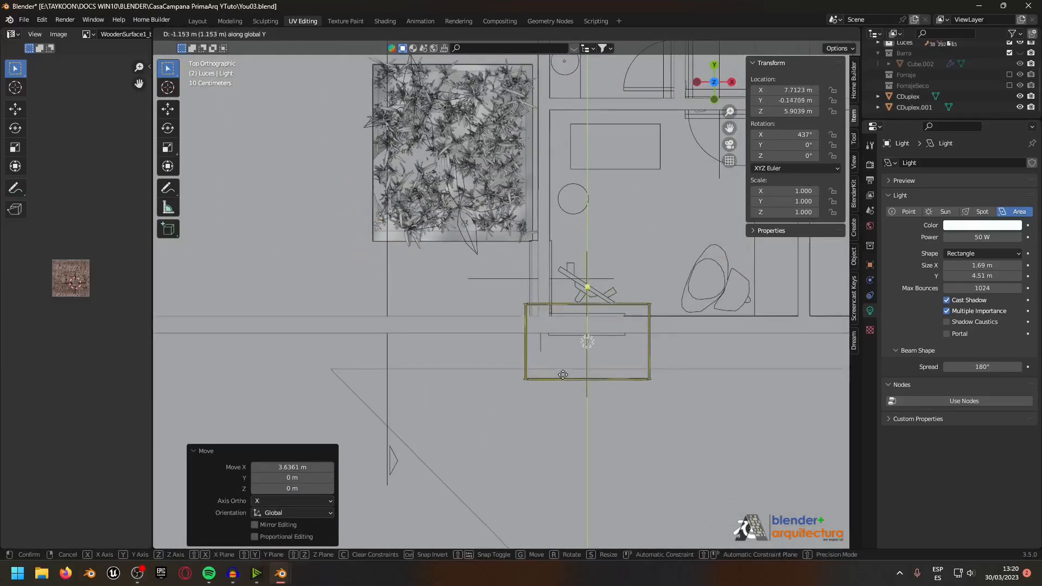
left_click(563, 374)
scroll(588, 291, "down", 4)
middle_click_drag(470, 335, 559, 207)
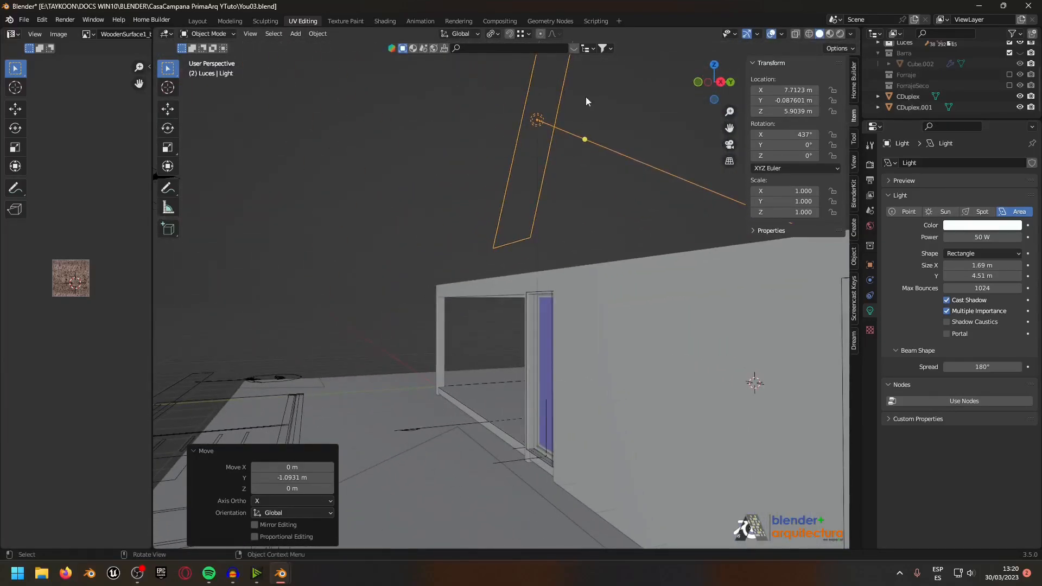
Step: Lower the area light about 3.94 m and move it about -0.72 m along Y so it stands outside the window
key("g")
key("z")
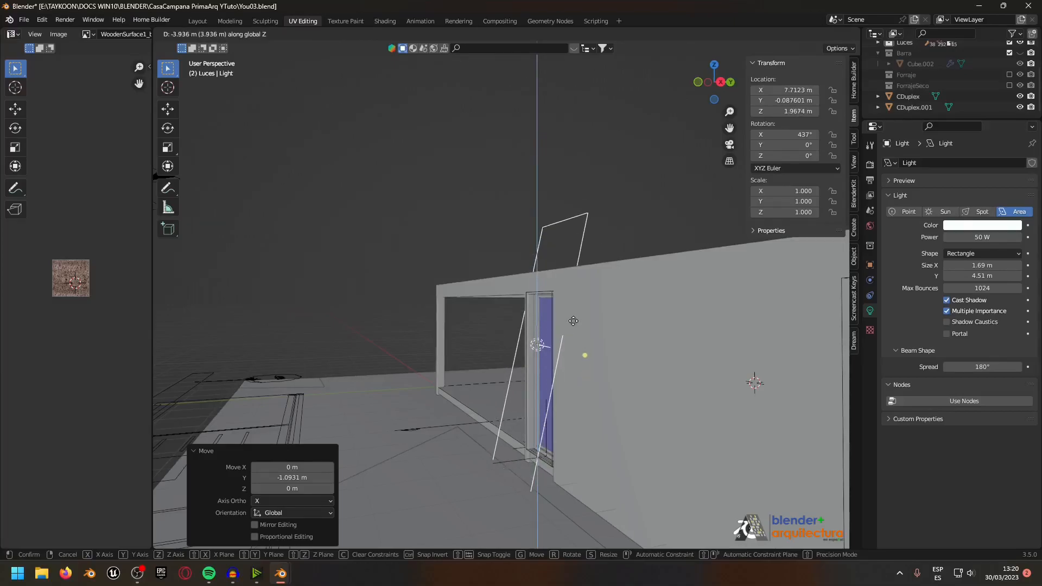
left_click(573, 321)
key("g")
key("y")
left_click(536, 319)
scroll(543, 319, "down", 2)
middle_click_drag(637, 309, 592, 307)
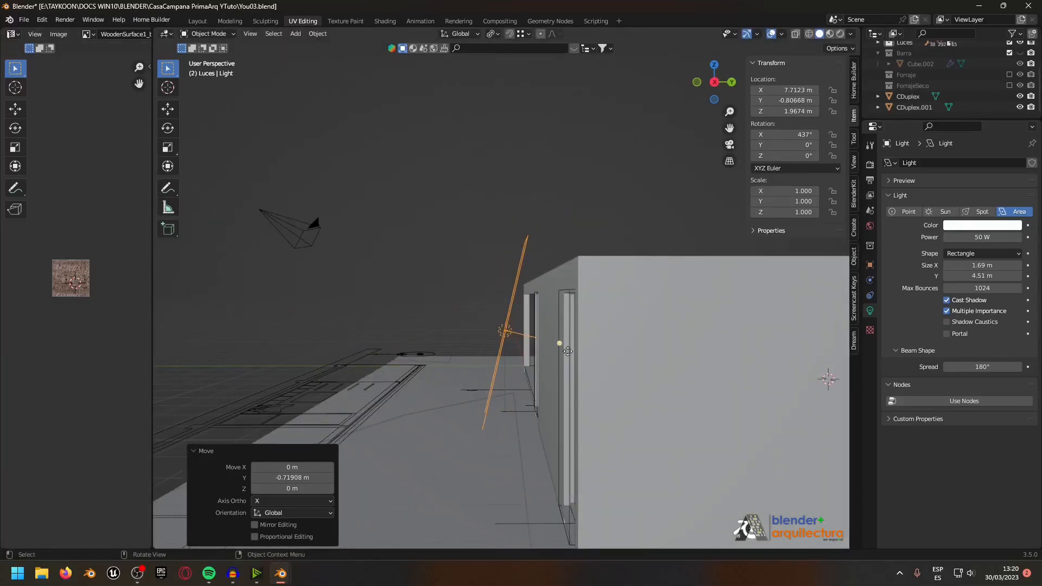
Step: Add a camera on the floor of the corner room with the glazed windows
middle_click_drag(511, 296, 630, 516)
key("shift+a")
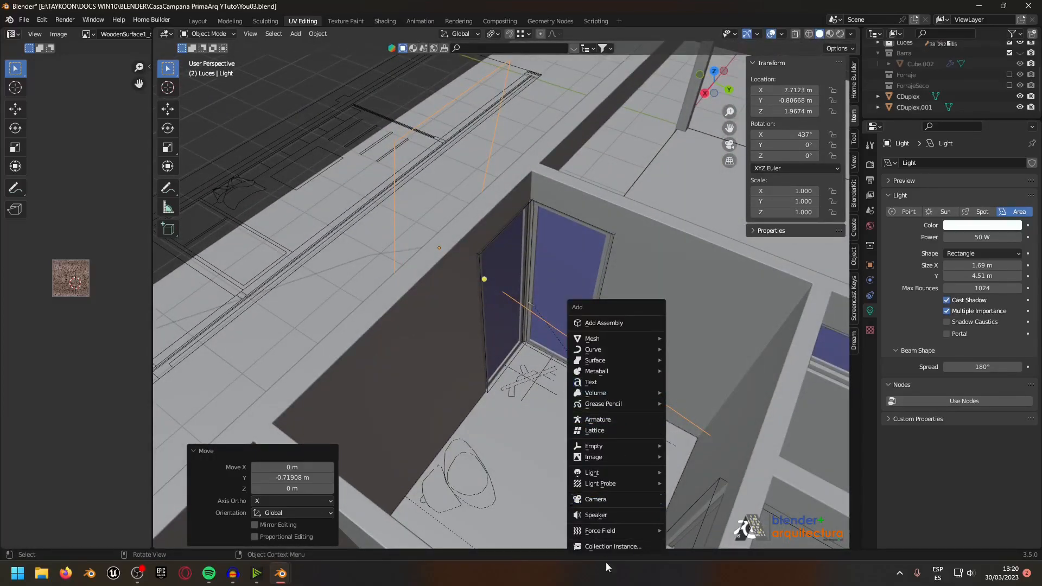
key("shift+a")
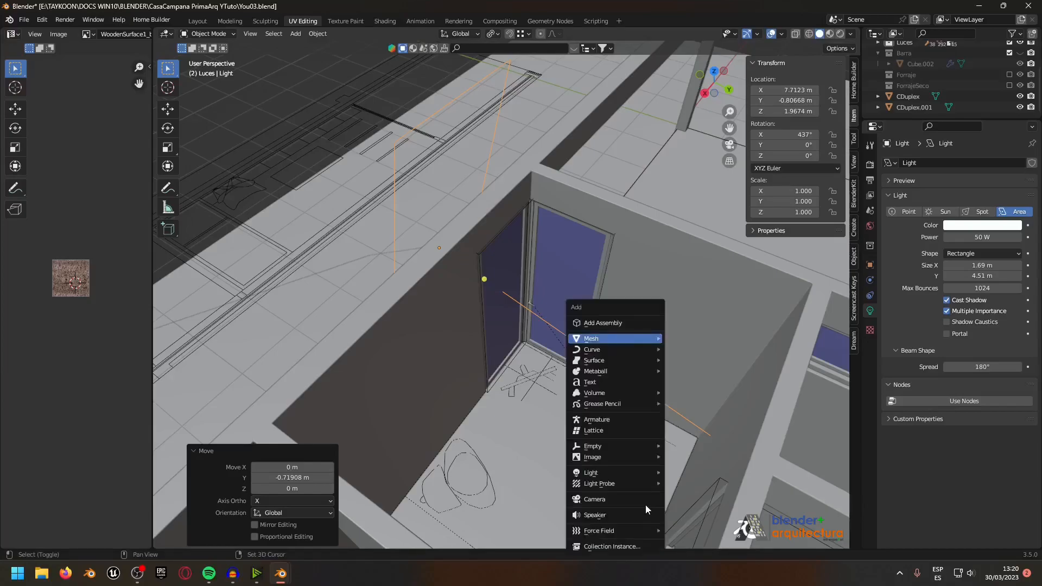
left_click(646, 505)
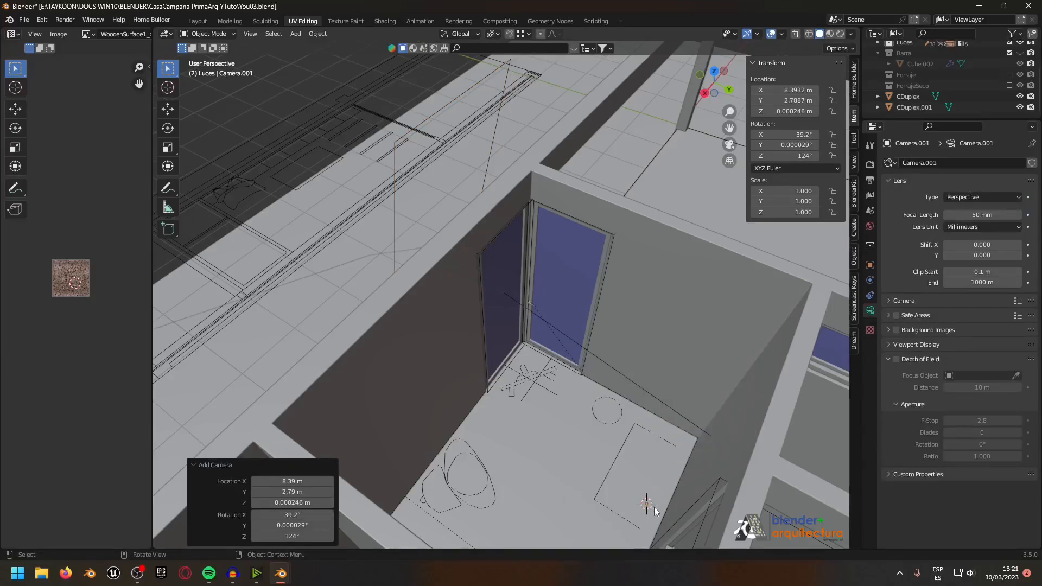
Step: Raise the new camera about 1.95 m along the Z axis
scroll(604, 497, "down", 3)
key("g")
key("z")
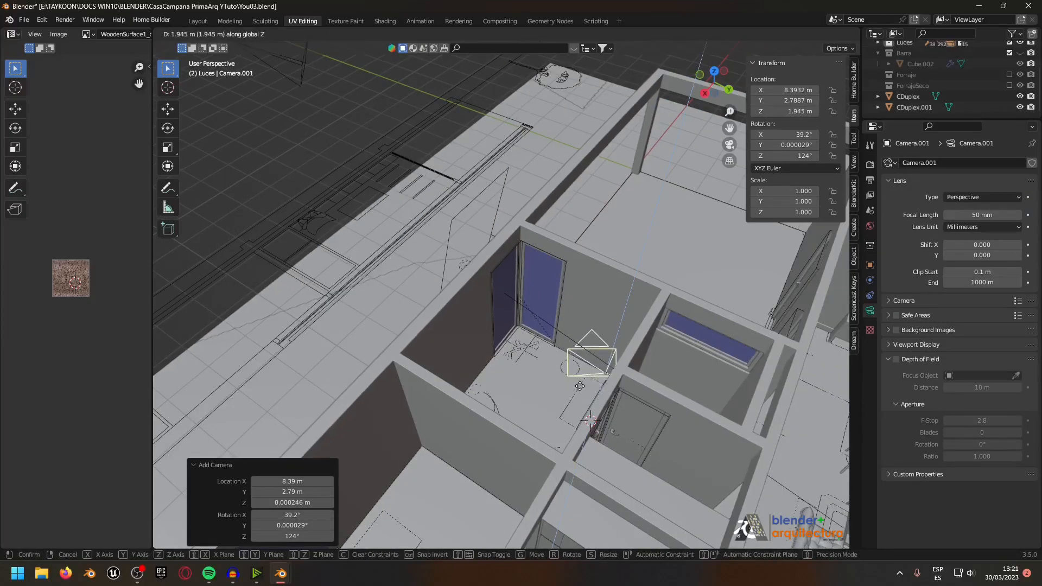
left_click(580, 385)
Step: Make the new camera the active one, look through it and select it by its frame
scroll(619, 402, "up", 2)
middle_click_drag(633, 408, 607, 427)
key("ctrl+KP_0")
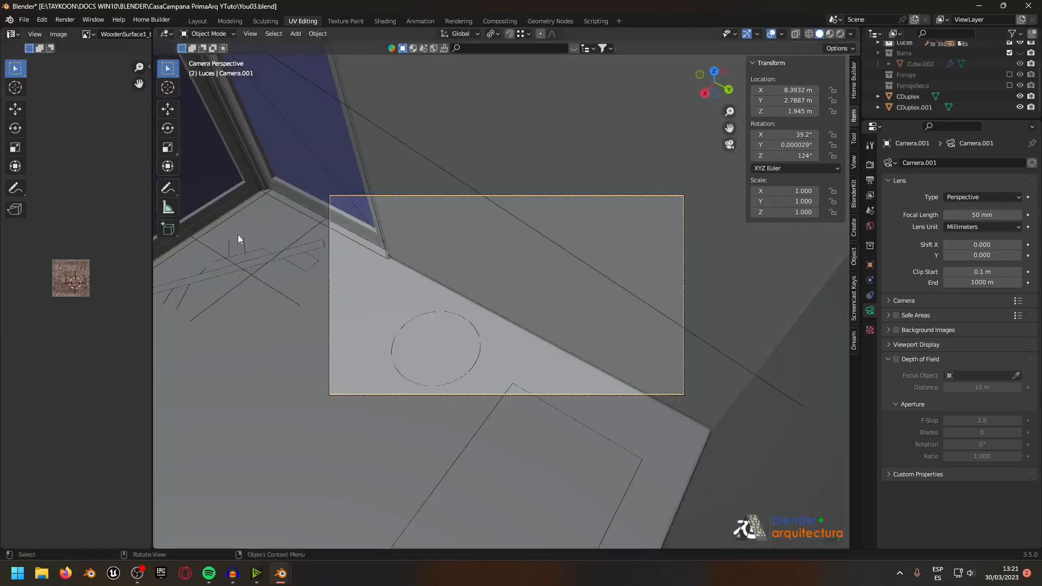
left_click(329, 258)
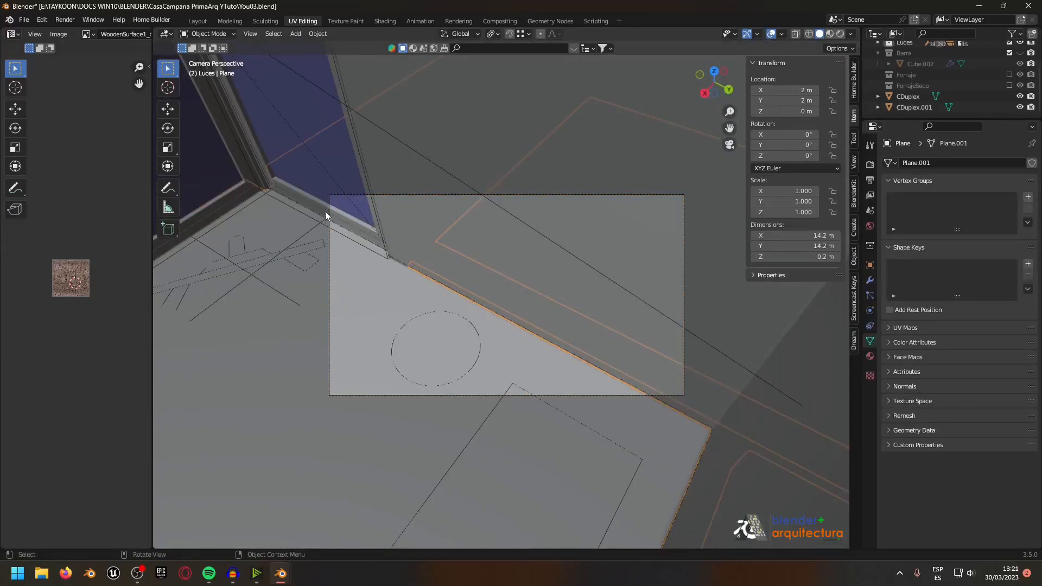
left_click(334, 195)
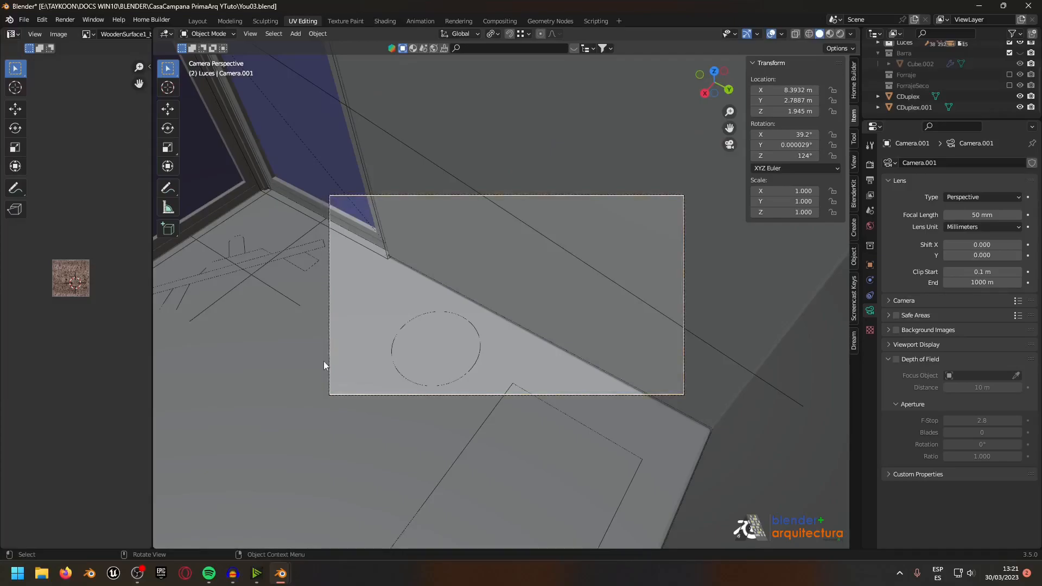
key("ctrl+KP_0")
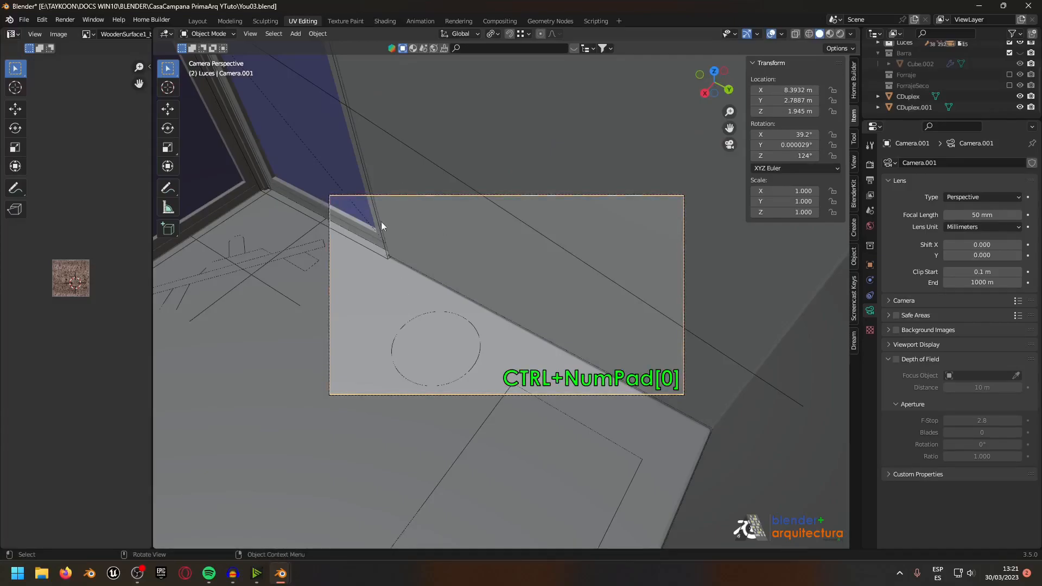
Step: Rotate the camera 90° about the global Z axis while looking through it
scroll(373, 218, "up", 3)
scroll(374, 219, "down", 1)
scroll(380, 223, "up", 1)
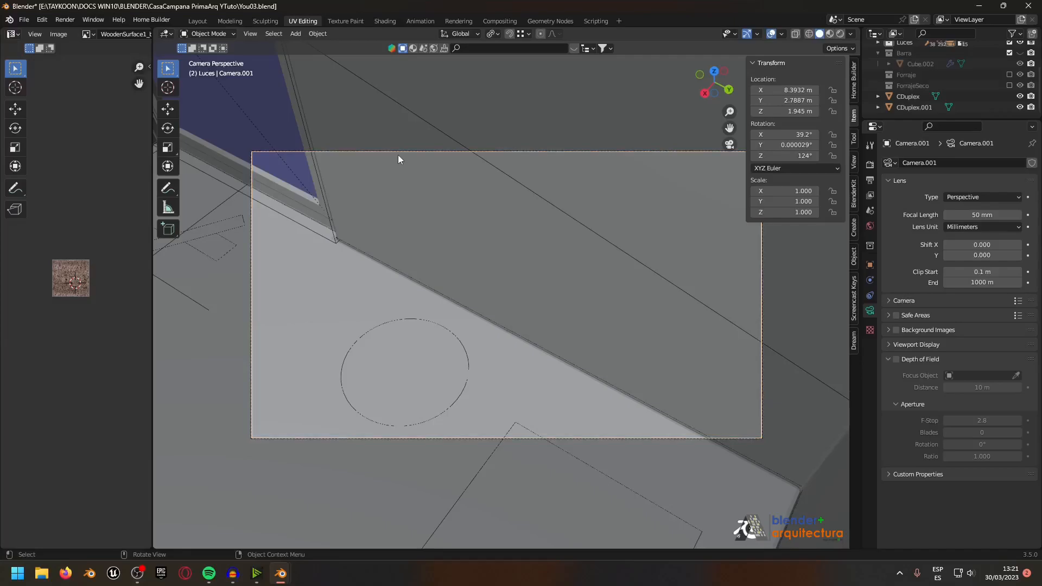
key("r")
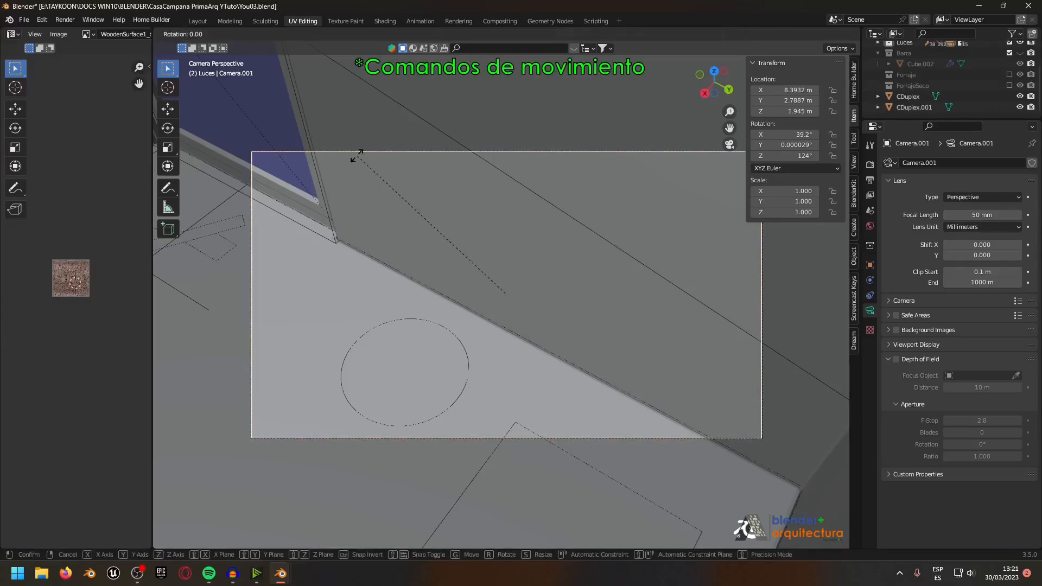
key("z")
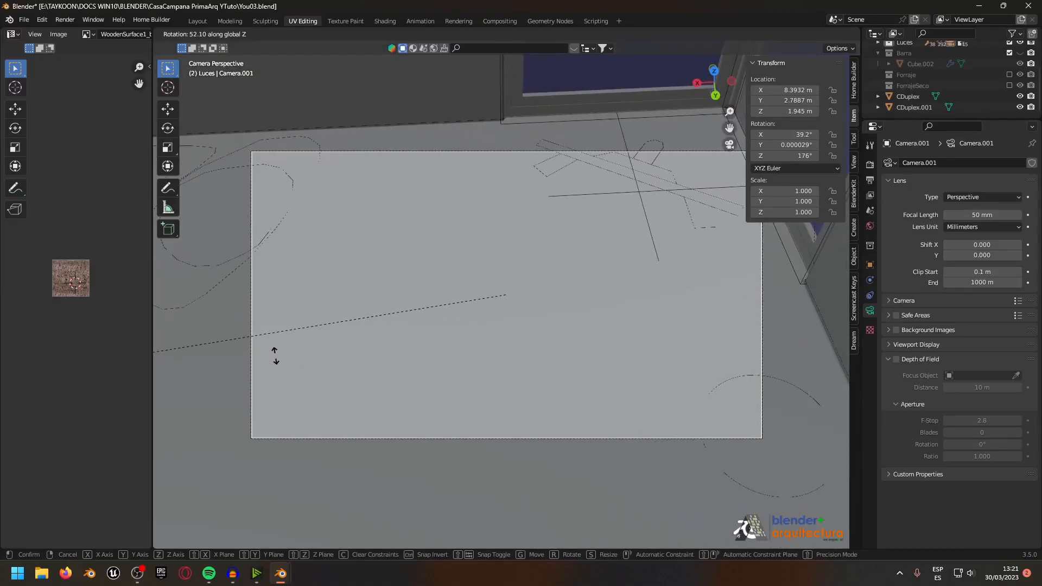
type("90")
key("Return")
Step: Tilt the camera up about 37.7° around its local X axis
key("r")
key("x")
key("x")
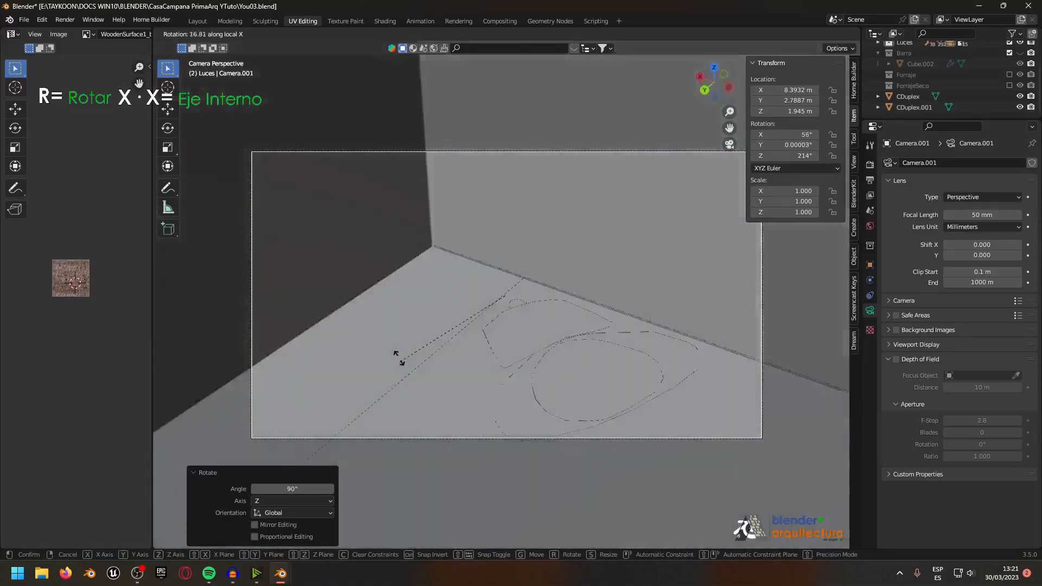
left_click(410, 361)
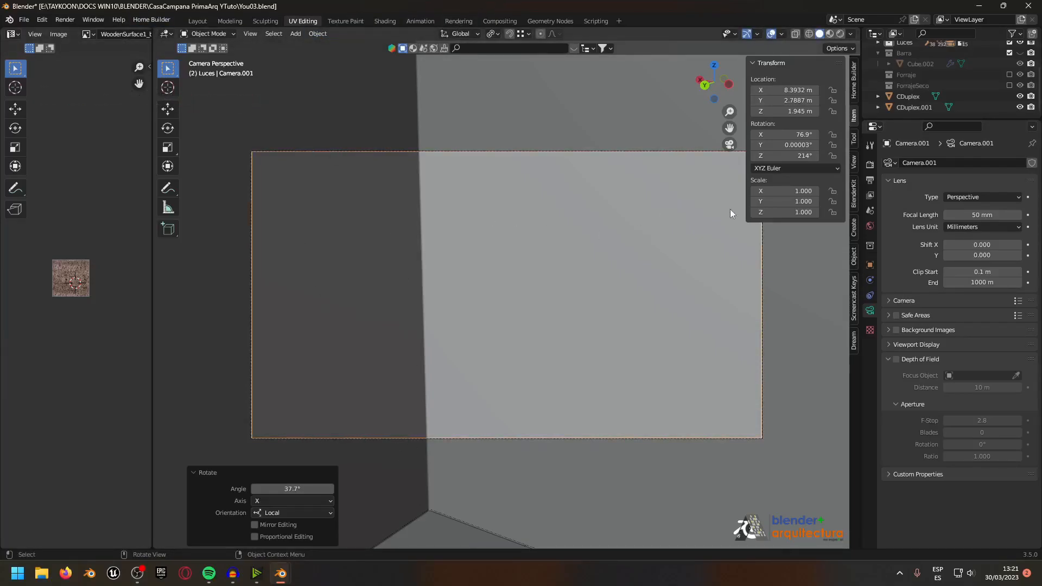
Step: Turn on the Camera to View lock, widening the sidebar to read its options
left_click(855, 166)
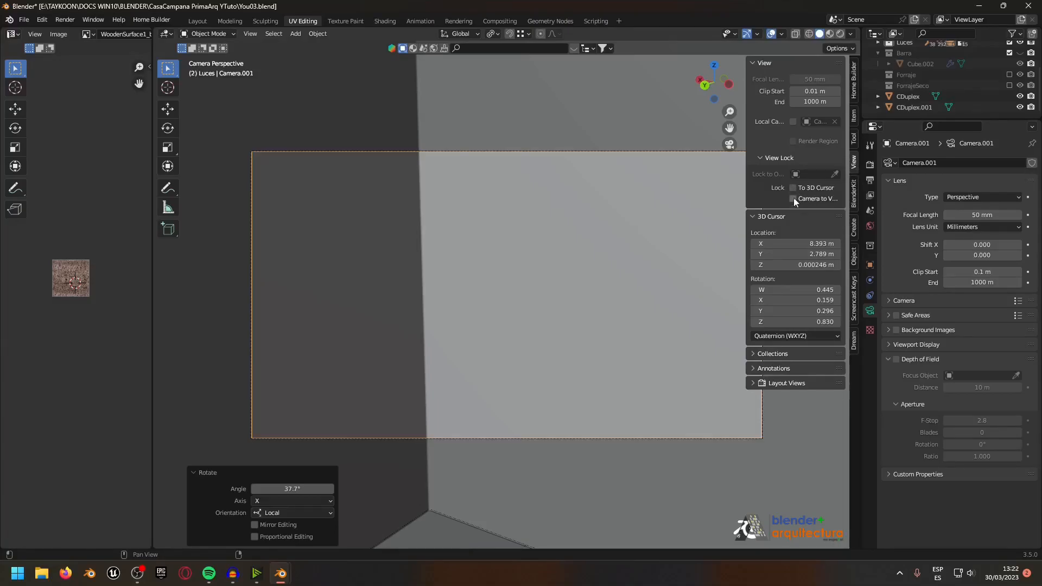
left_click_drag(744, 185, 690, 186)
left_click(760, 198)
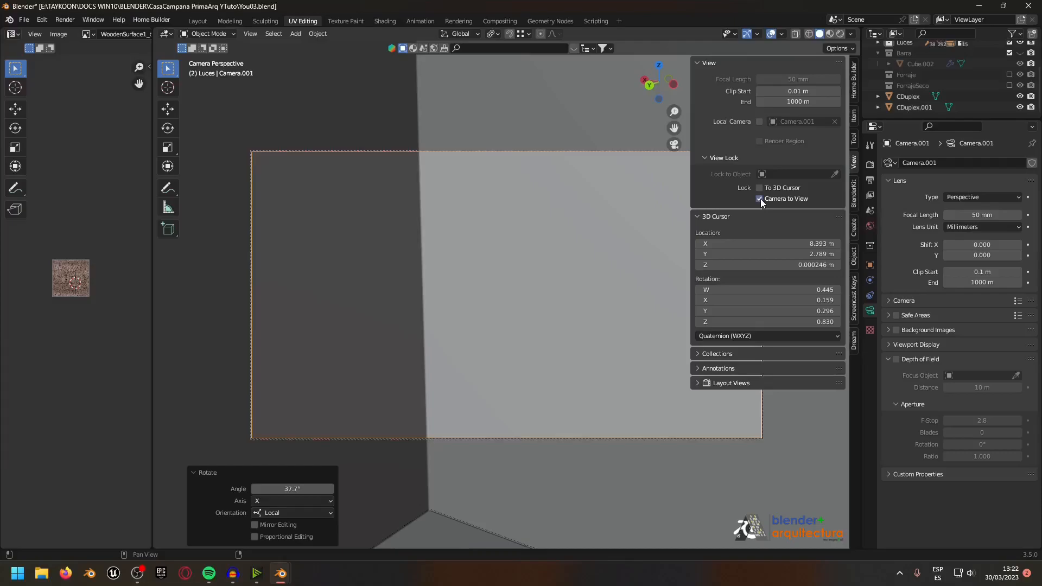
Step: Use Walk Navigation to reposition the camera inside the room so it faces the glazed door
left_click(247, 34)
mouse_move(264, 183)
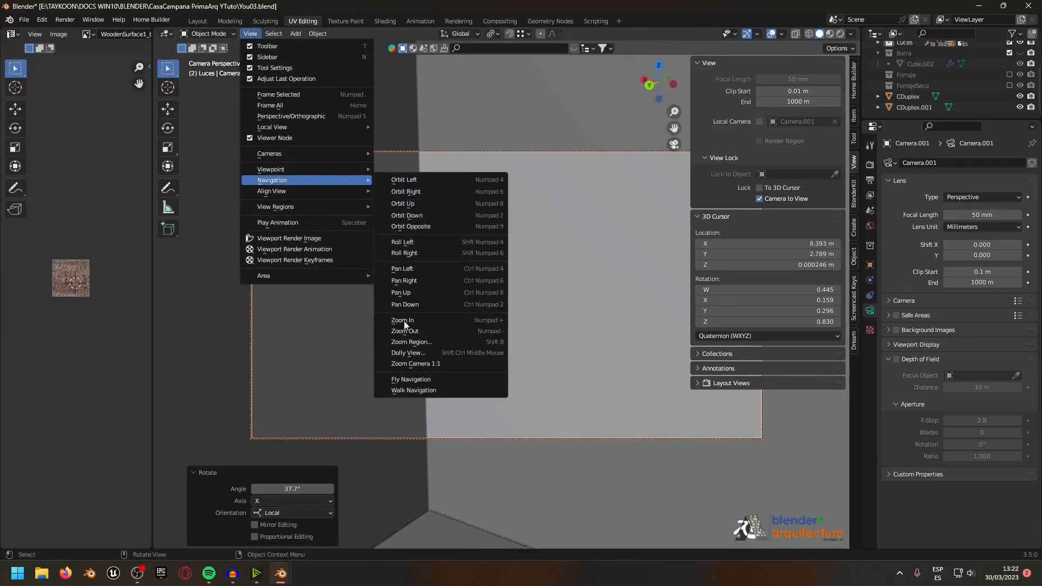
left_click(414, 390)
key("w")
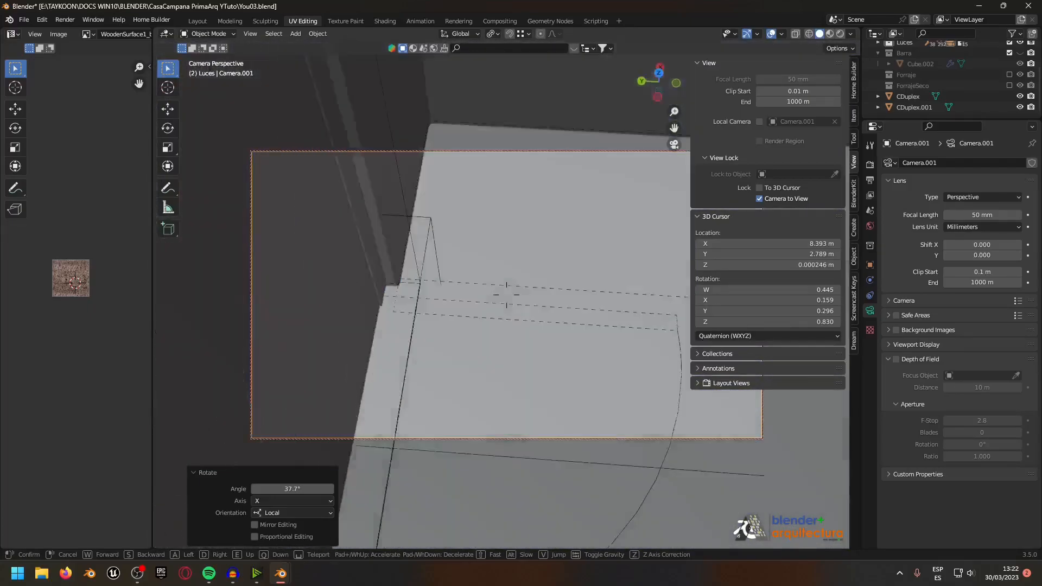
key("w")
key("w")
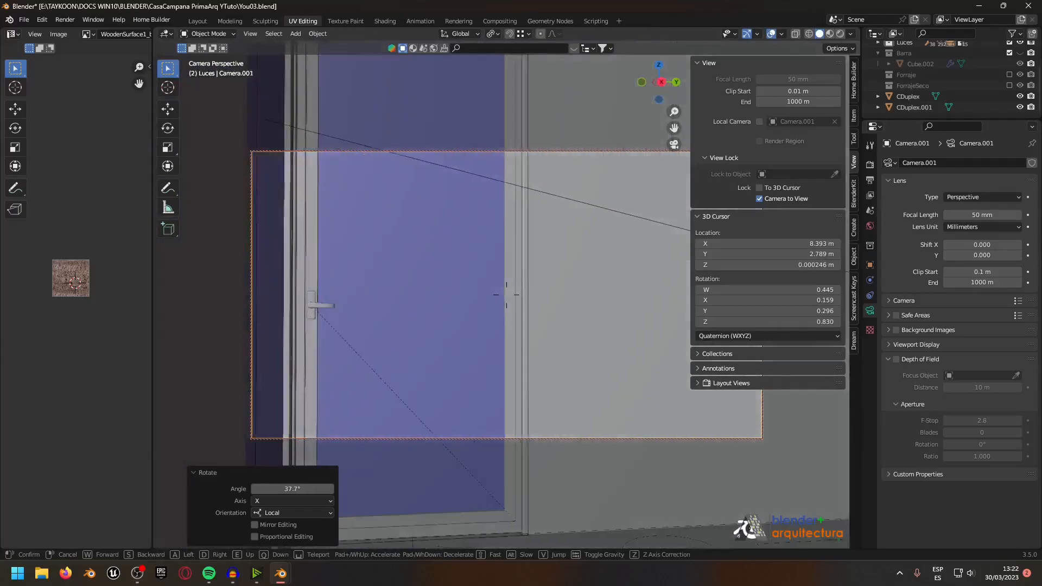
key("w")
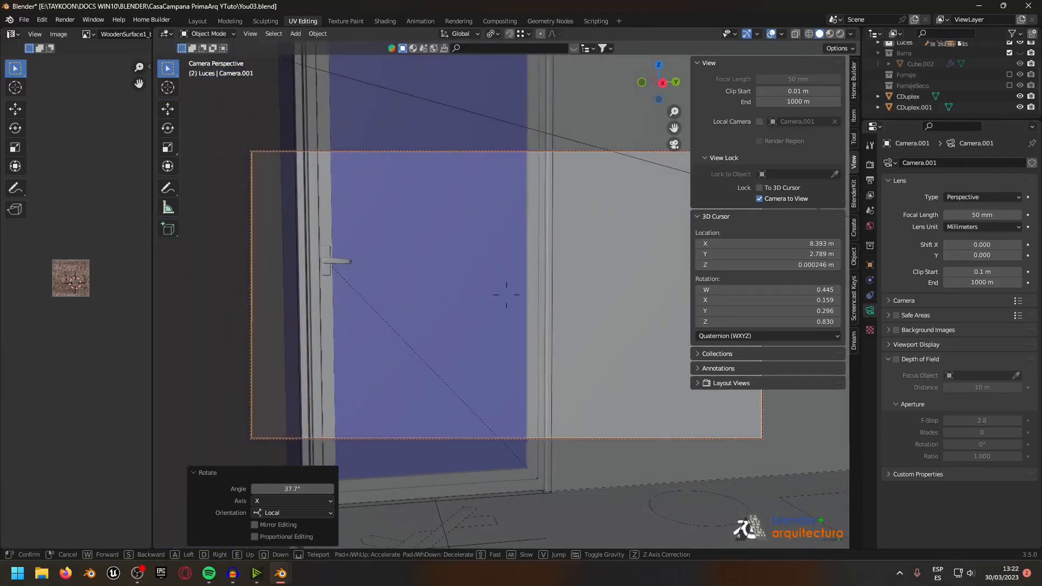
left_click(691, 136)
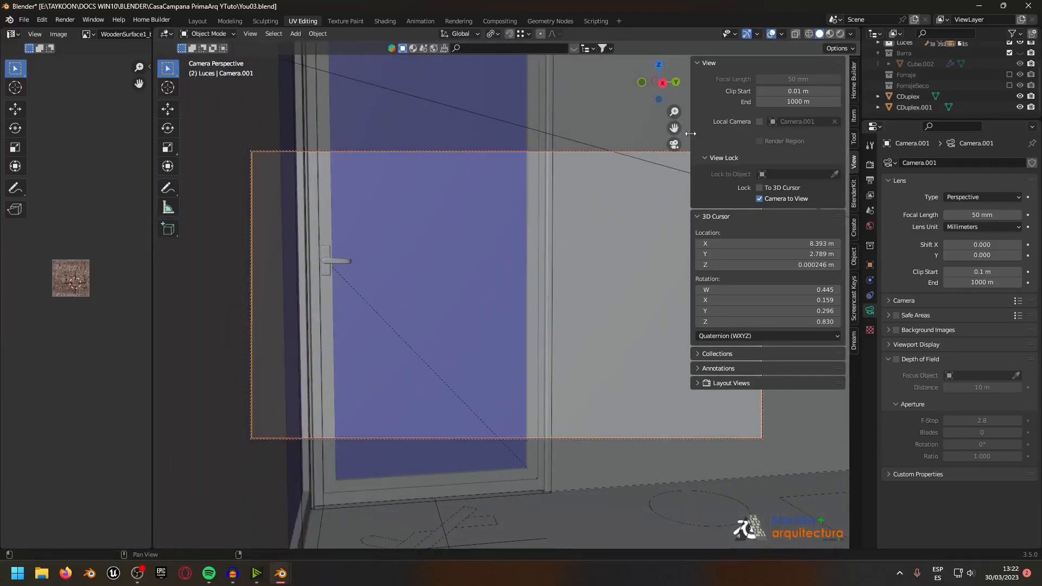
Step: Narrow the sidebar again and set the camera's focal length to 10 mm
left_click_drag(692, 131, 744, 130)
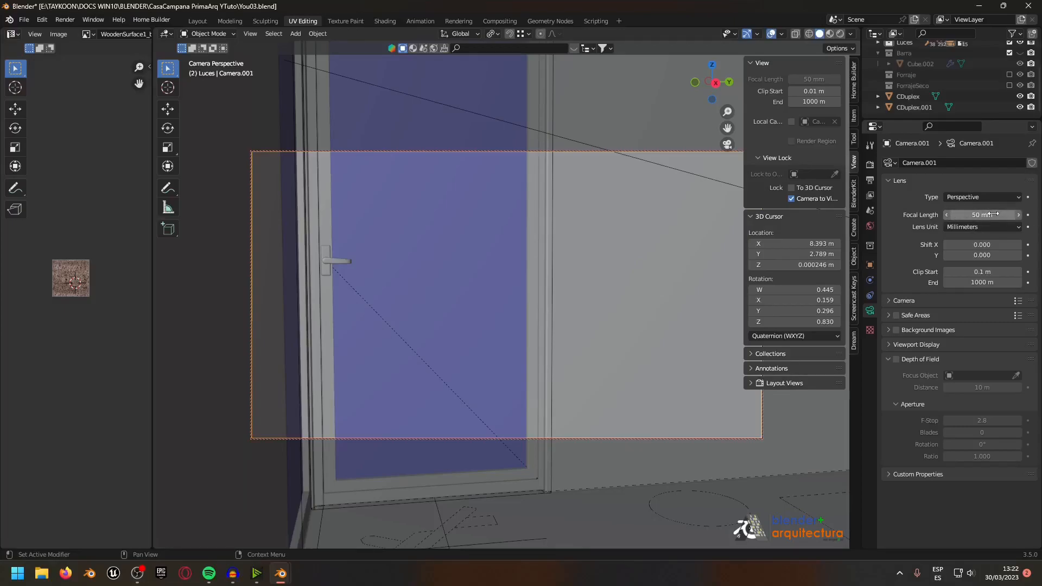
left_click(967, 215)
left_click(950, 215)
left_click(967, 217)
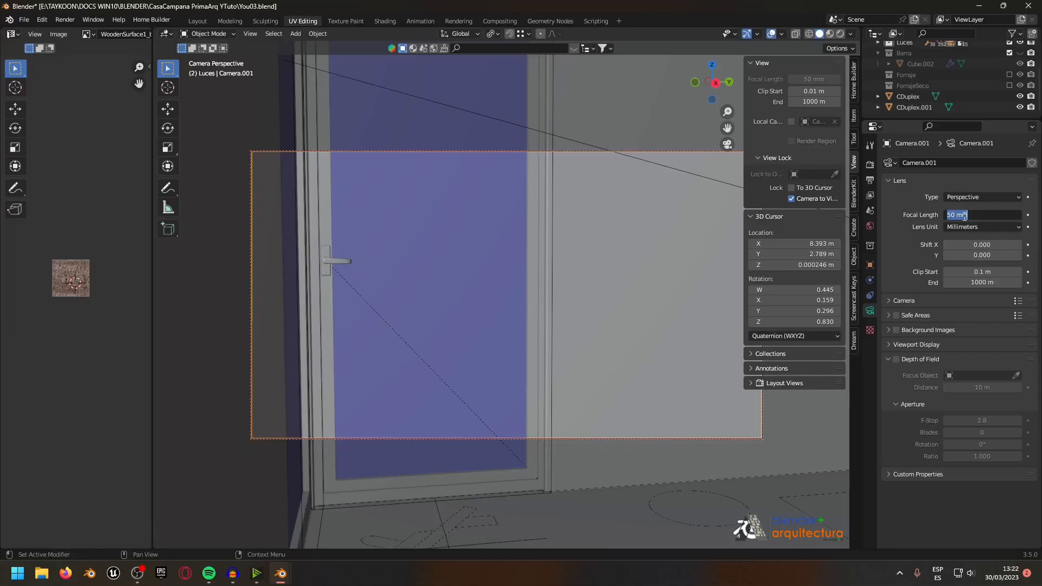
type("10")
key("Return")
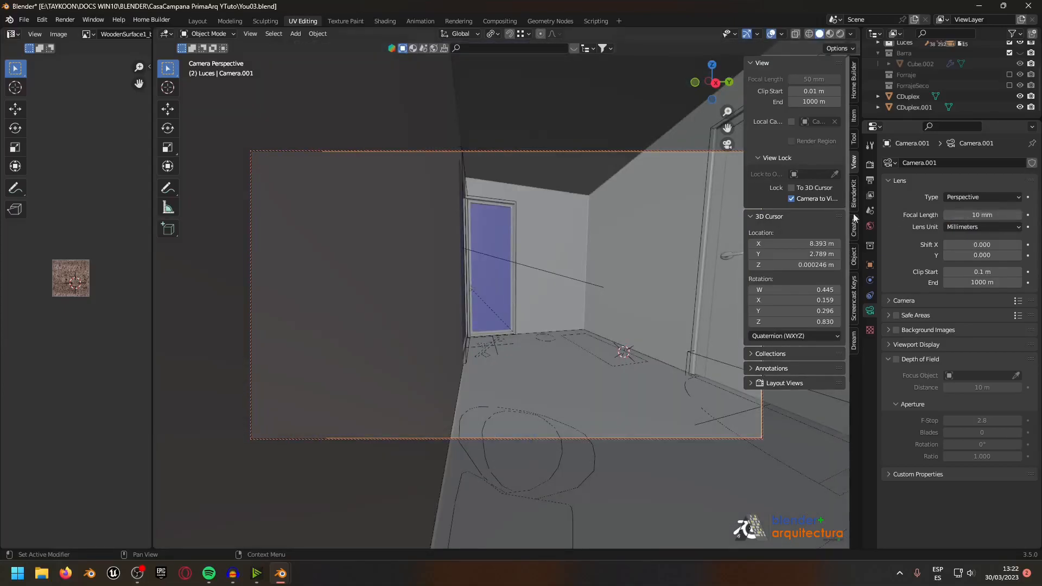
Step: Turn off the Camera to View lock so that navigating no longer moves the camera
scroll(571, 172, "up", 3)
scroll(467, 157, "down", 5)
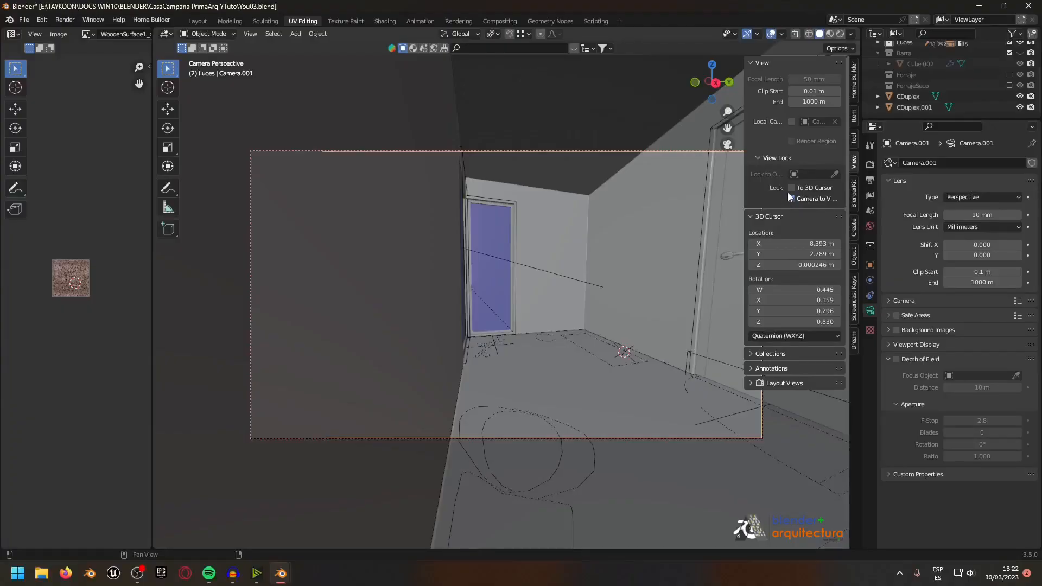
left_click(791, 196)
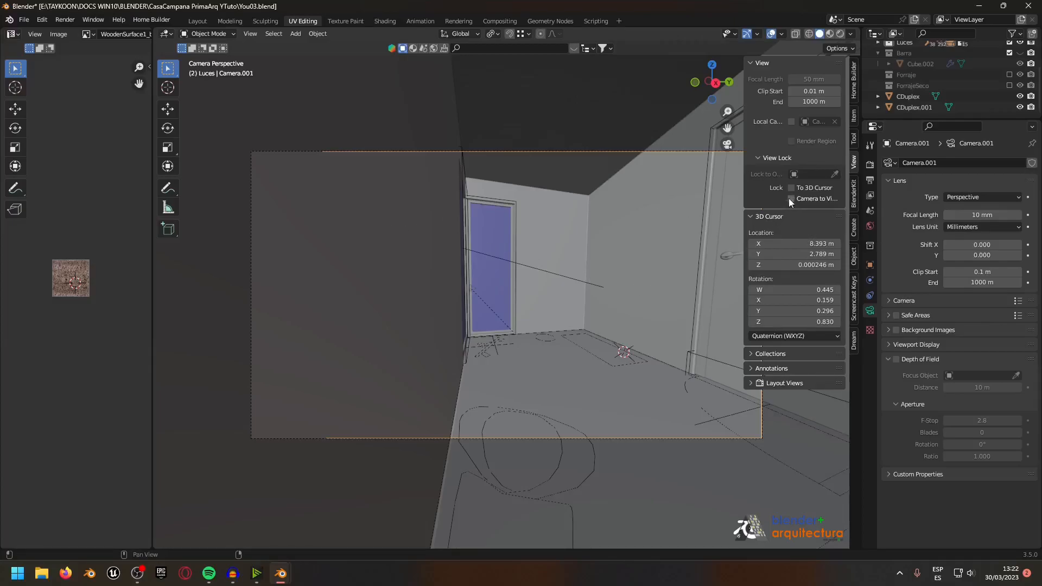
mouse_move(745, 189)
left_mouse_down()
mouse_move(691, 190)
mouse_move(744, 194)
left_mouse_up()
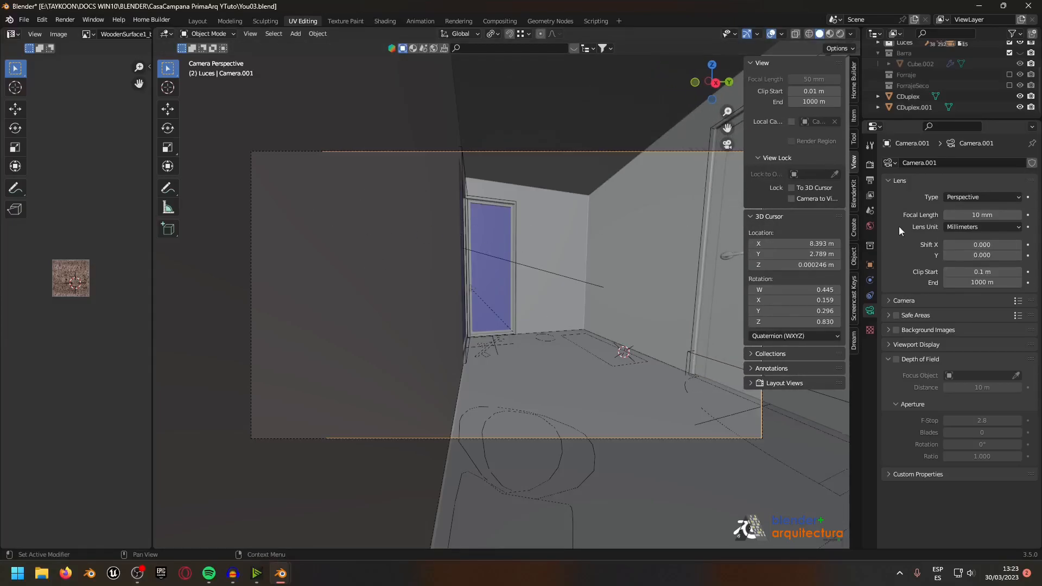
Step: Rotate the camera -34.5° around the global Z axis so it faces the corner between the two doors
scroll(489, 209, "up", 1)
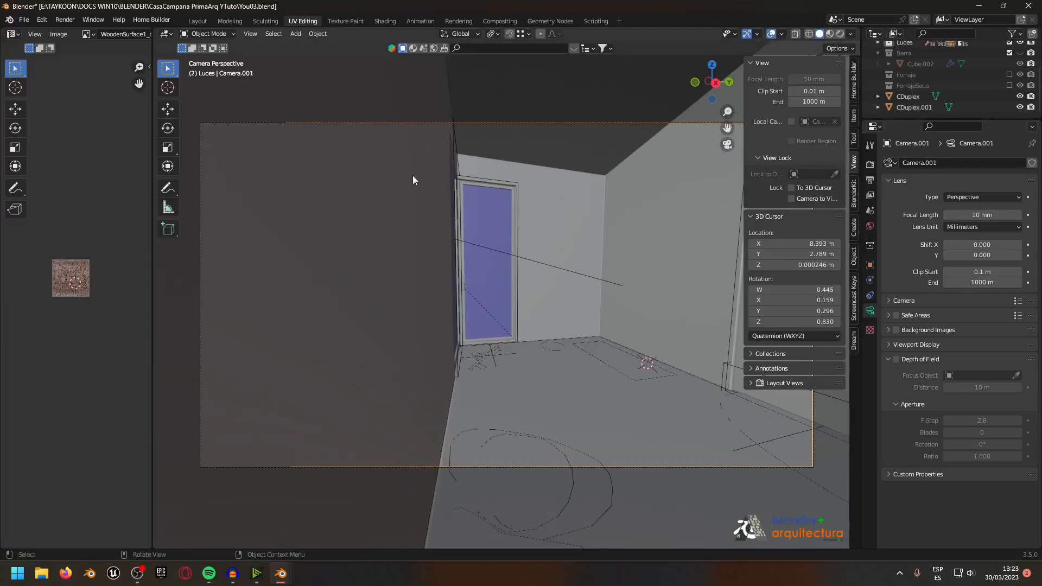
scroll(413, 181, "up", 1)
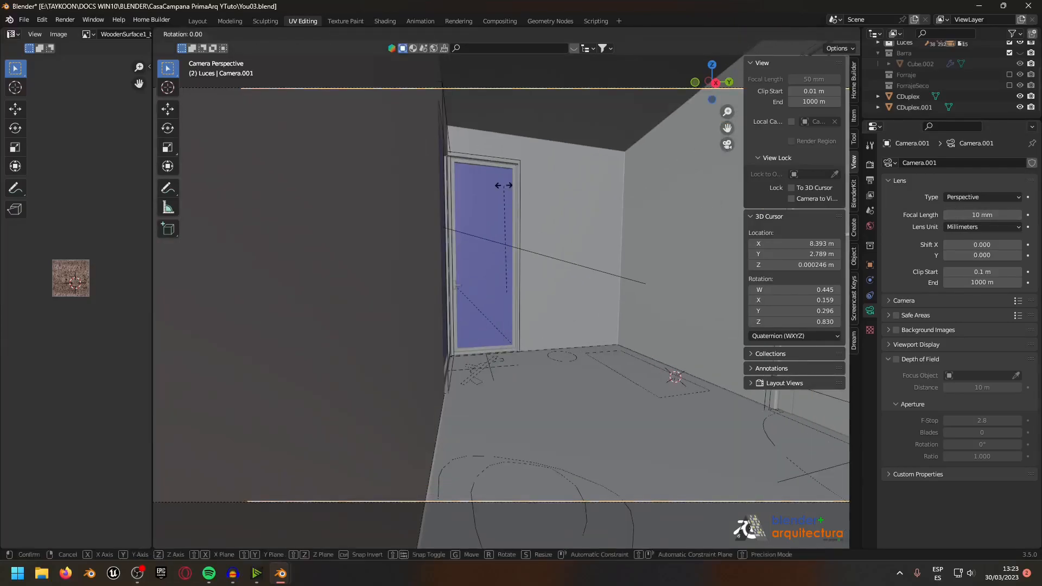
key("r")
key("z")
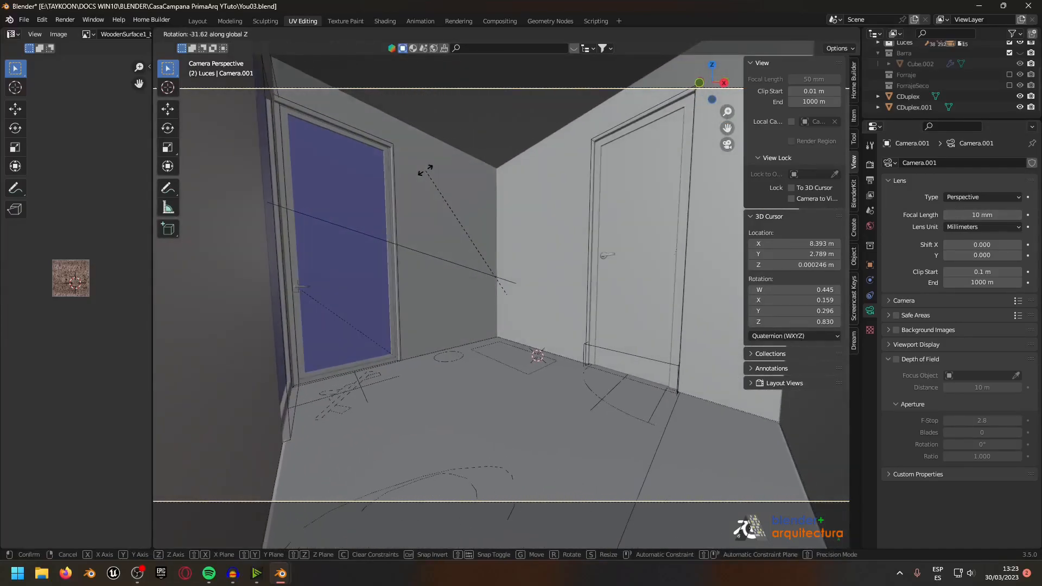
left_click(417, 171)
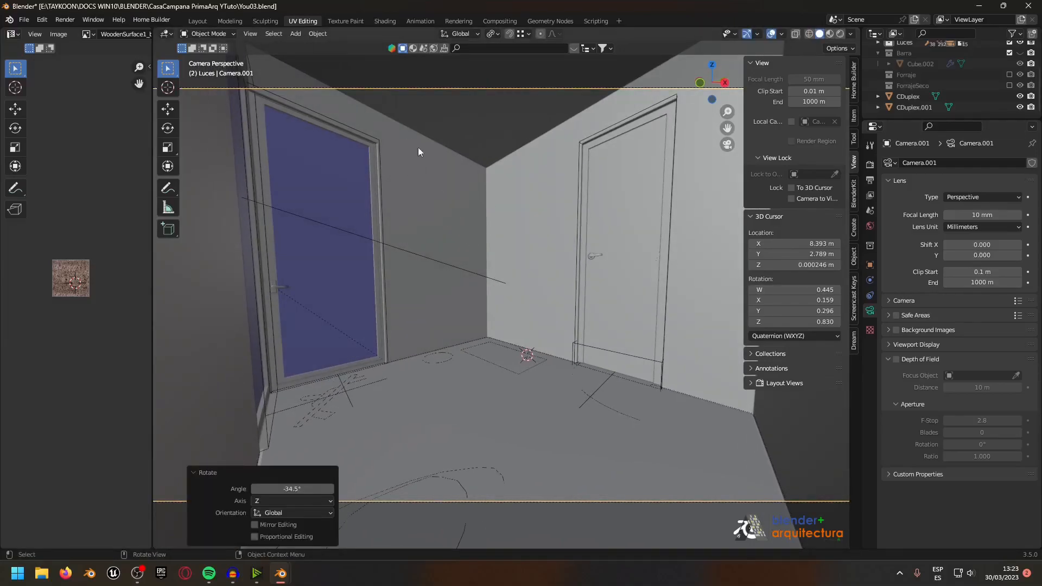
Step: Try a narrower view by raising the camera's focal length to 17 mm
left_click_drag(969, 215, 986, 215)
left_click_drag(982, 215, 956, 215)
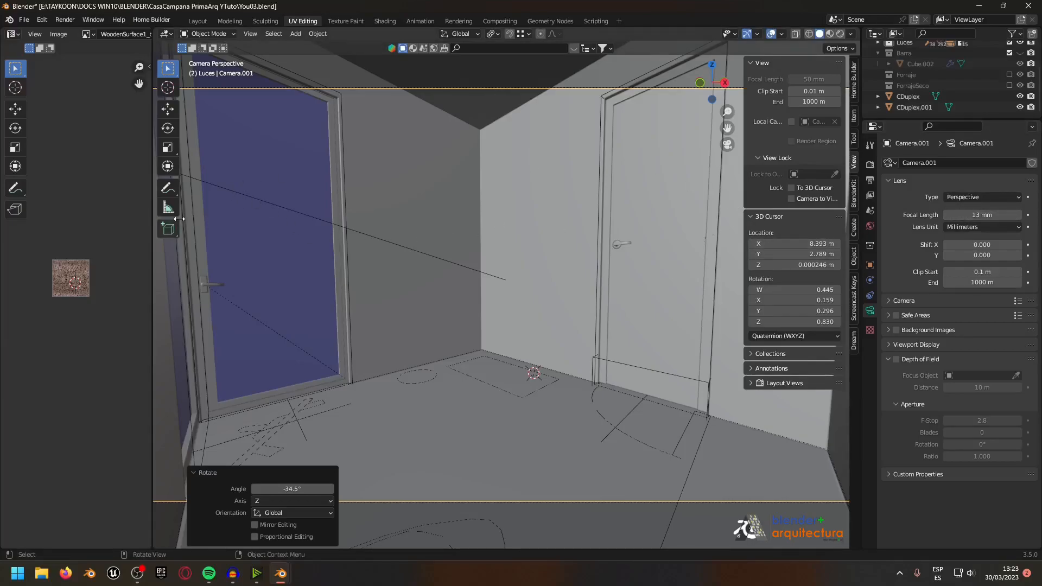
mouse_move(987, 216)
left_mouse_down()
mouse_move(1041, 216)
mouse_move(977, 216)
mouse_move(1038, 216)
mouse_move(977, 216)
mouse_move(986, 216)
left_mouse_up()
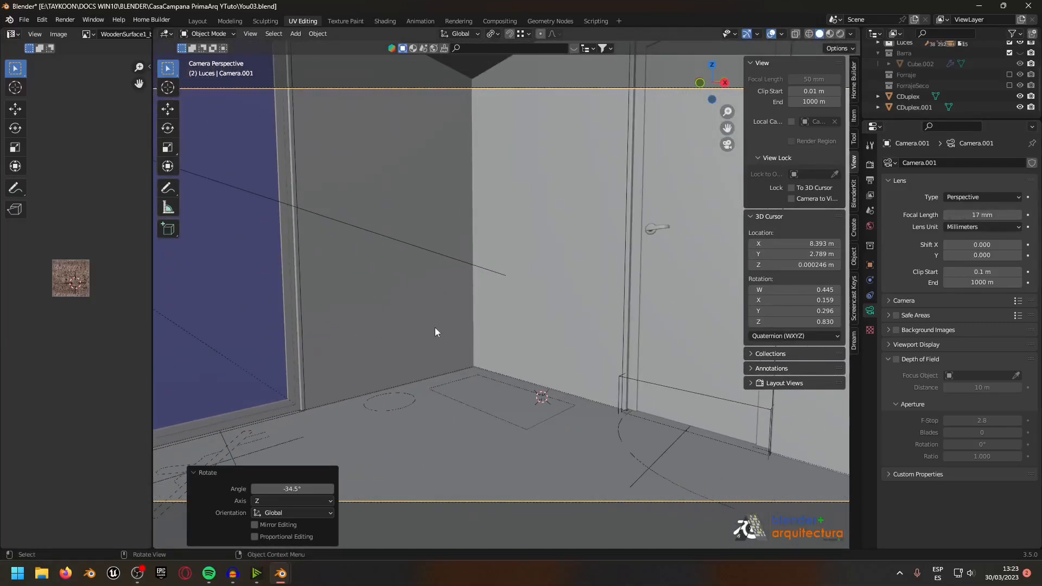
Step: Show the camera from above in wireframe and reduce its focal length to 1 mm
key("KP_7")
scroll(383, 252, "down", 2)
middle_click_drag(493, 227, 488, 325, "shift")
key("shift+z")
middle_click_drag(442, 364, 560, 310, "shift")
scroll(625, 279, "up", 1)
middle_click_drag(621, 289, 585, 312, "shift")
scroll(576, 317, "up", 2)
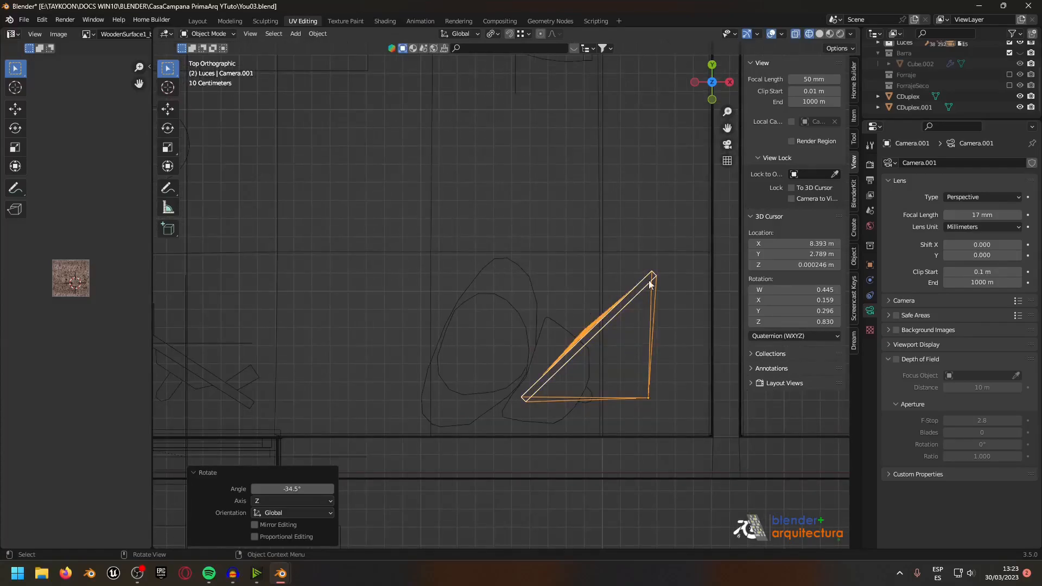
scroll(549, 376, "down", 3)
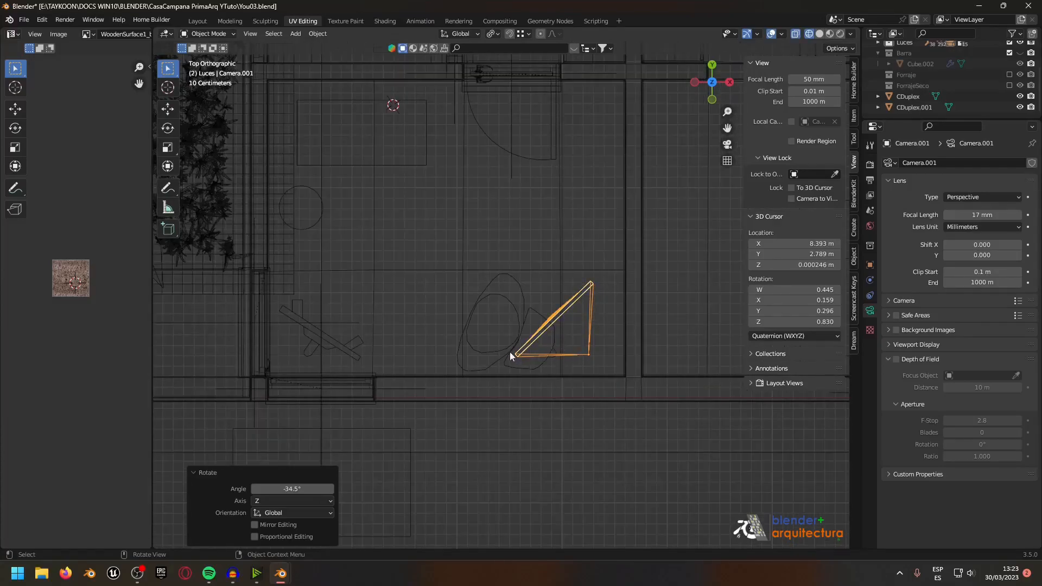
mouse_move(954, 216)
left_mouse_down()
mouse_move(999, 216)
mouse_move(934, 215)
left_mouse_up()
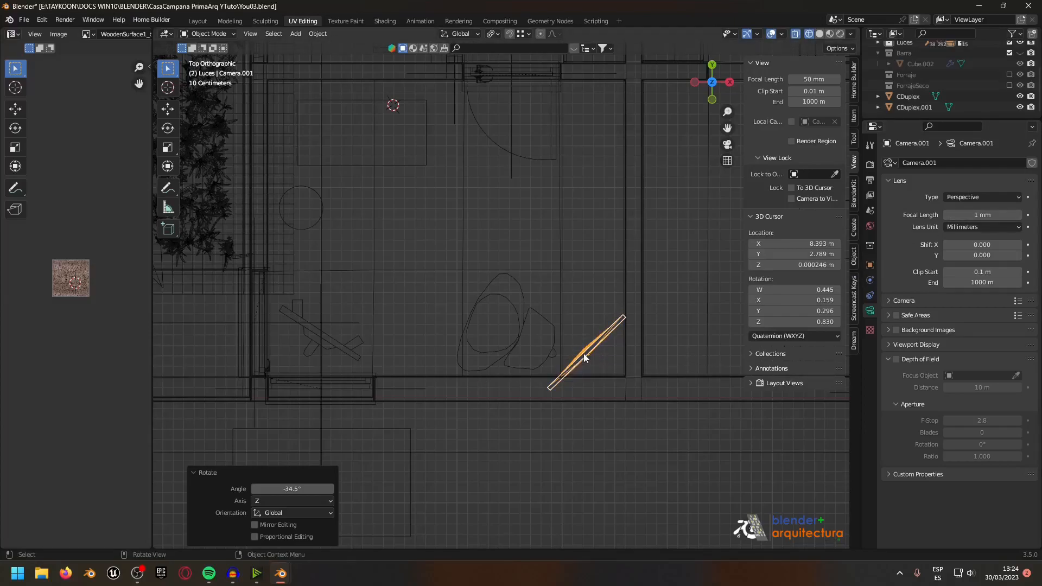
Step: Look through the camera in material preview shading and raise its focal length to 12 mm
key("KP_0")
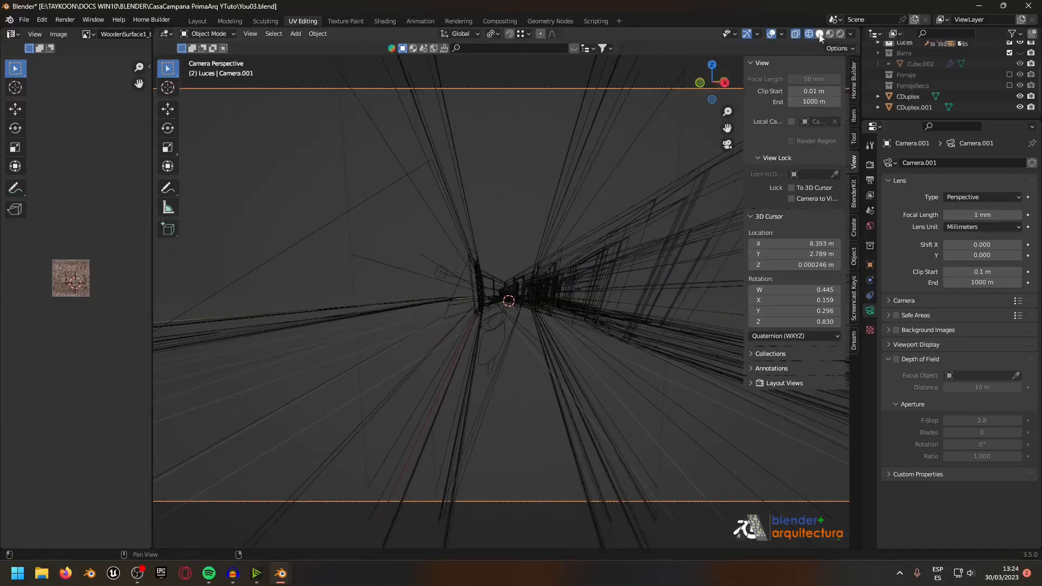
left_click(829, 33)
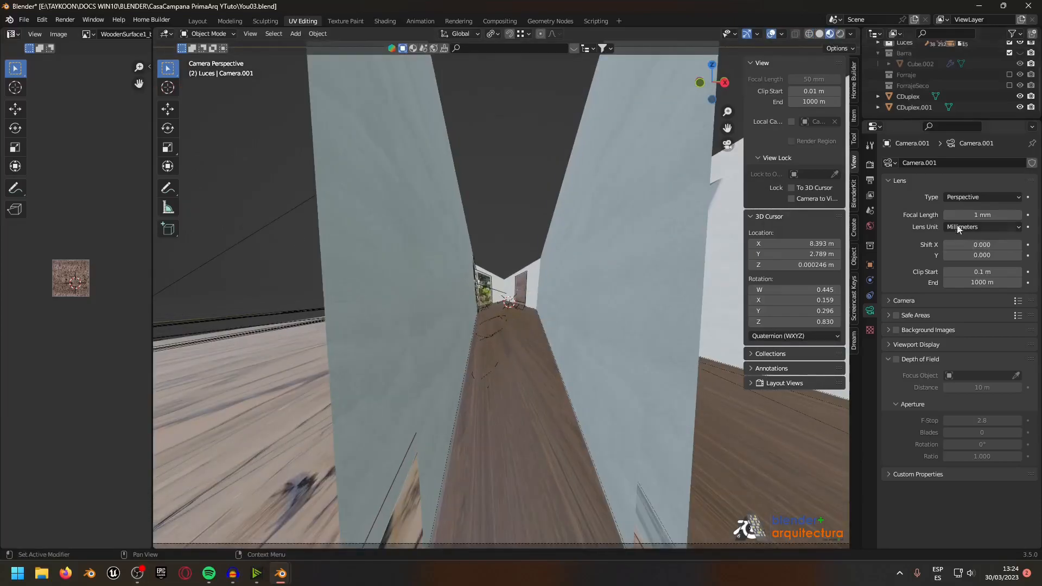
left_click(1018, 215)
left_click(1018, 215)
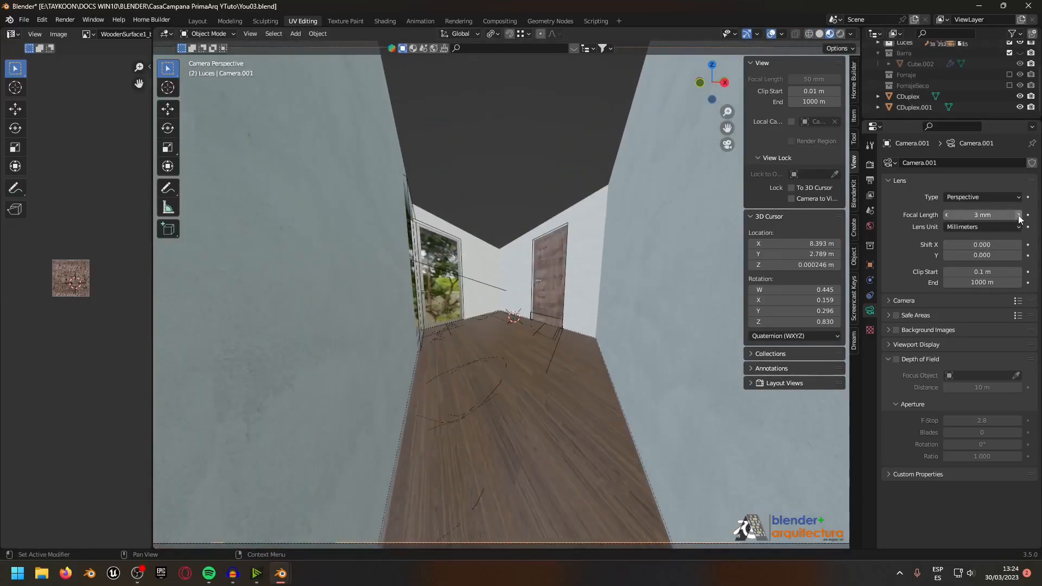
left_click(1019, 215)
left_click(1019, 215)
left_click(1019, 215)
left_click(1018, 215)
left_click(1019, 215)
left_click(1018, 215)
left_click(1019, 215)
left_click(1019, 215)
left_click(1018, 215)
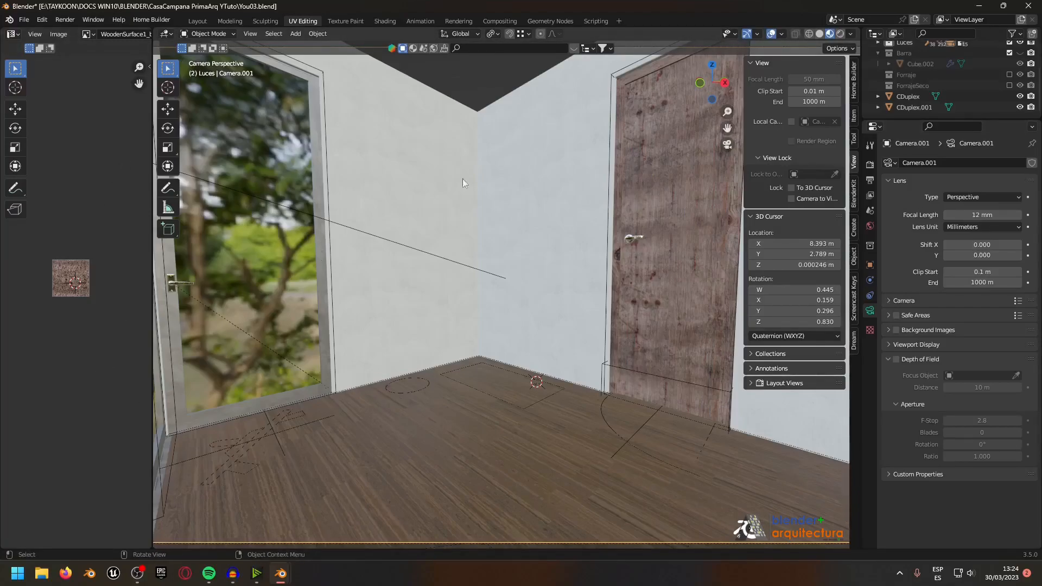
Step: Preview the room in rendered shading with the viewport overlays hidden
left_click(840, 33)
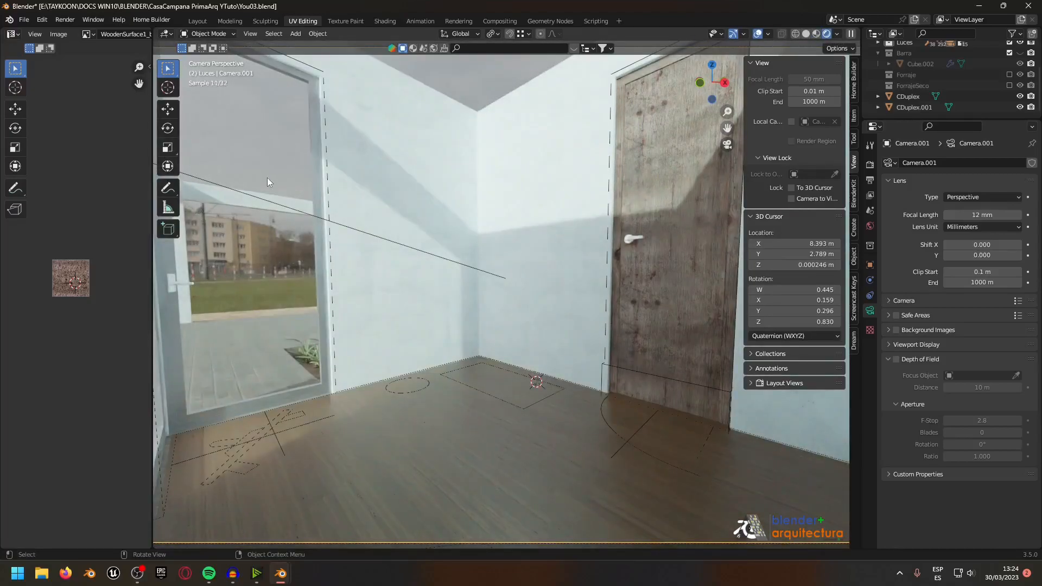
left_click(268, 178)
left_click(758, 34)
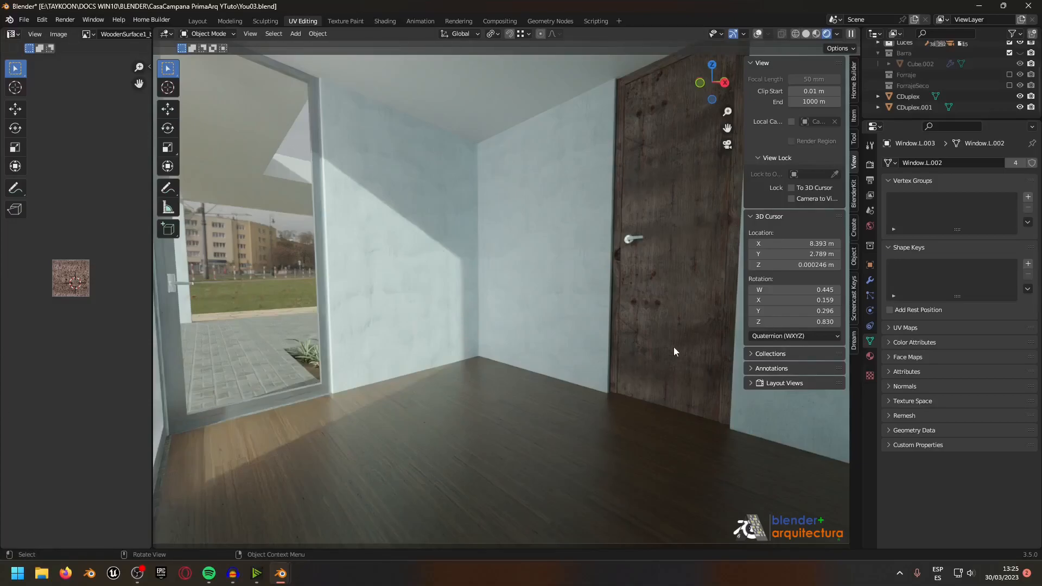
Step: Leave the camera view and hide the roof of the house to expose the rooms from above
scroll(500, 350, "down", 4)
middle_click_drag(500, 349, 491, 358)
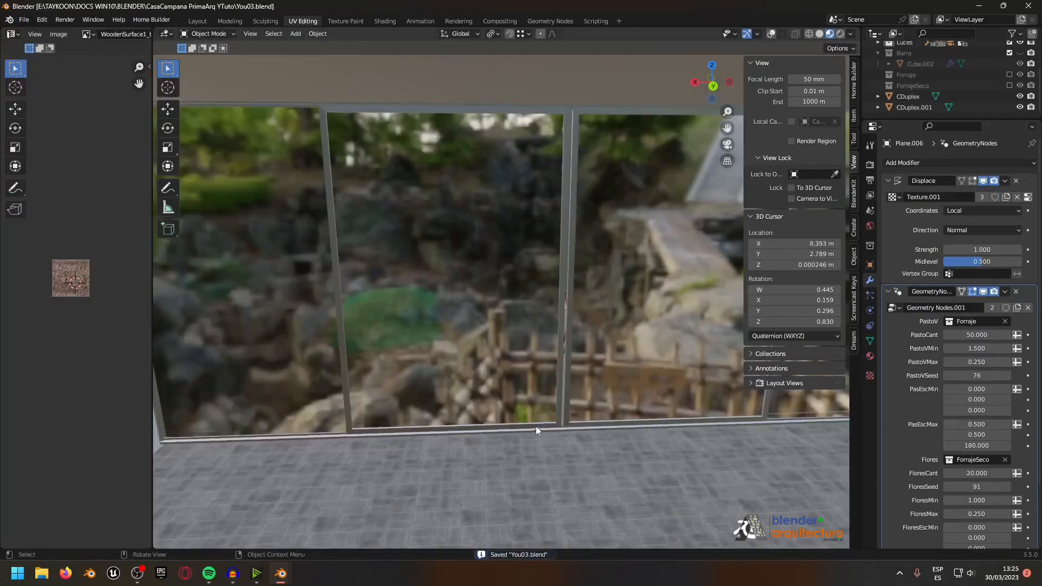
scroll(536, 429, "down", 8)
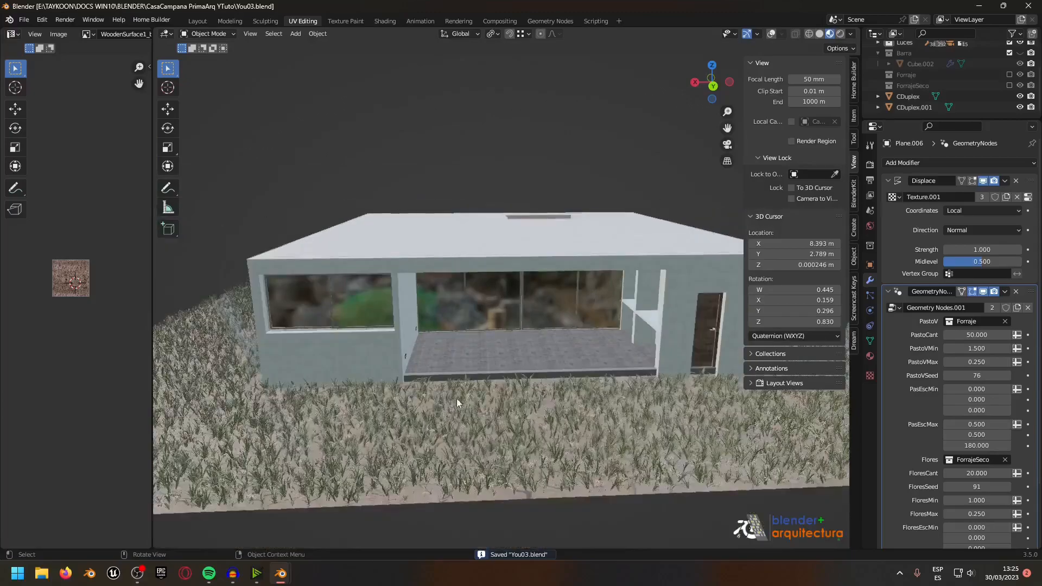
middle_click_drag(414, 239, 398, 310)
left_click(408, 306)
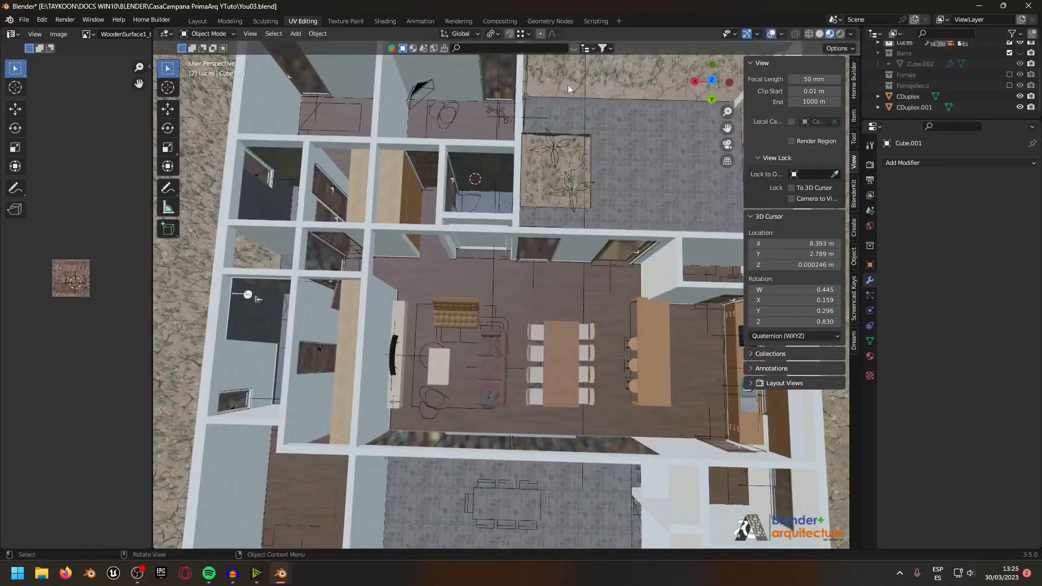
Step: Select the bedroom camera and move it about 5.17 m along the Y axis into the living area
left_click(426, 89)
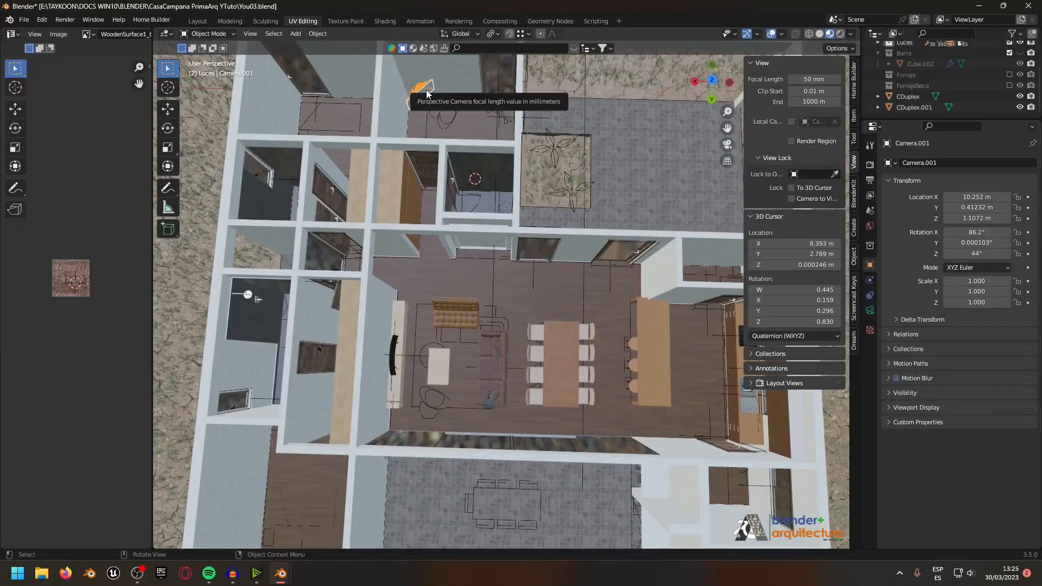
key("KP_Decimal")
key("KP_7")
scroll(498, 272, "down", 5)
scroll(494, 311, "up", 1)
key("g")
key("y")
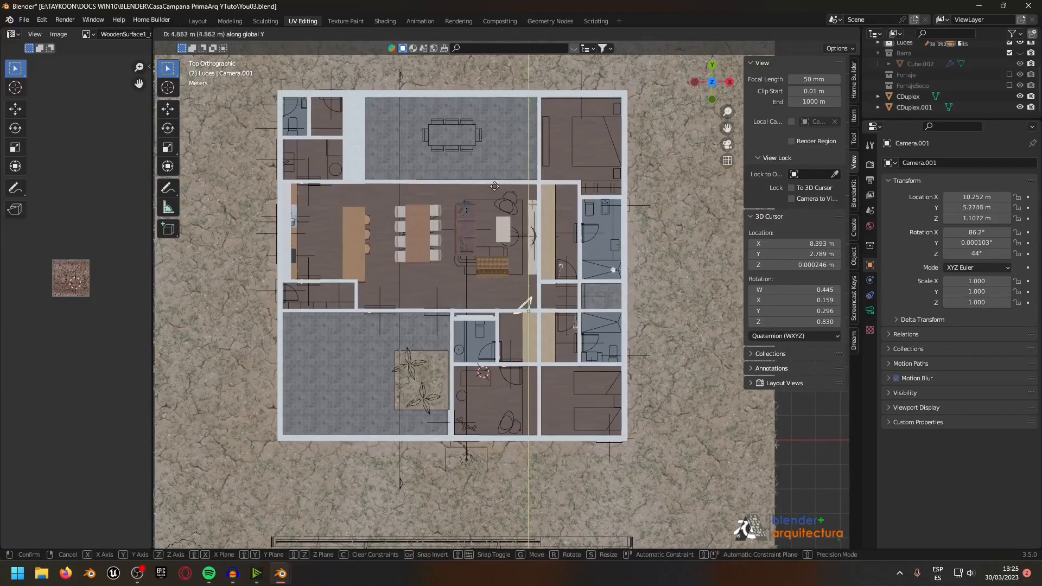
left_click(496, 201)
Step: Make a linked duplicate of the camera, placing it about -6.23 m along X and 1.33 m along Y, near the kitchen island
scroll(540, 323, "up", 4)
key("shift+d")
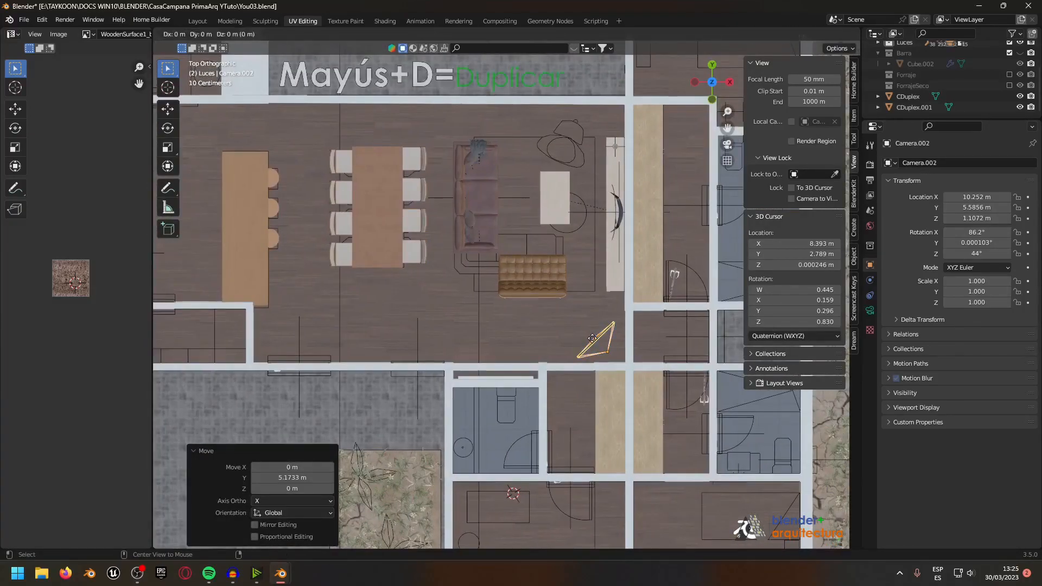
key("x")
left_click(348, 303)
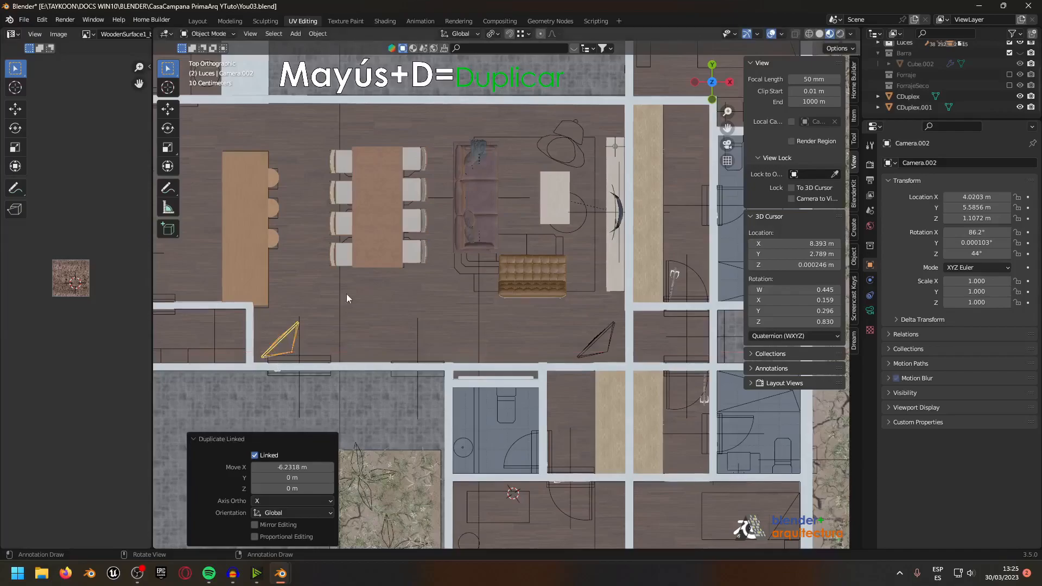
key("y")
left_click(344, 237)
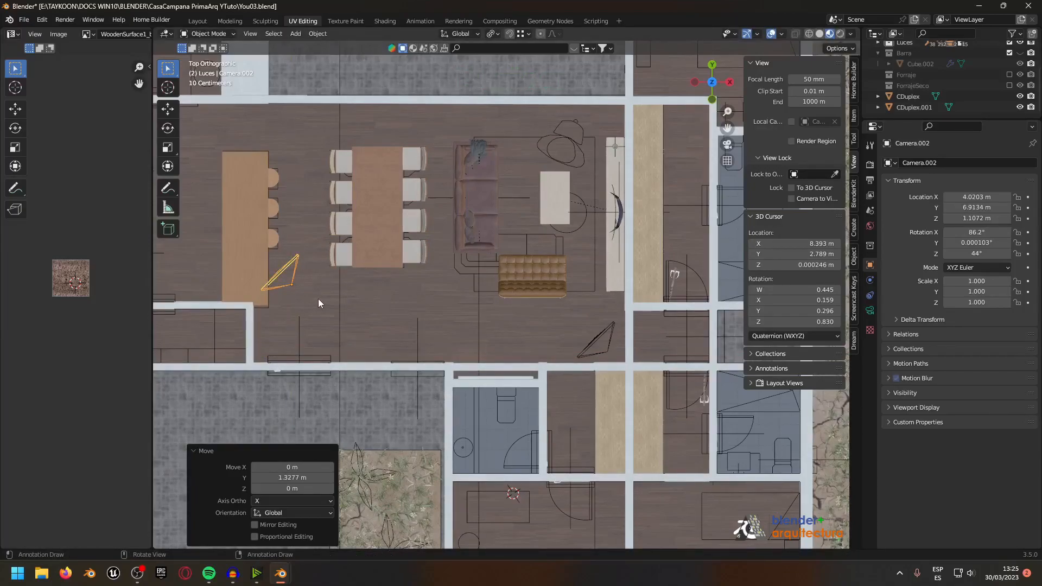
Step: Move the duplicated camera beside the island's stools and rotate it 40.7° about Z to face the kitchen counter
key("g")
key("y")
left_click(320, 265)
key("r")
key("z")
left_click(337, 236)
key("g")
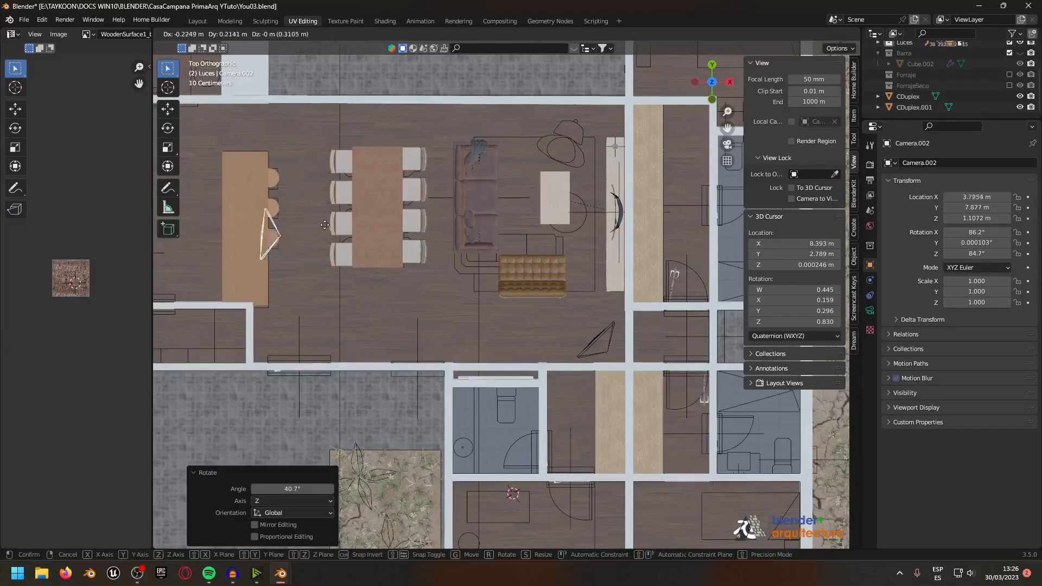
left_click(322, 227)
scroll(326, 233, "down", 2)
key("alt+g")
key("ctrl+z")
Step: Make another linked duplicate of the camera, turn it around to face the island and place it near the kitchen's sink-side corner
scroll(383, 317, "up", 5)
middle_click_drag(258, 277, 515, 337, "shift")
key("shift+d")
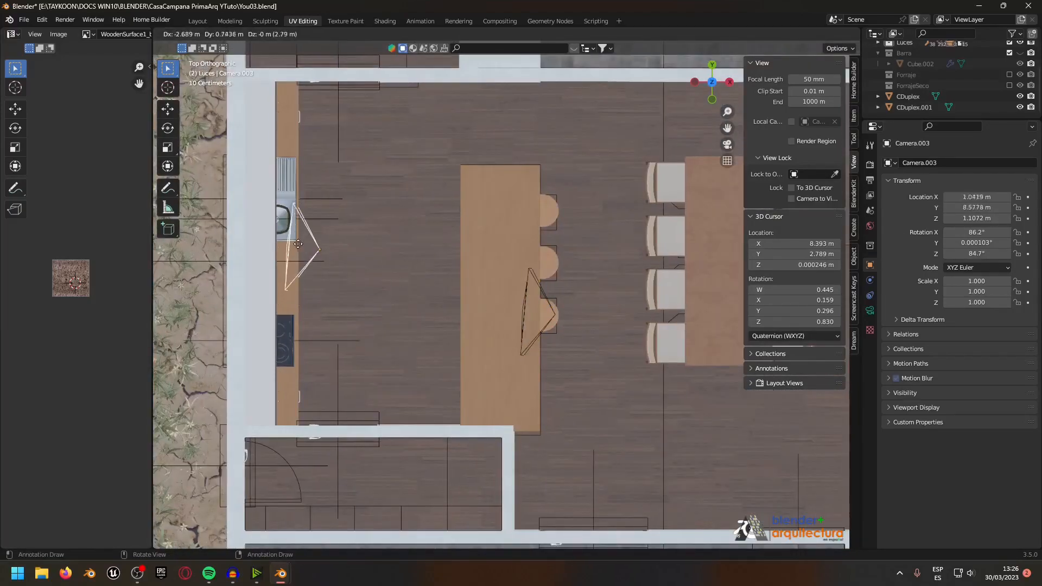
left_click(321, 272)
key("r")
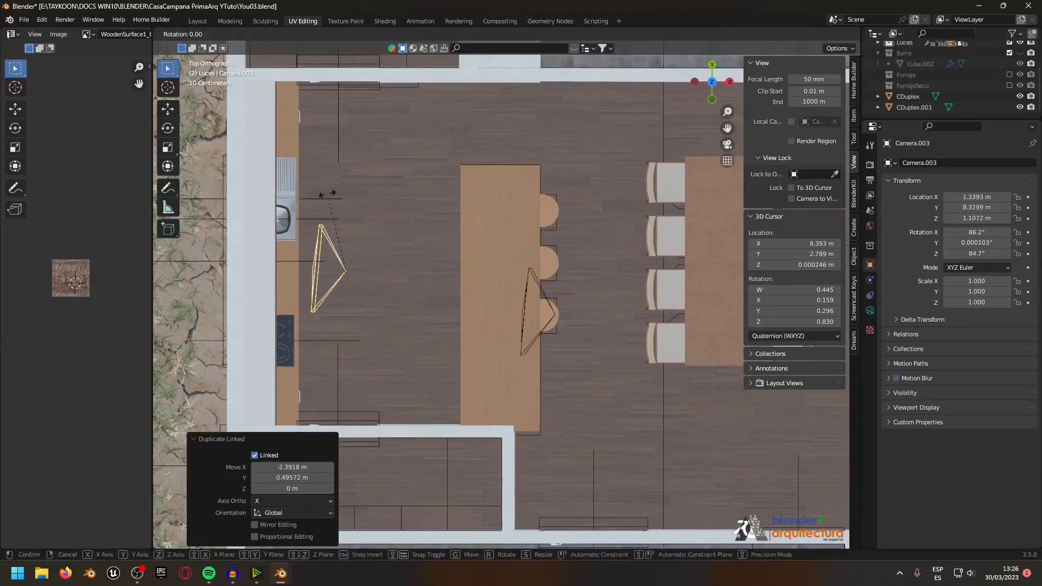
left_click(430, 445)
key("g")
left_click(427, 222)
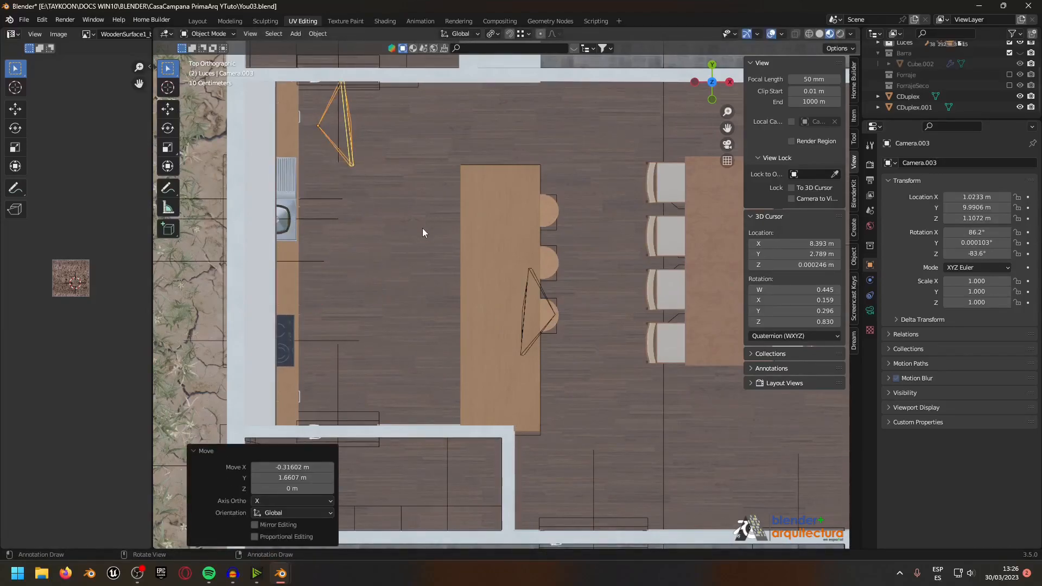
Step: Turn the newest camera to a Z rotation of about -130° and tuck it further into the kitchen corner
key("r")
left_click(324, 300)
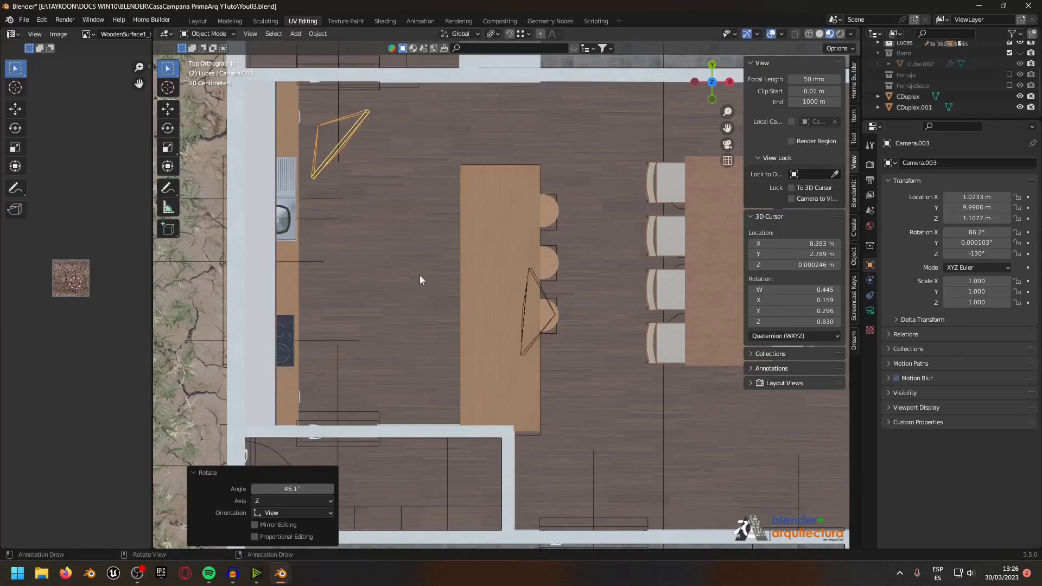
key("g")
left_click(428, 240)
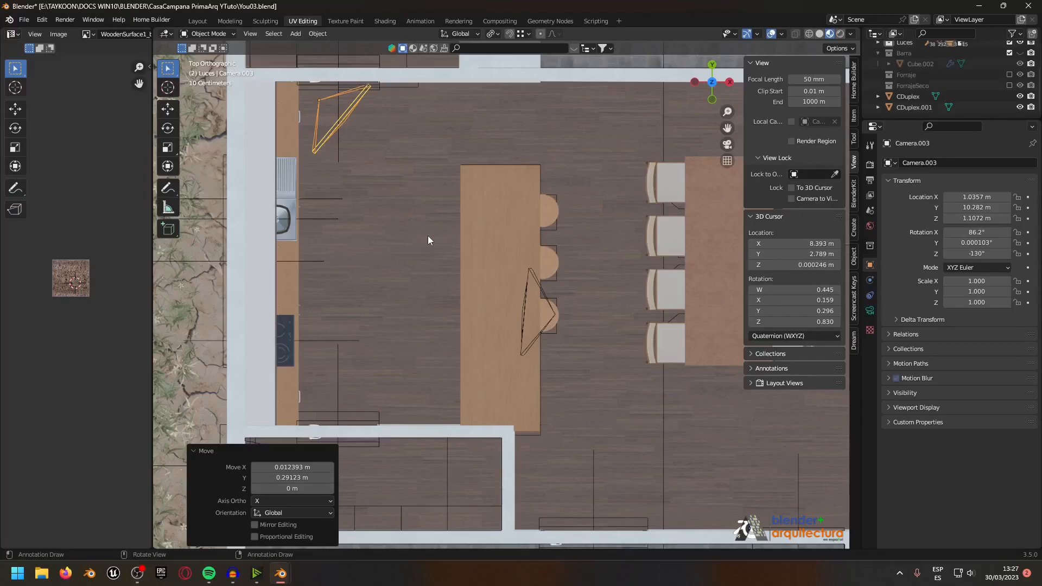
Step: Place the newest camera between the counter and island and turn it to about -89.2° in Z, facing the dining table
key("g")
left_click(513, 434)
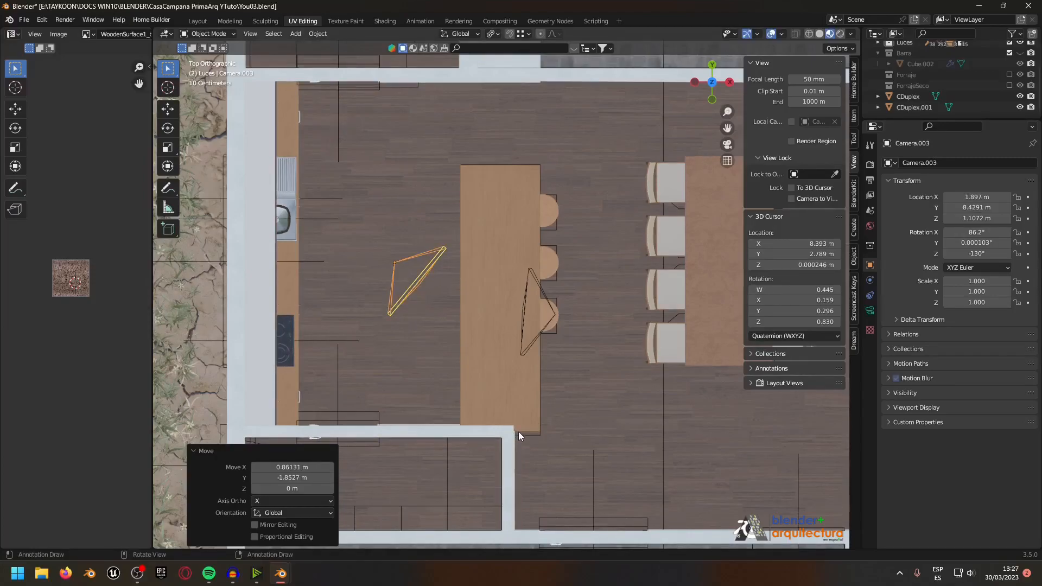
key("r")
left_click(657, 295)
Step: Look through the newest kitchen camera and raise it along Z to a height of about 1.553 m
middle_click_drag(399, 329, 429, 288)
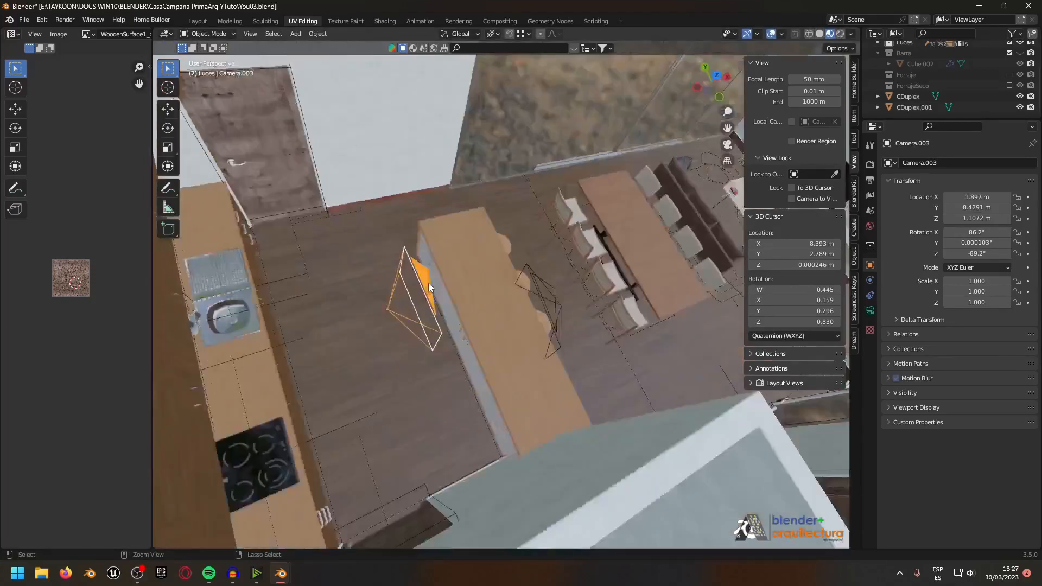
key("KP_0")
key("Home")
scroll(530, 273, "down", 1)
middle_click_drag(516, 255, 489, 291, "shift")
key("g")
key("z")
left_click(492, 263)
Step: Shift the kitchen camera about -0.38 m along Y and 0.23 m along X to refine its framing
key("g")
key("y")
left_click(507, 341)
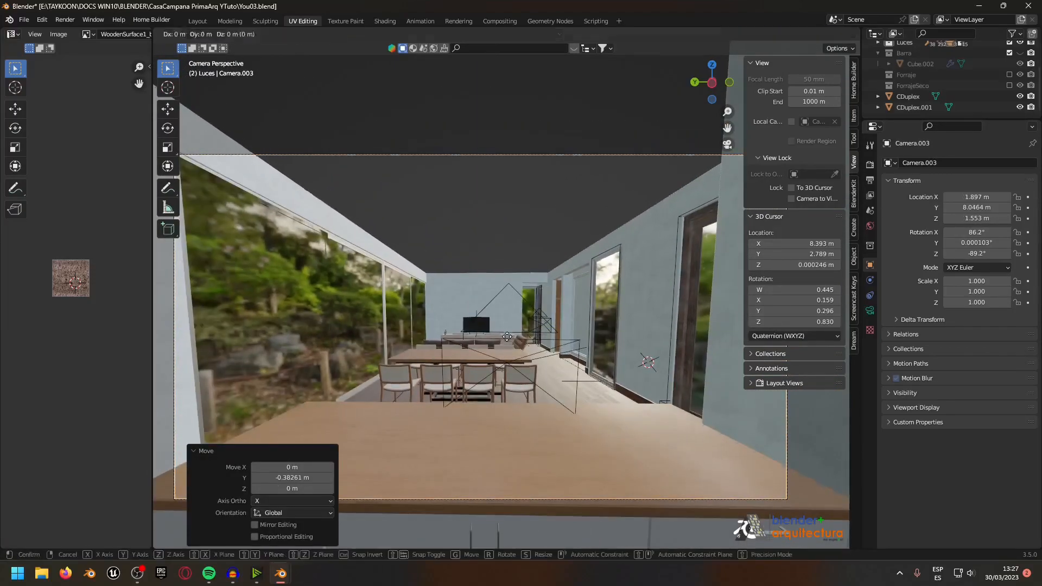
key("g")
key("x")
left_click(420, 251)
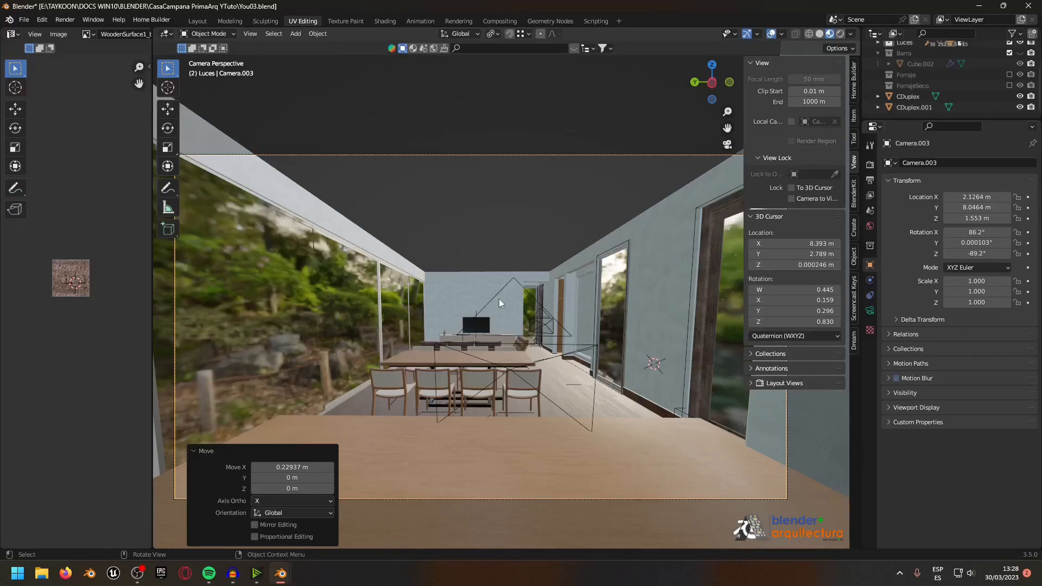
Step: Select the camera beside the island and the one at the far end of the living area in turn
left_click(522, 328)
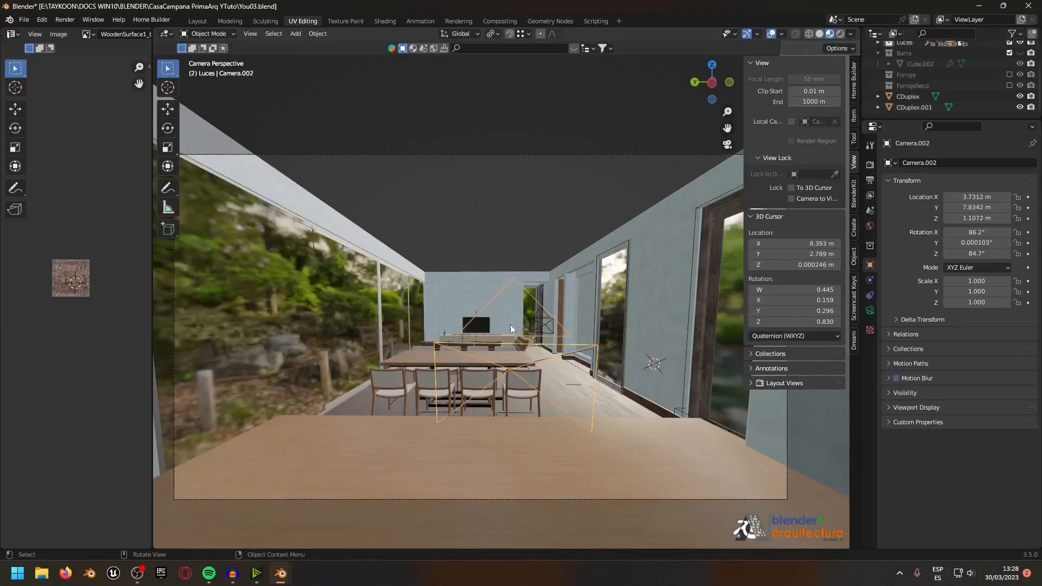
left_click(542, 328)
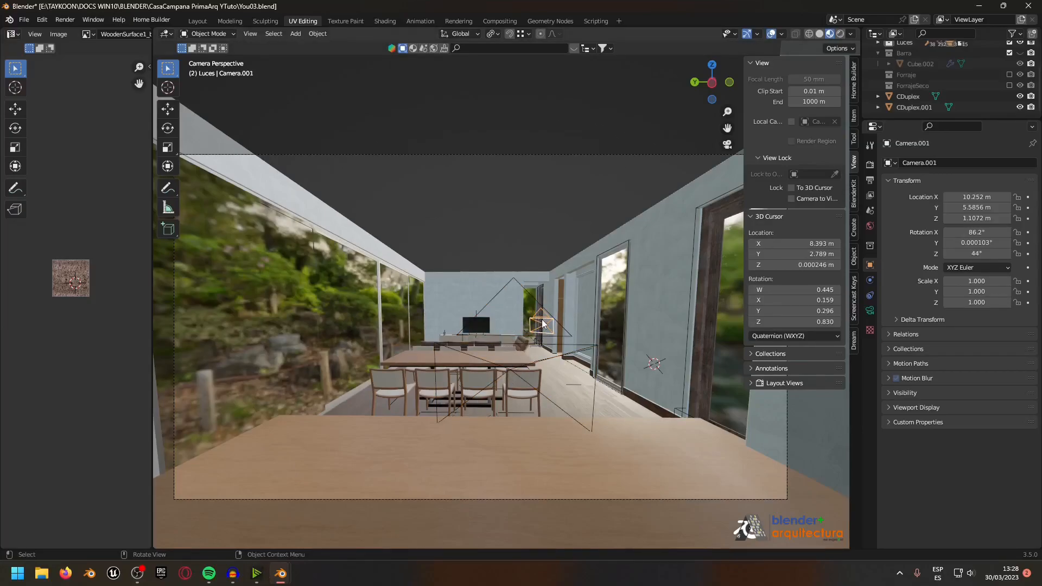
Step: Make the camera at the far end of the living area the active scene camera
left_click(489, 362)
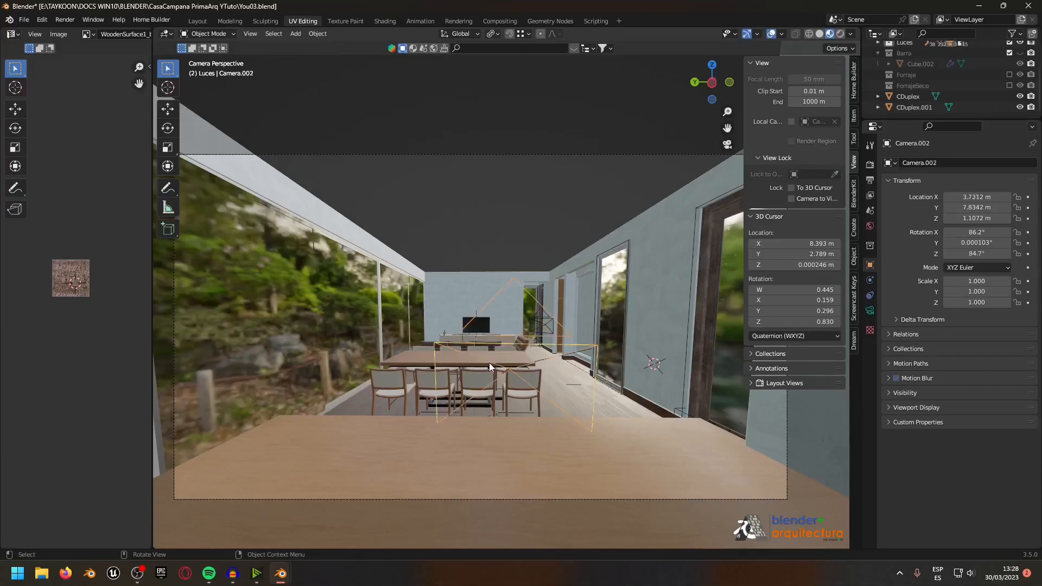
left_click(503, 501)
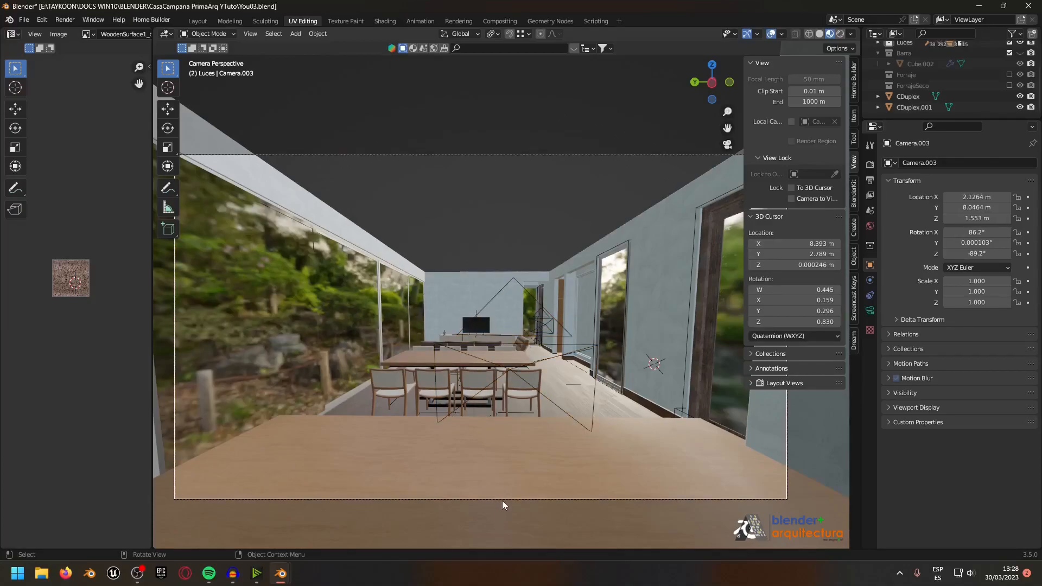
left_click(536, 320)
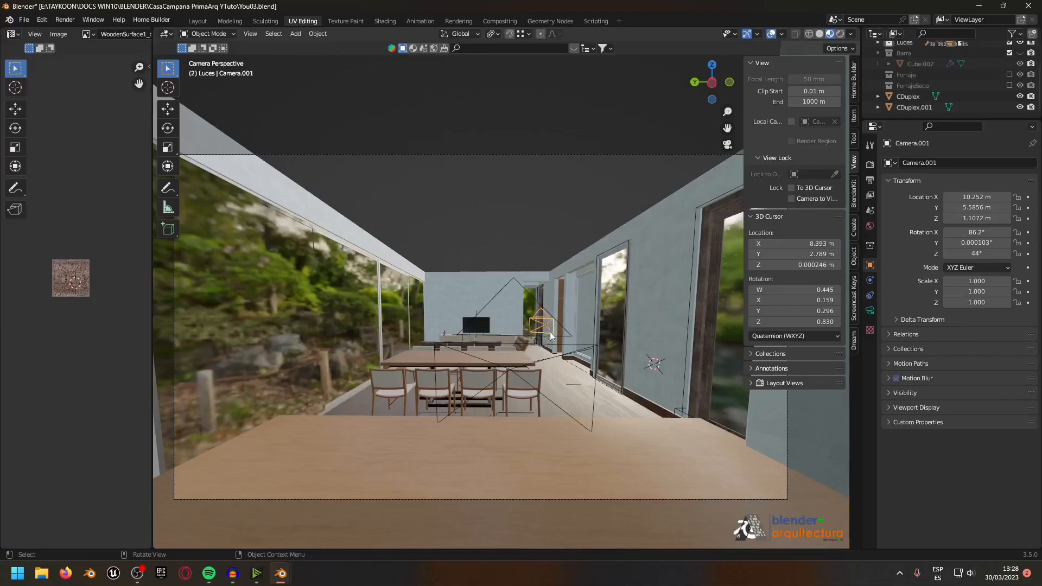
key("ctrl+KP_0")
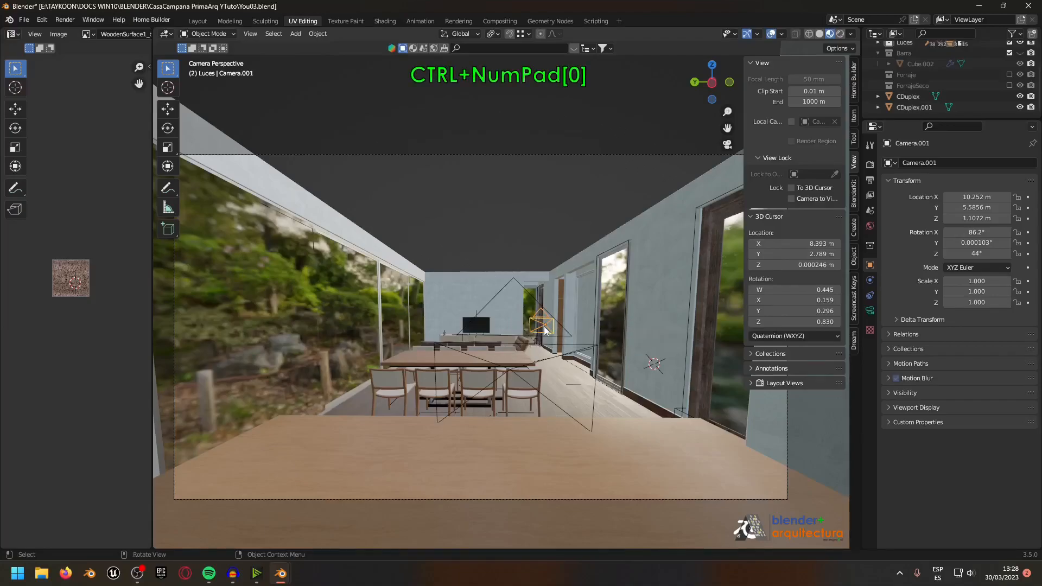
key("n")
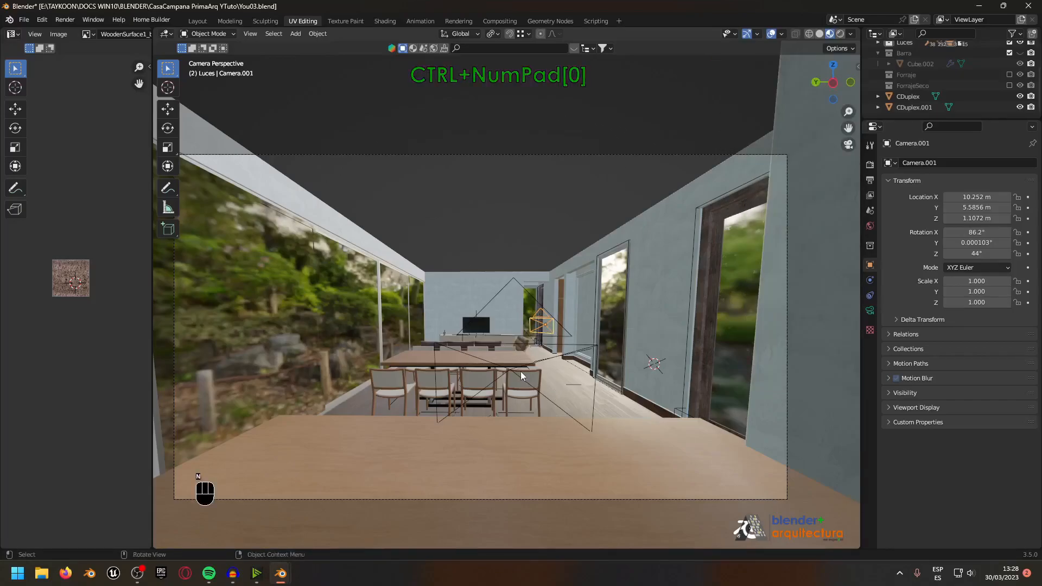
key("ctrl+KP_0")
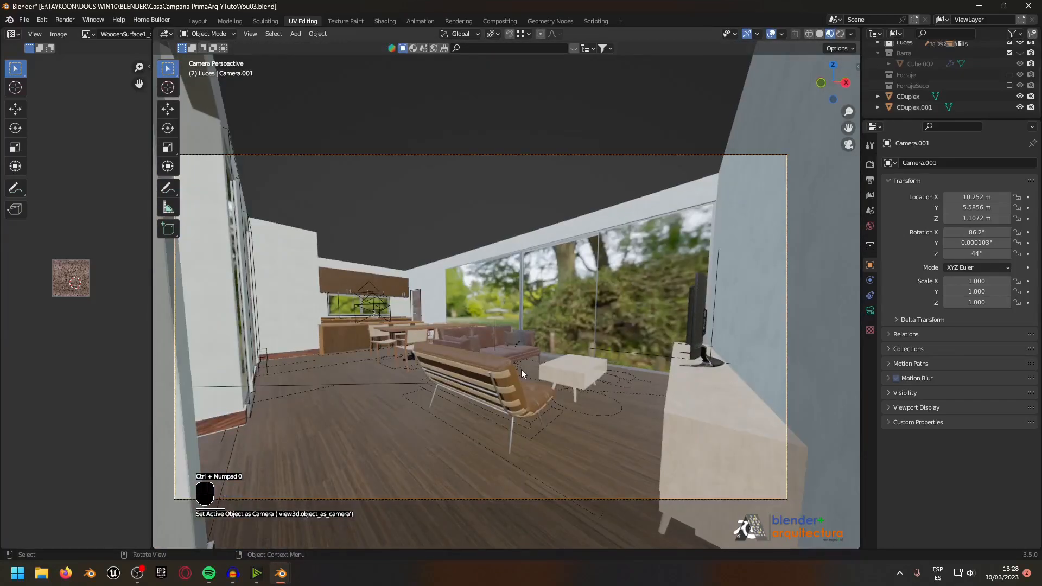
Step: Switch to the camera beside the island, facing the kitchen, and raise it about 0.255 m along Z
left_click(379, 315)
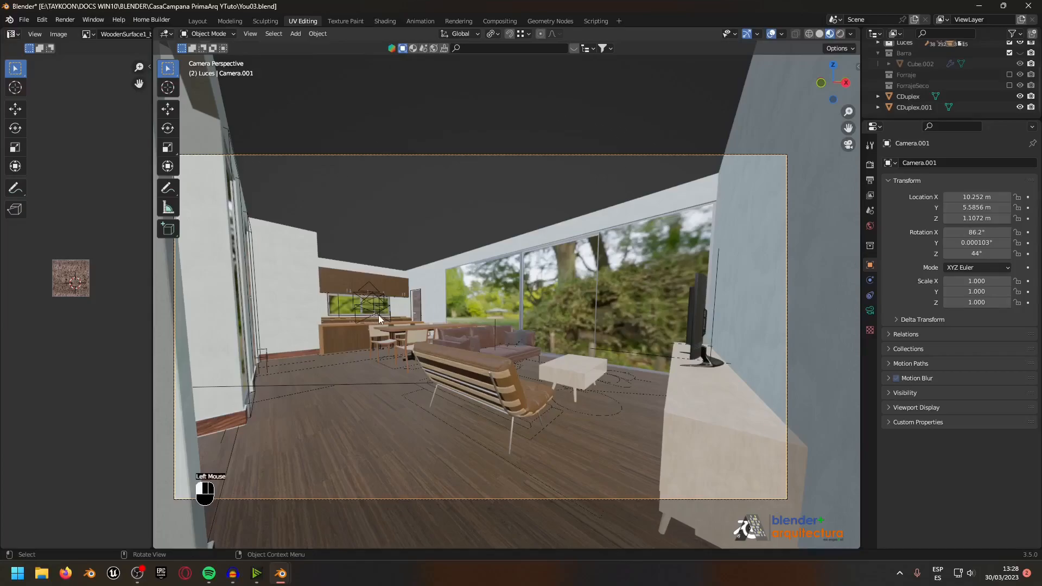
key("ctrl+KP_0")
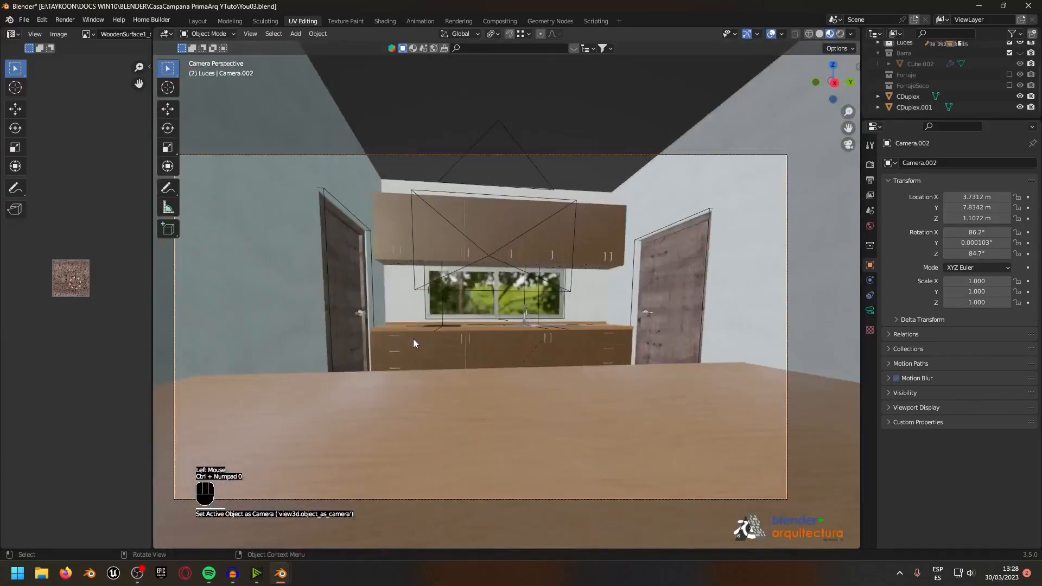
key("r")
key("z")
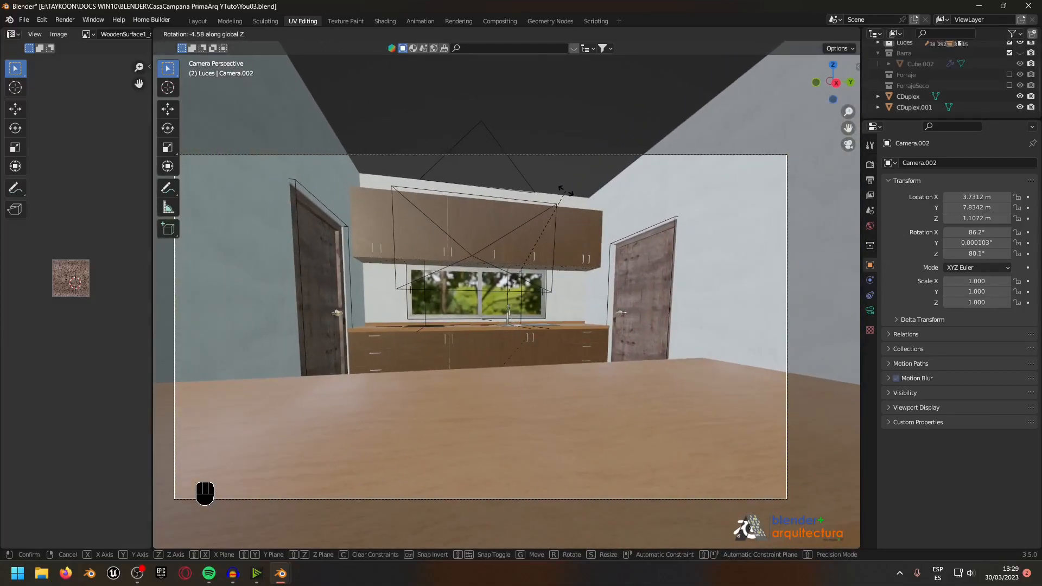
key("g")
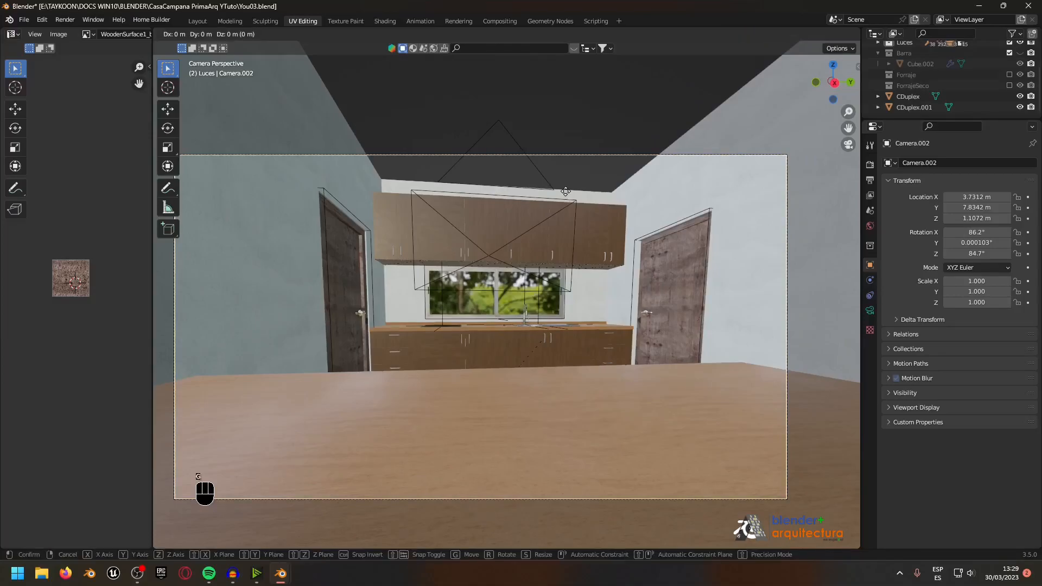
key("z")
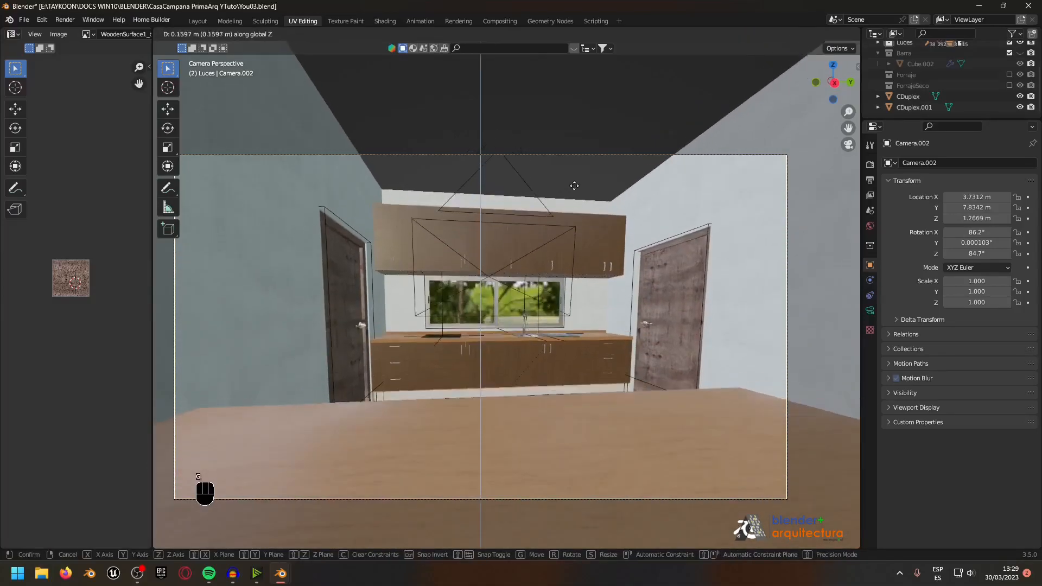
left_click(574, 181)
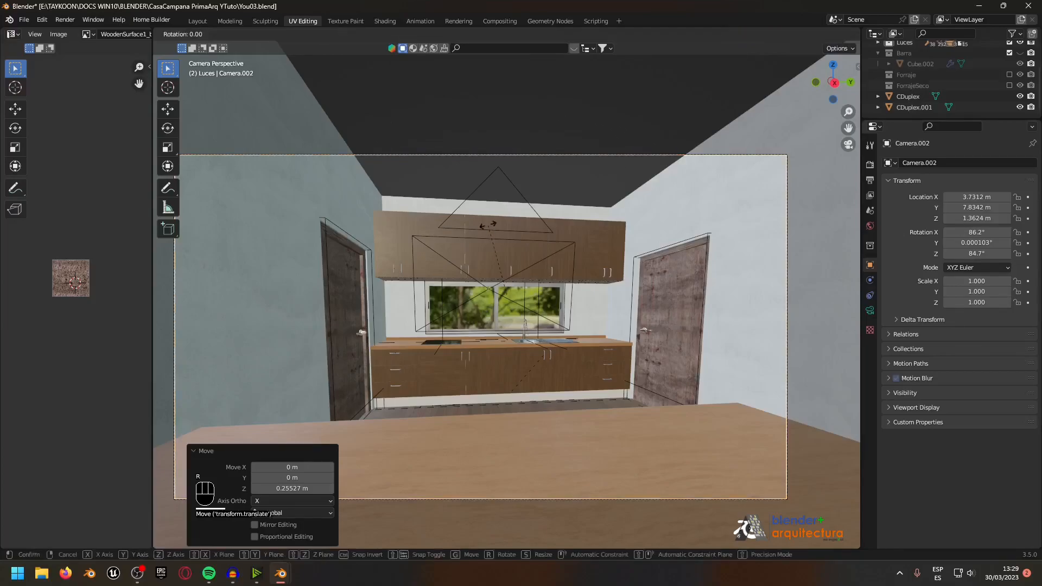
Step: Rotate the kitchen-facing camera about -6.88° around the global Z axis
key("r")
key("z")
left_click(503, 228)
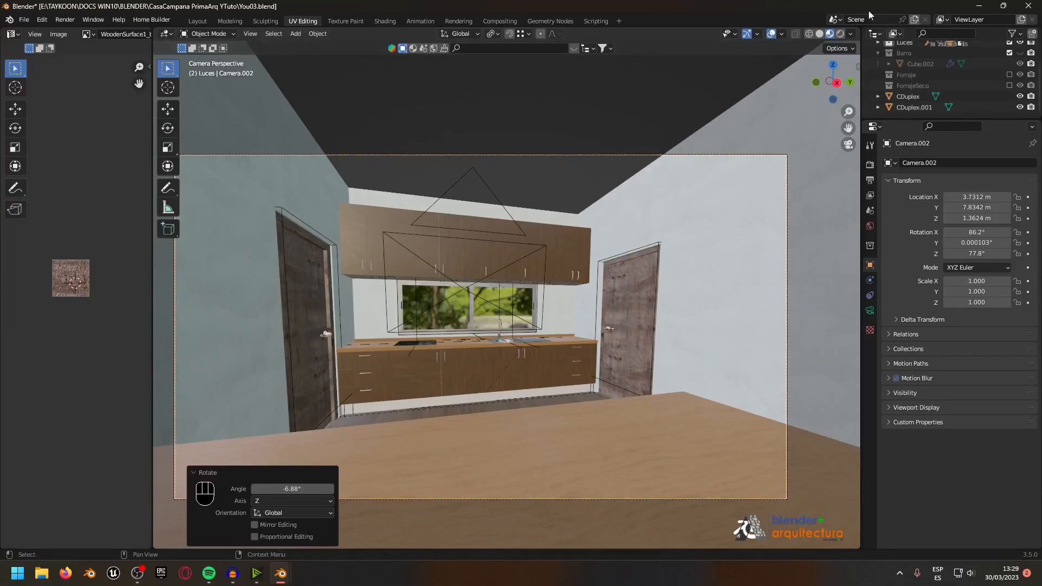
Step: Make the camera by the kitchen counter active, then switch back to the living-area camera
left_click(458, 280)
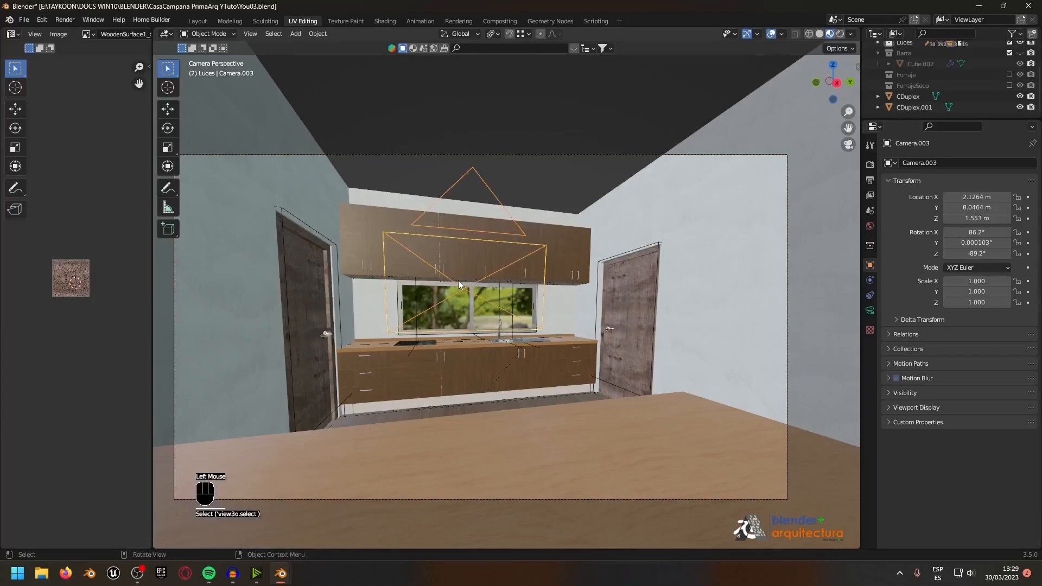
key("ctrl+KP_0")
scroll(537, 367, "up", 2)
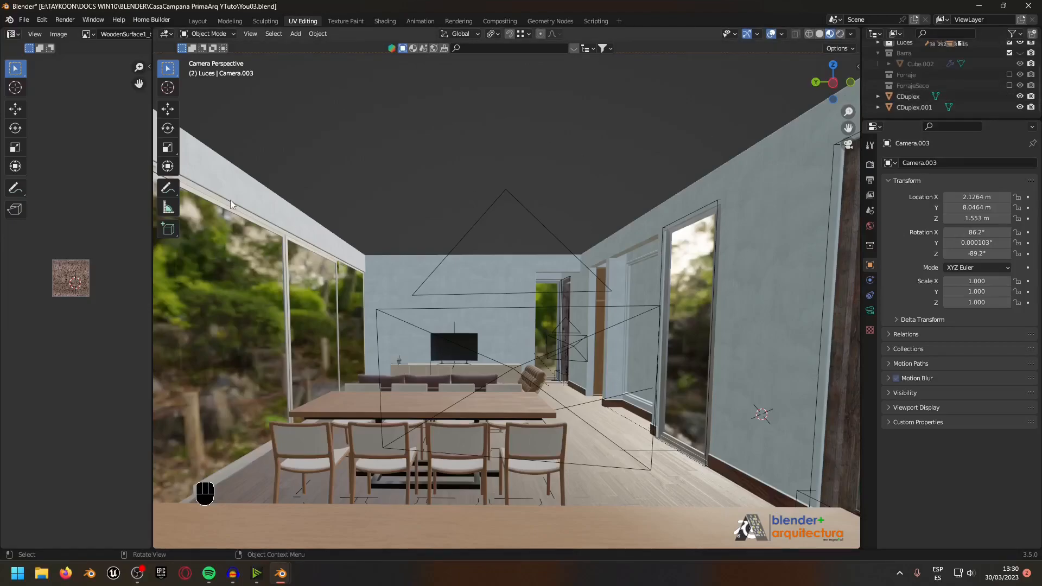
left_click(557, 344)
key("ctrl+KP_0")
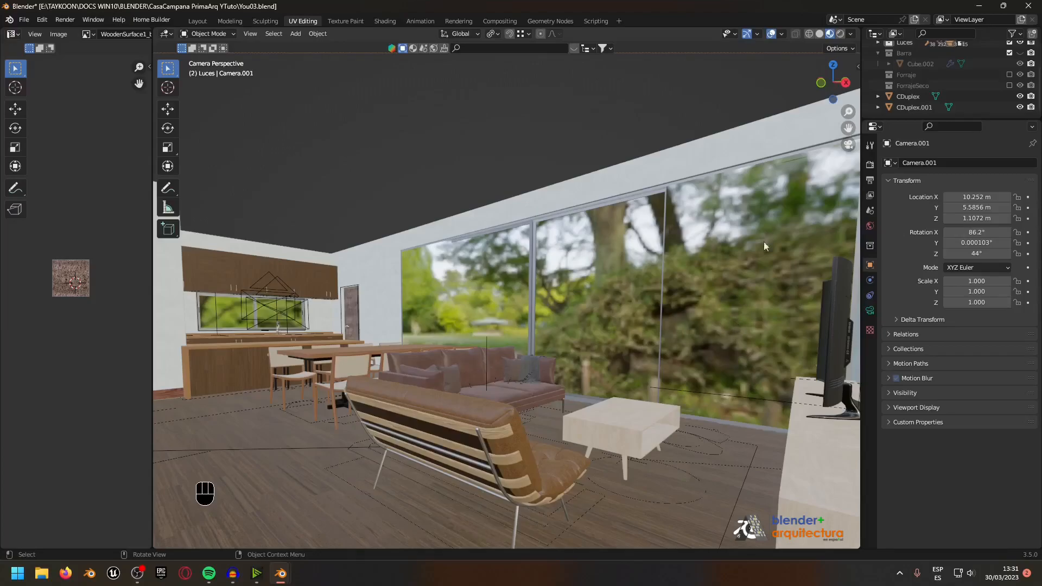
Step: Examine the Cycles sampling settings and preview the living area in rendered shading
left_click(870, 164)
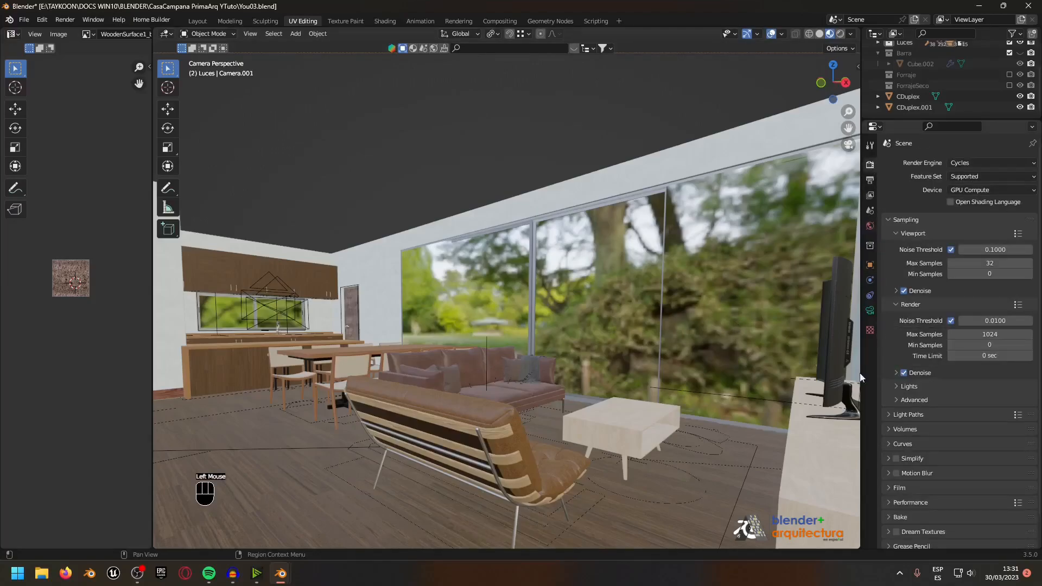
scroll(889, 397, "down", 1)
scroll(890, 396, "down", 1)
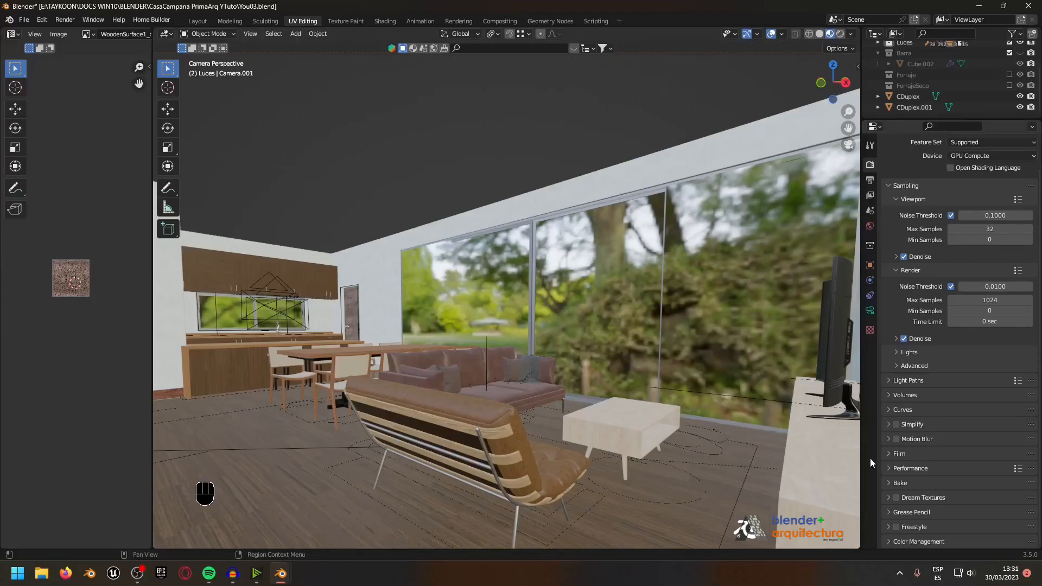
left_click(840, 34)
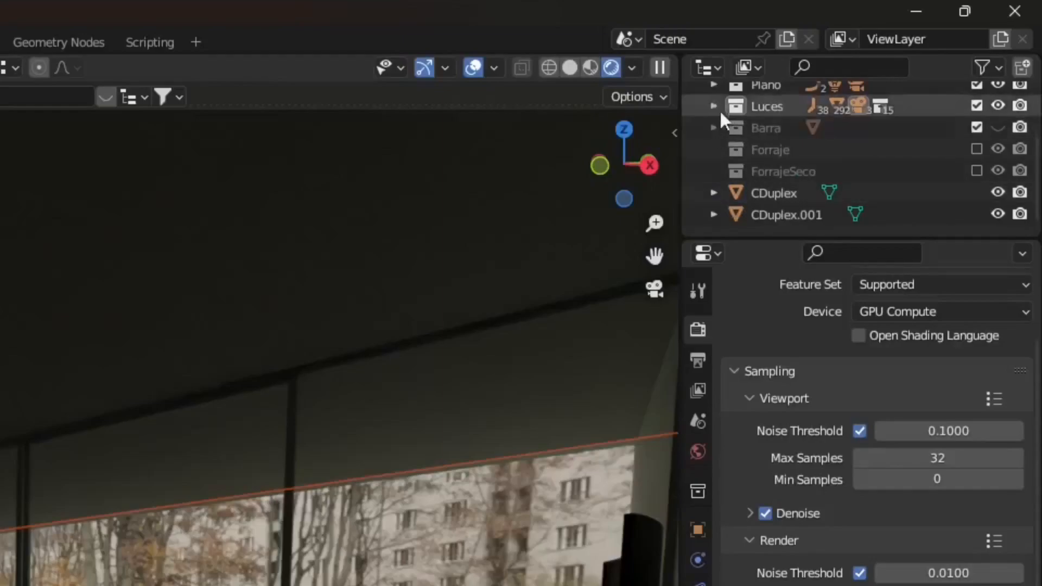
Step: Exclude the Plano collection from renders and hide it in the viewport
scroll(722, 109, "up", 2)
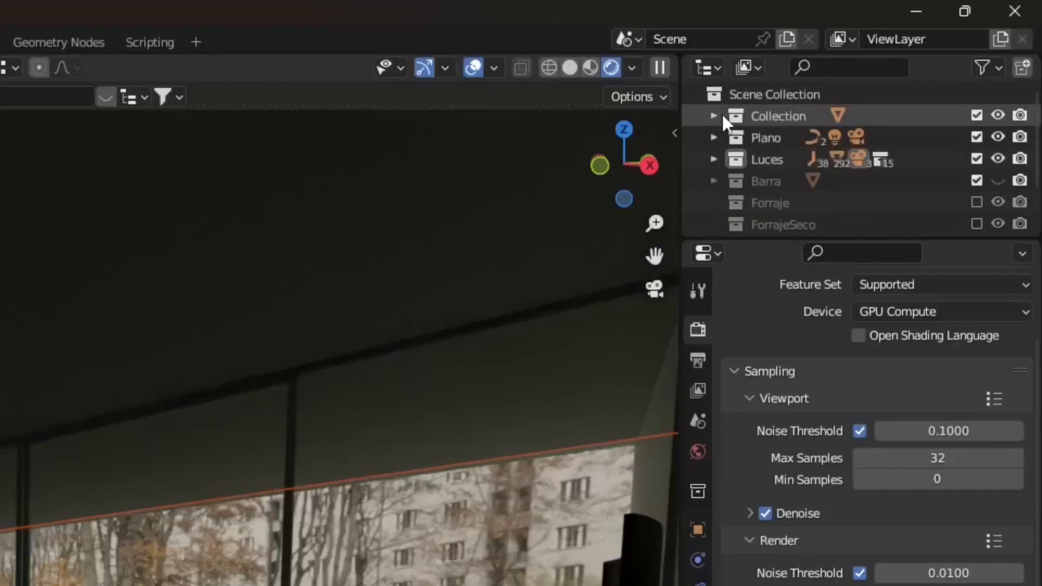
left_click(1020, 137)
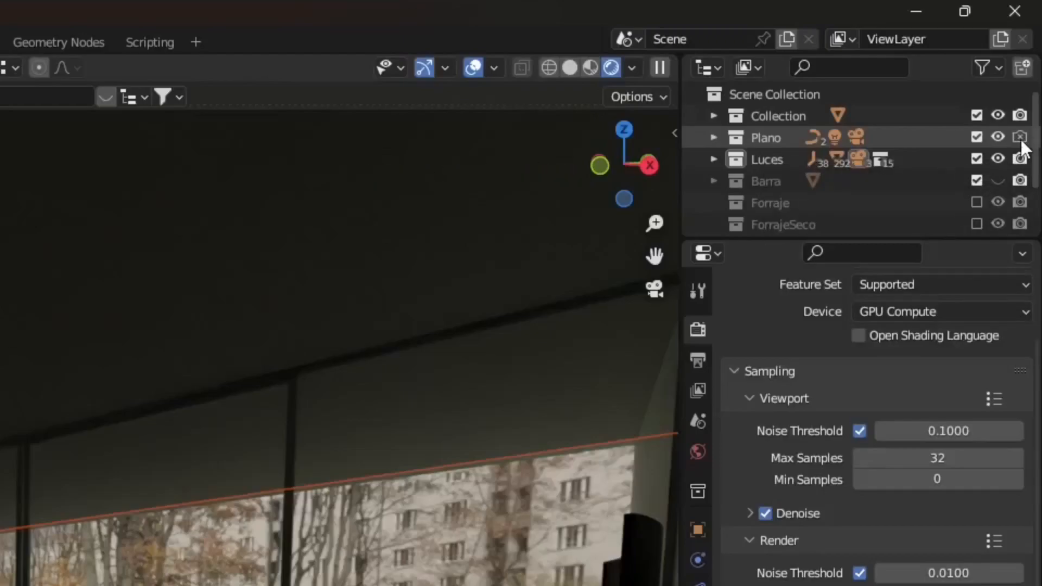
left_click(998, 137)
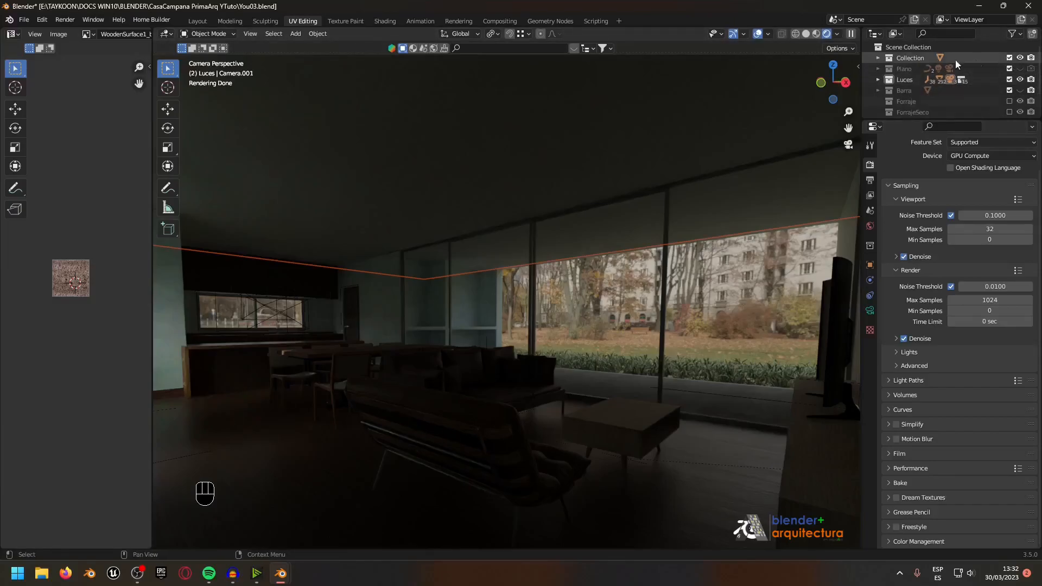
Step: Select the hedge plane outside the windows with the help of wireframe shading, then return to rendered shading
left_click(699, 373)
left_click(796, 35)
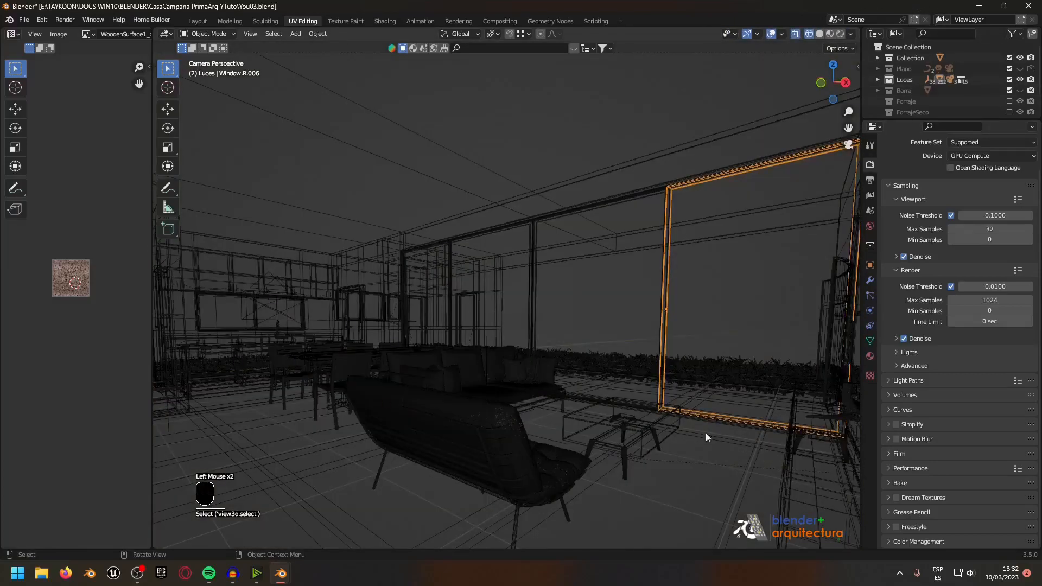
left_click(698, 363)
left_click(820, 34)
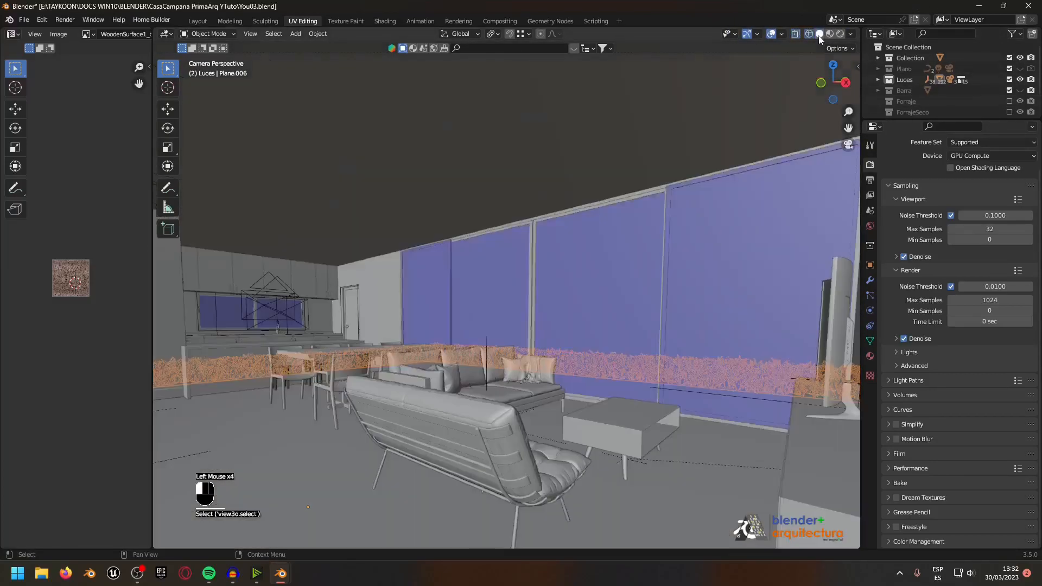
left_click(830, 34)
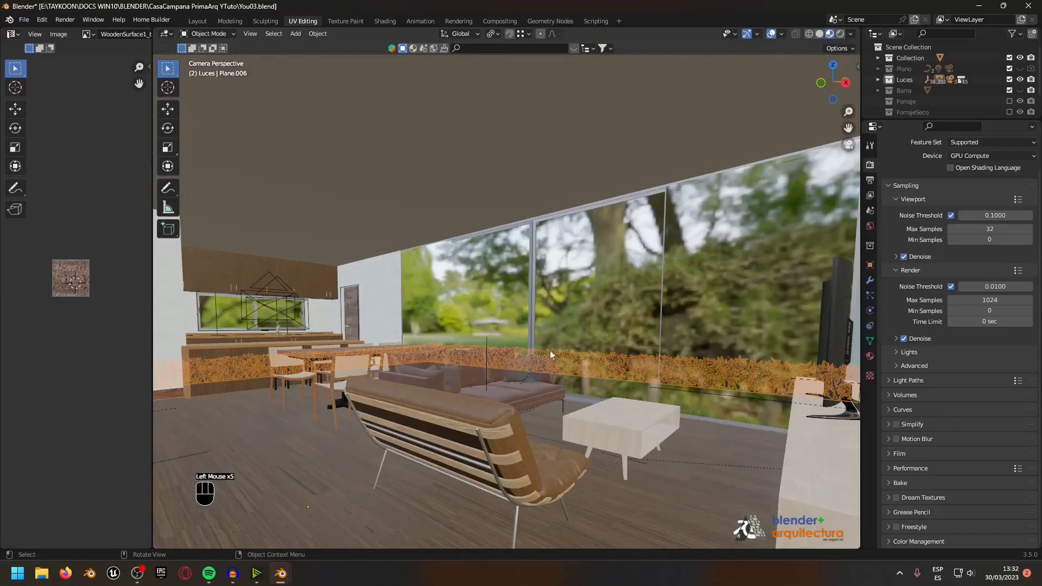
left_click(841, 34)
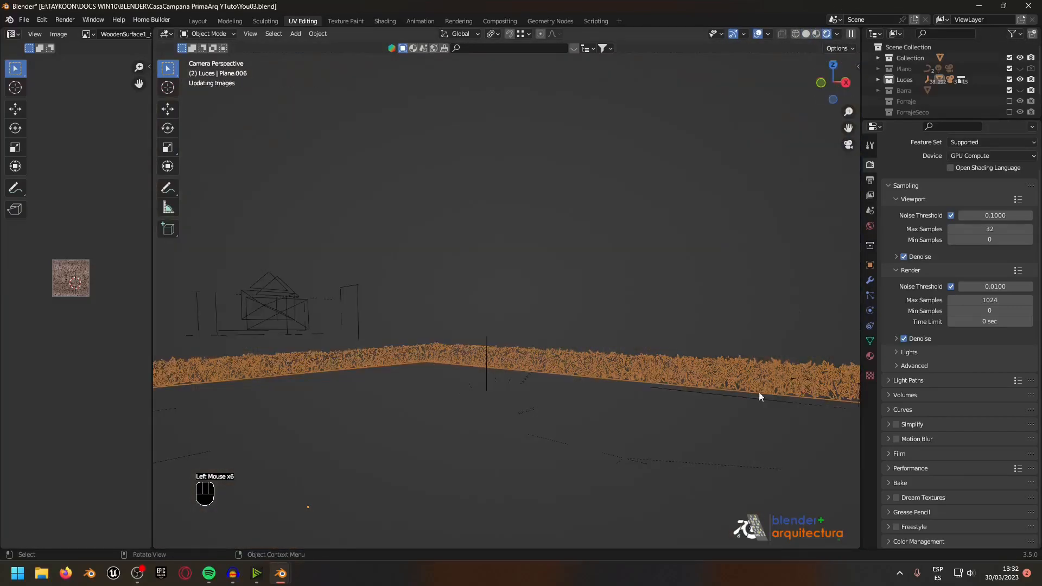
scroll(950, 111, "down", 3)
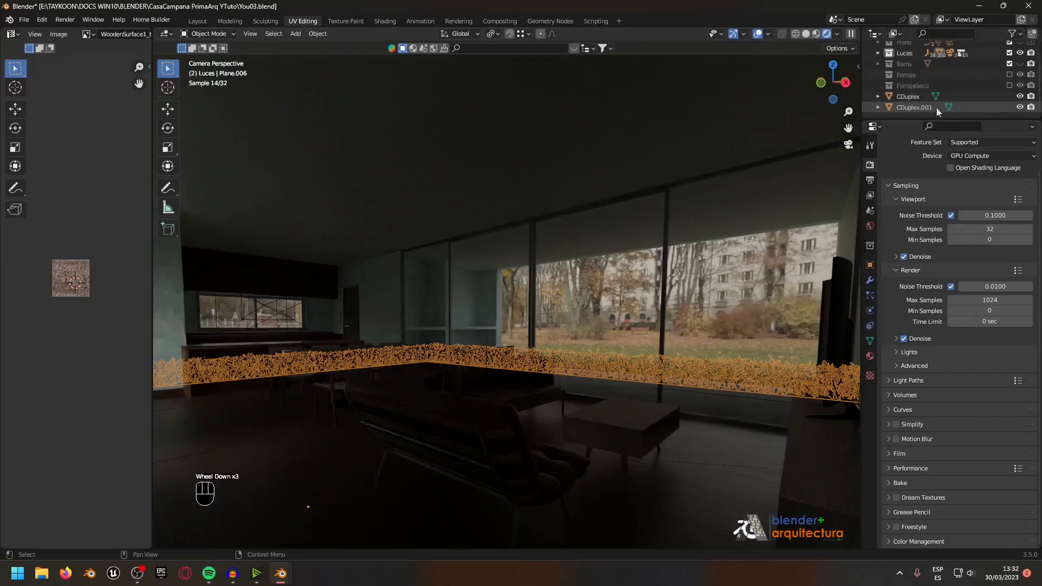
scroll(879, 100, "up", 1)
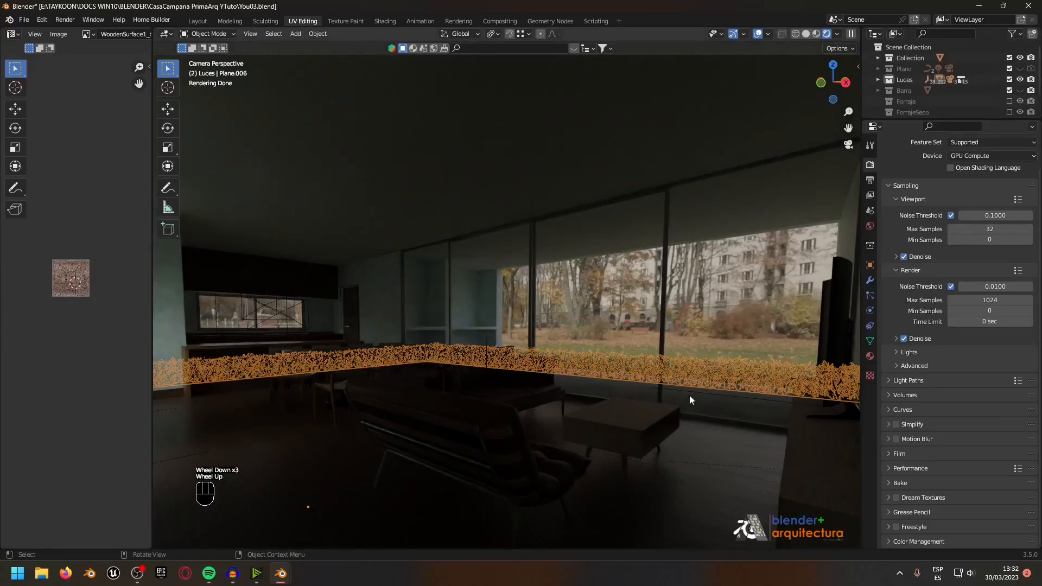
Step: Disable the hedge plane's Geometry Nodes modifier in both the viewport and the render
left_click(870, 280)
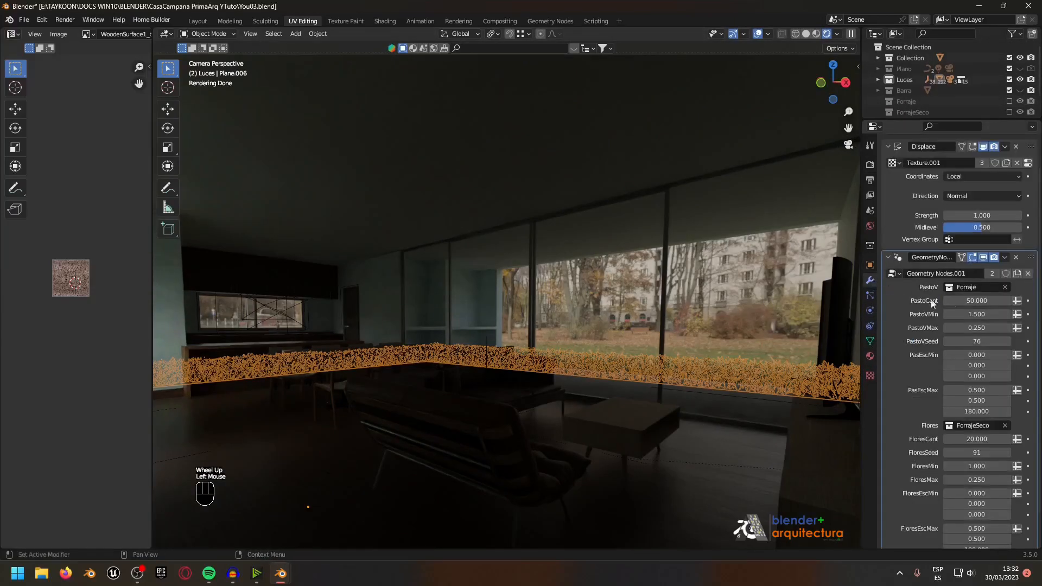
left_click(985, 258)
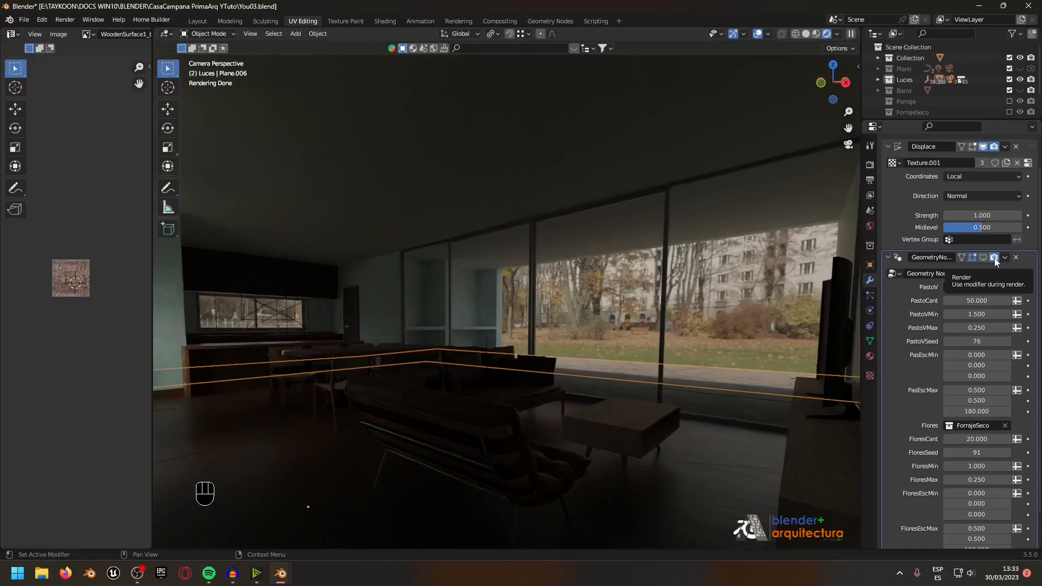
left_click(995, 258)
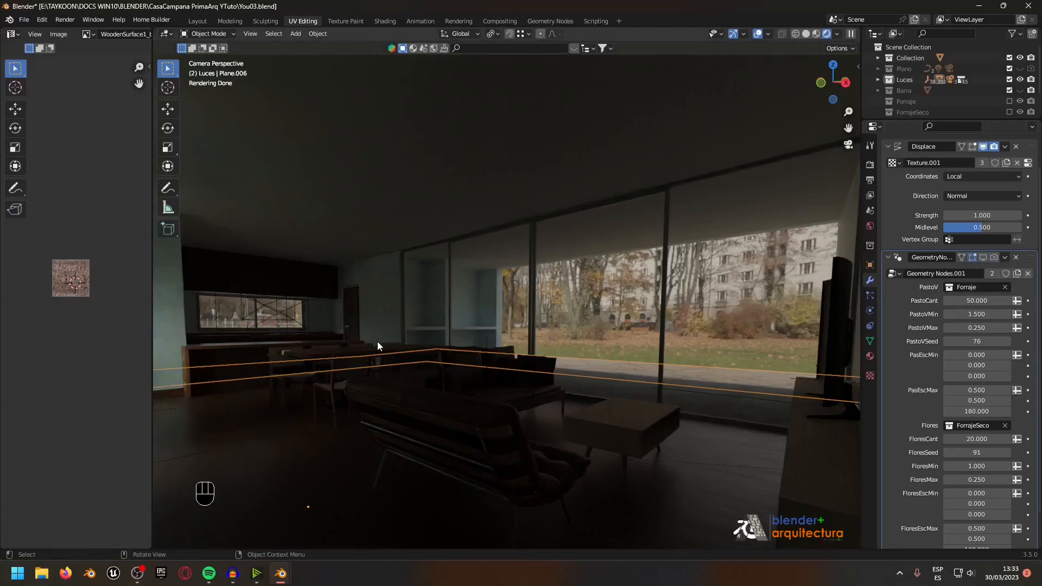
left_click(994, 257)
Step: Select the floor plane and render a still image through the living-area camera
left_click(329, 489)
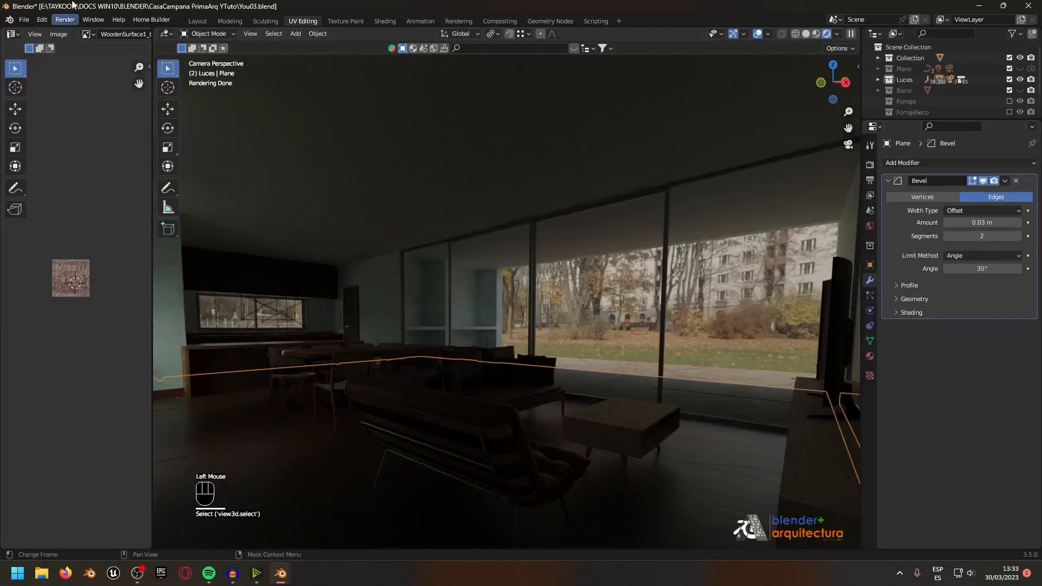
left_click(65, 19)
left_click(60, 19)
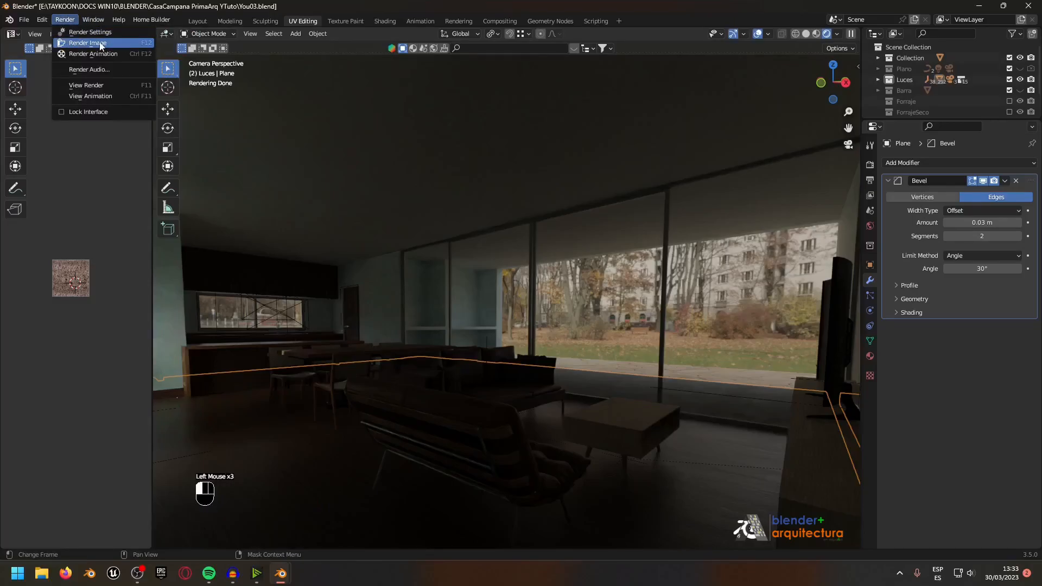
left_click(88, 43)
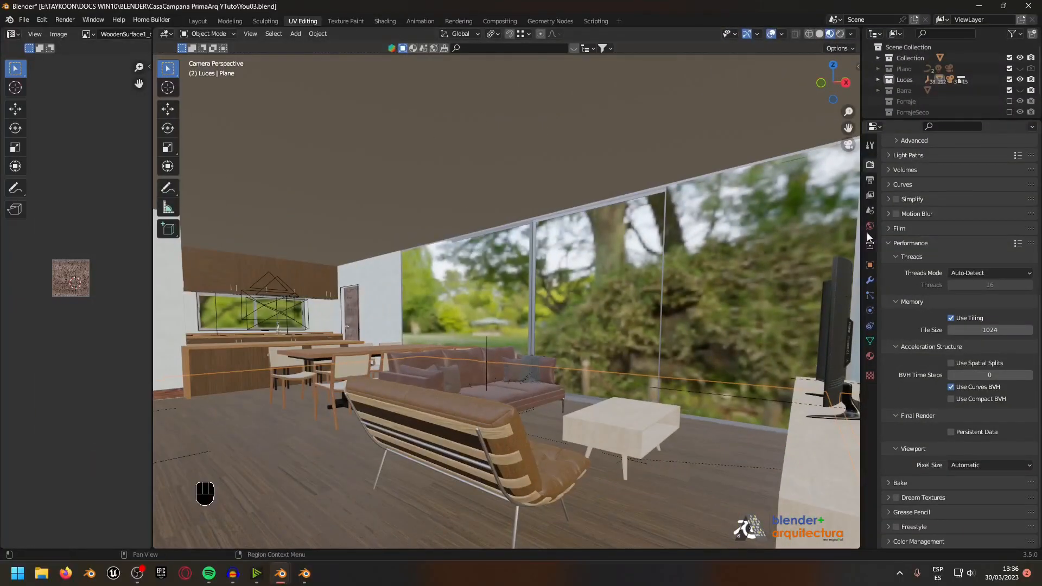
Step: Keep tiling enabled in the render performance memory settings and set the tile size to 512
left_click(870, 280)
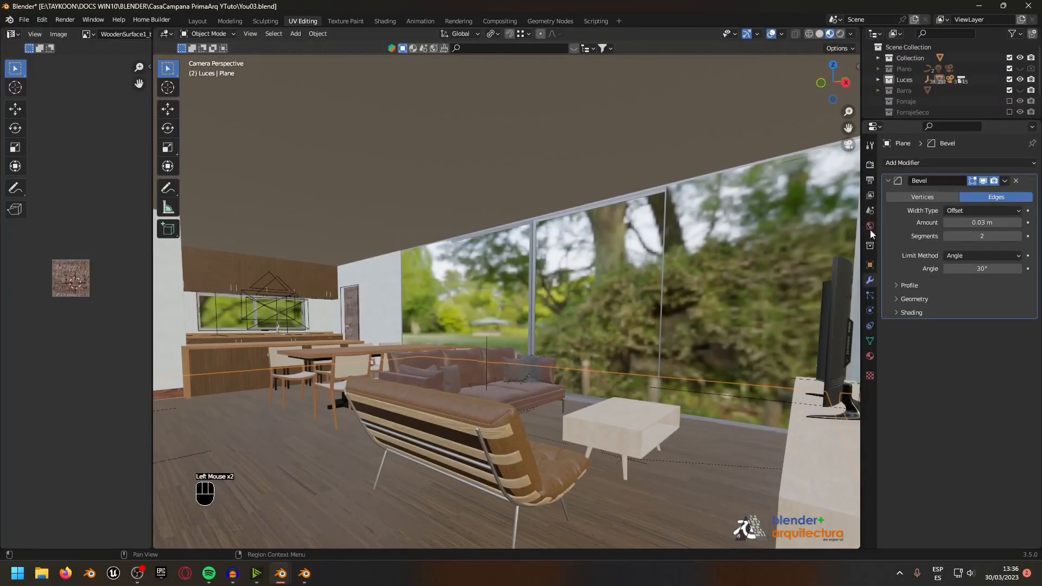
left_click(870, 184)
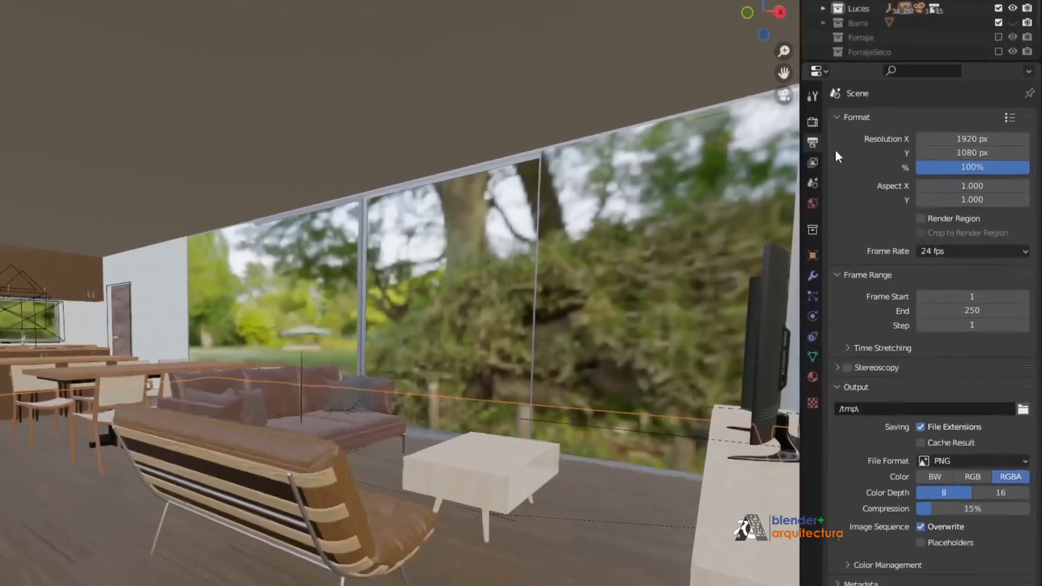
left_click(819, 126)
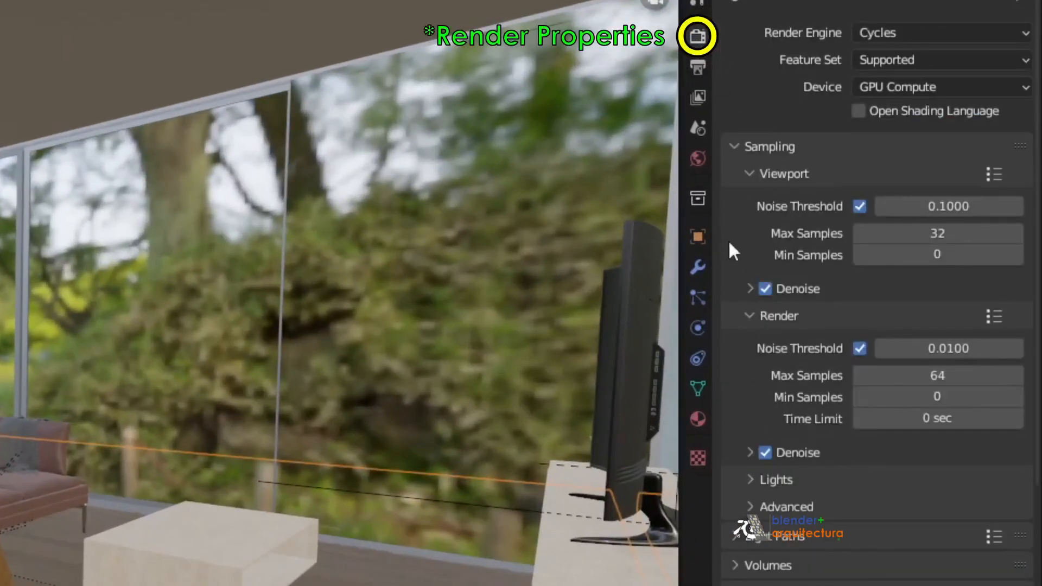
scroll(798, 440, "down", 10)
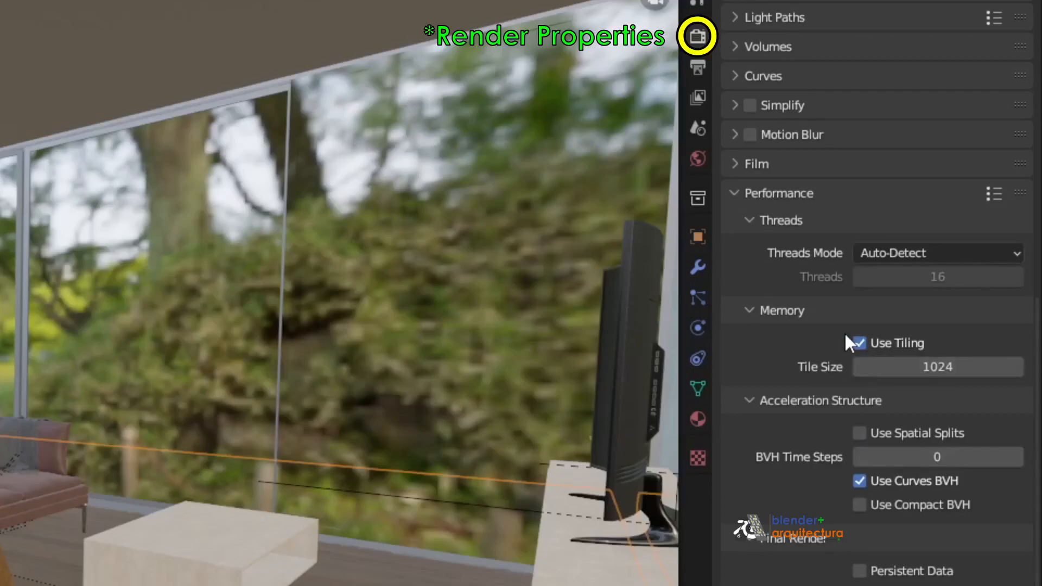
left_click(859, 343)
left_click(860, 343)
left_click(868, 367)
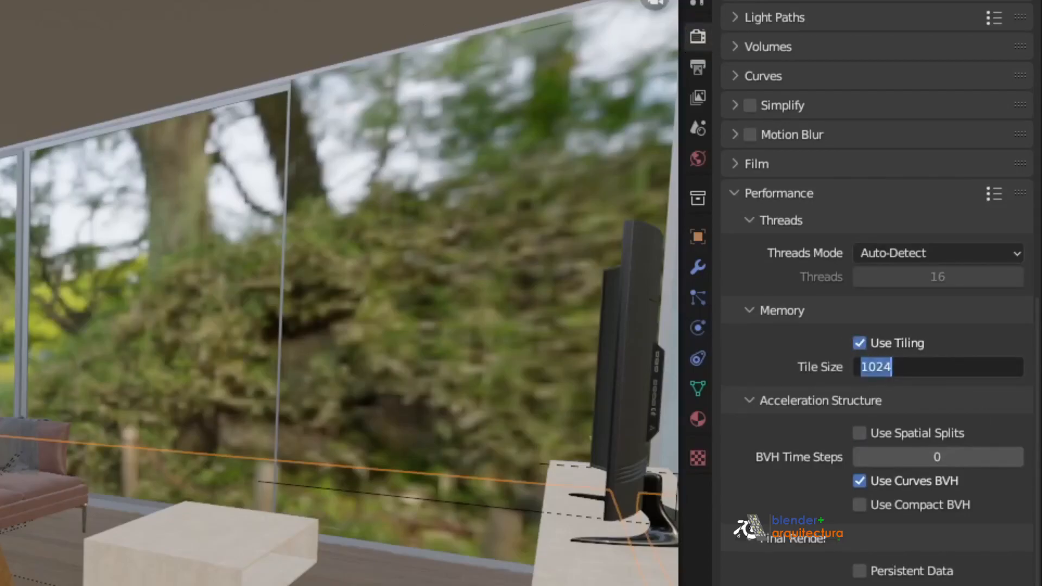
type("512")
key("Return")
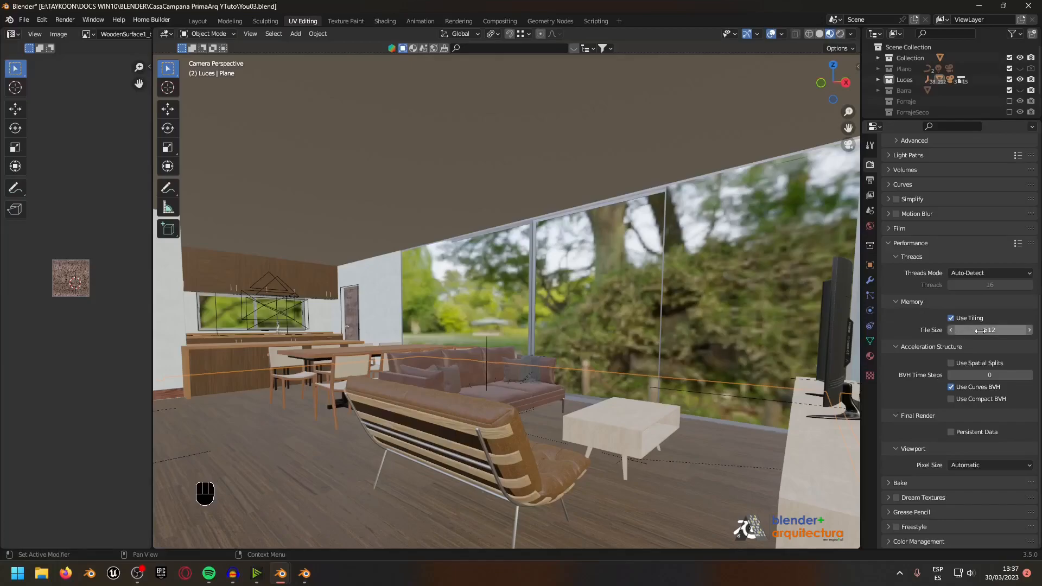
Step: Render a still image of the living area with the new tile size, then close the render result
scroll(906, 434, "down", 5)
scroll(906, 505, "down", 2)
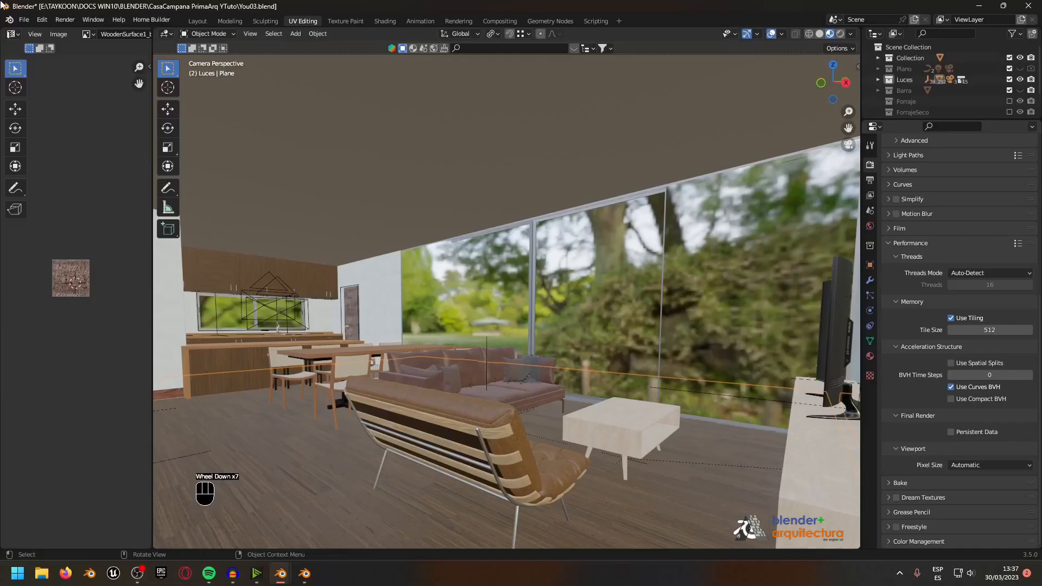
left_click(64, 20)
left_click(73, 43)
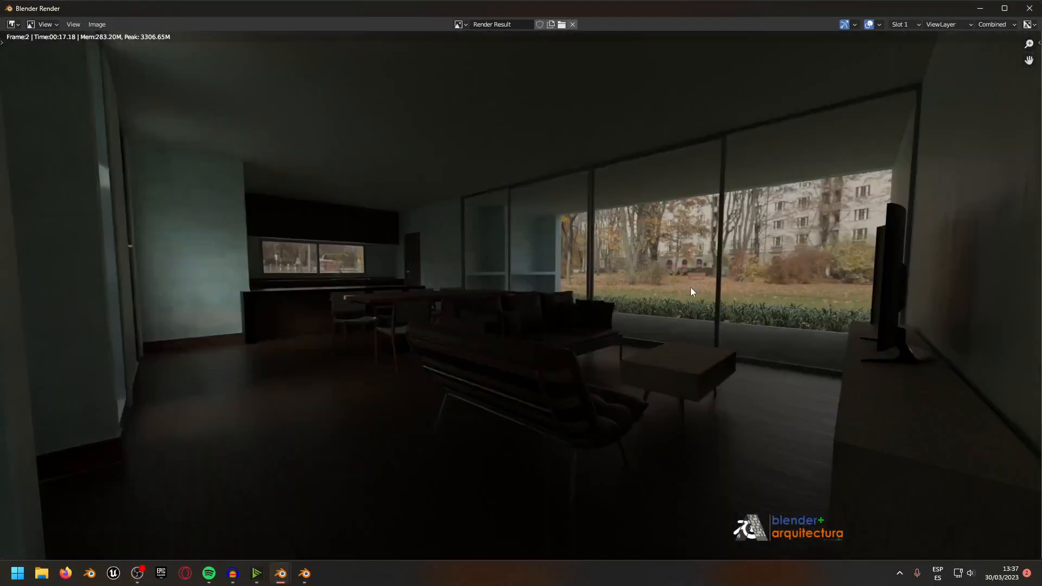
left_click(1029, 8)
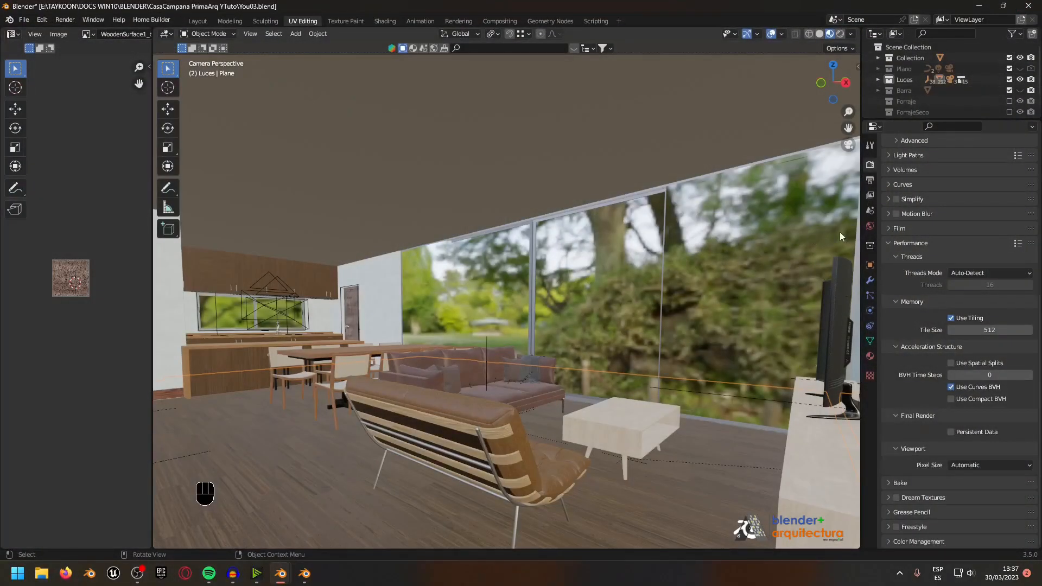
Step: Switch the viewport to rendered shading and turn off viewport denoising to examine the noise around the living room
scroll(897, 273, "up", 10)
double_click(891, 289)
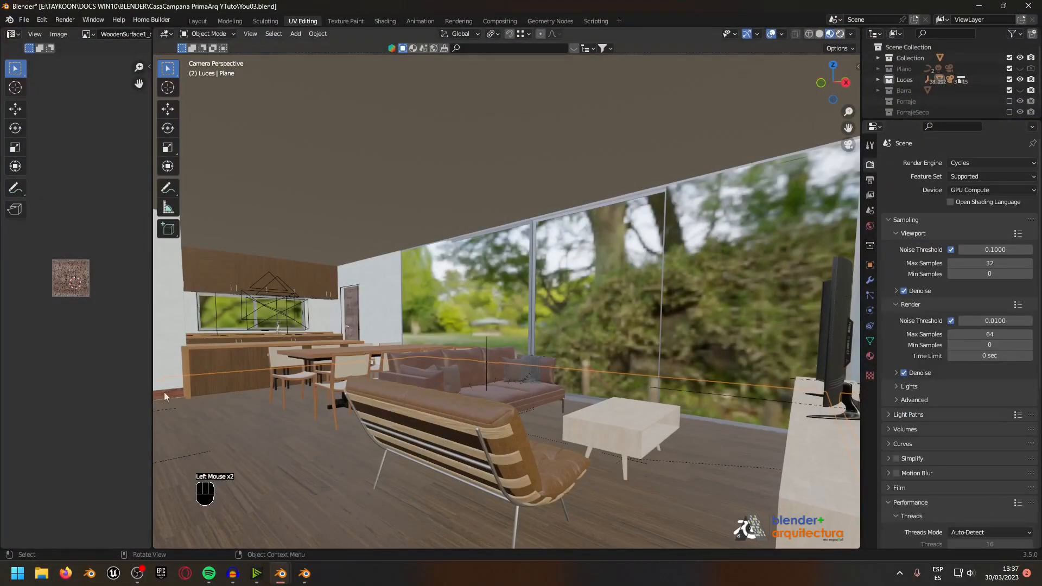
key("z")
left_click(169, 343)
left_click(904, 291)
middle_click_drag(336, 417, 398, 418)
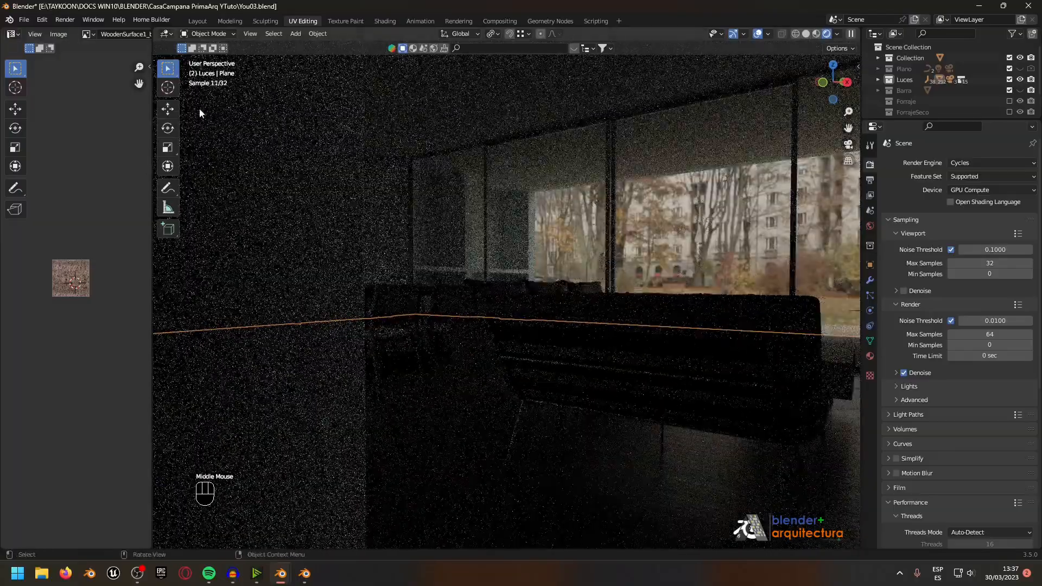
middle_click_drag(521, 293, 503, 343)
scroll(483, 304, "up", 1)
scroll(496, 314, "down", 1)
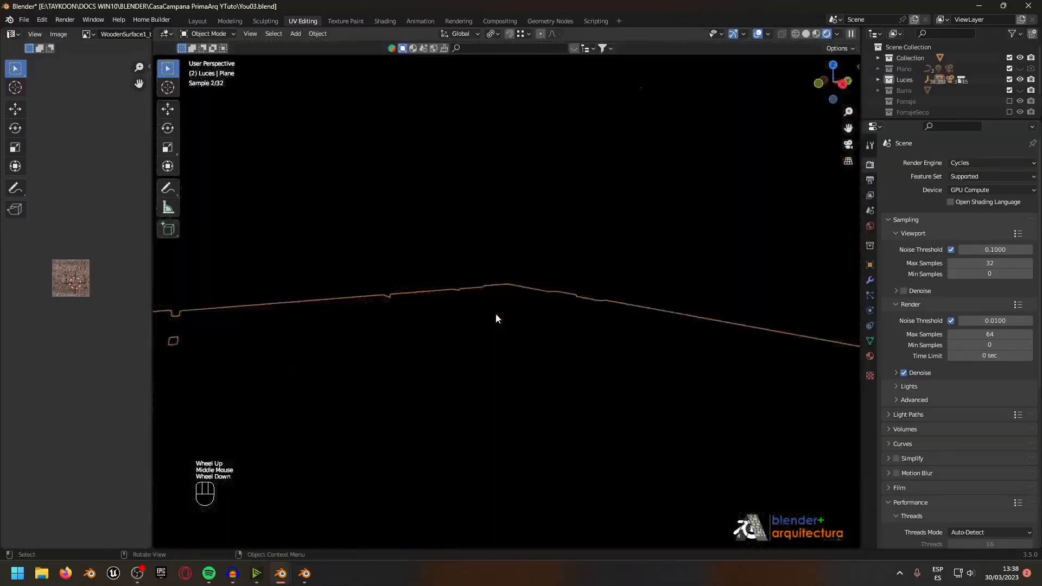
middle_click_drag(617, 327, 654, 327)
scroll(639, 325, "up", 1)
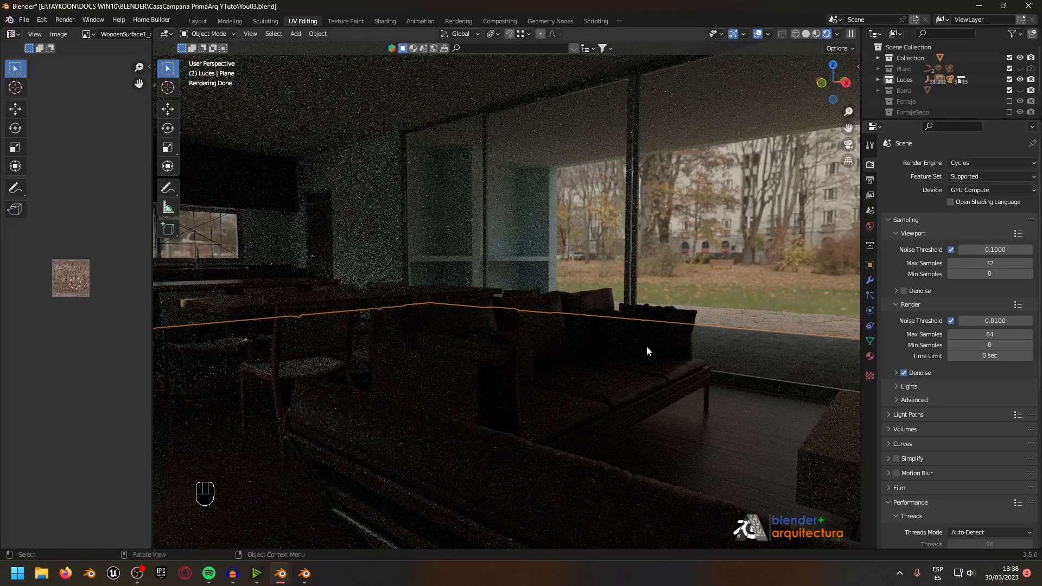
Step: Turn viewport denoising back on with 1024 viewport max samples, and hide the viewport overlays
left_click(896, 291)
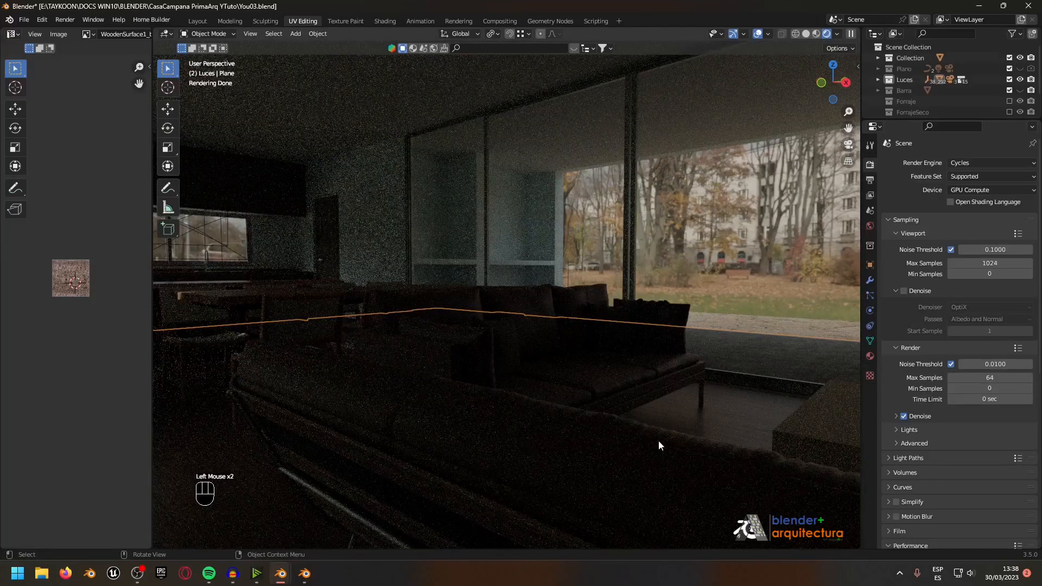
left_click(904, 291)
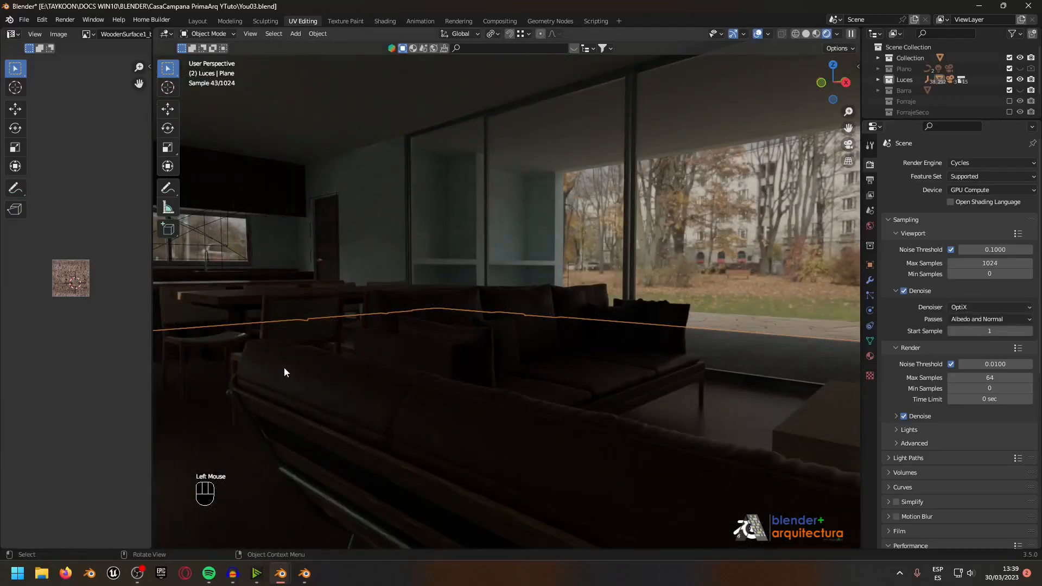
left_click(688, 298)
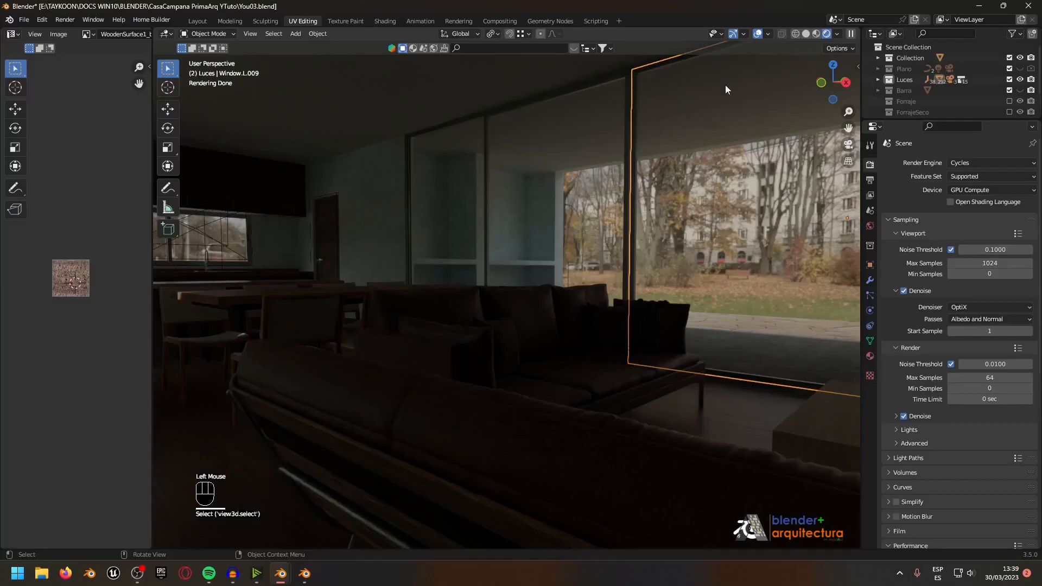
left_click(758, 33)
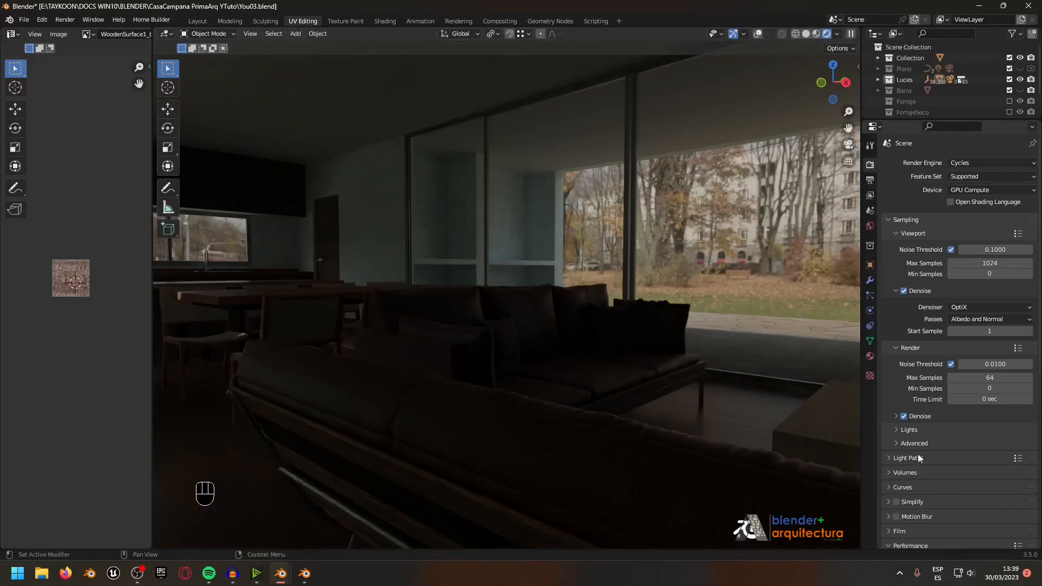
Step: Try OpenImageDenoise as the viewport denoiser and examine the sofas under it
left_click(988, 307)
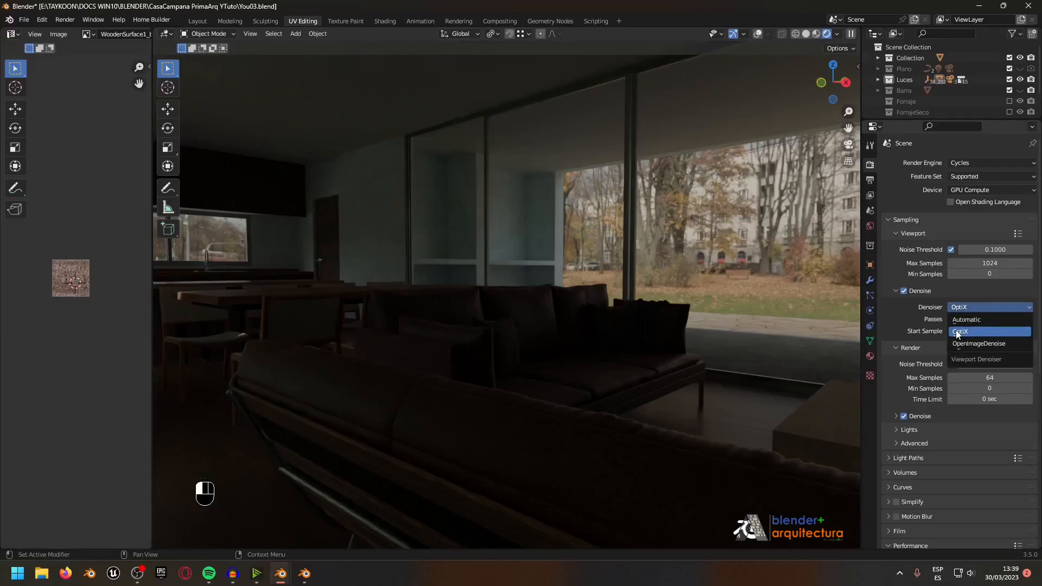
left_click(965, 346)
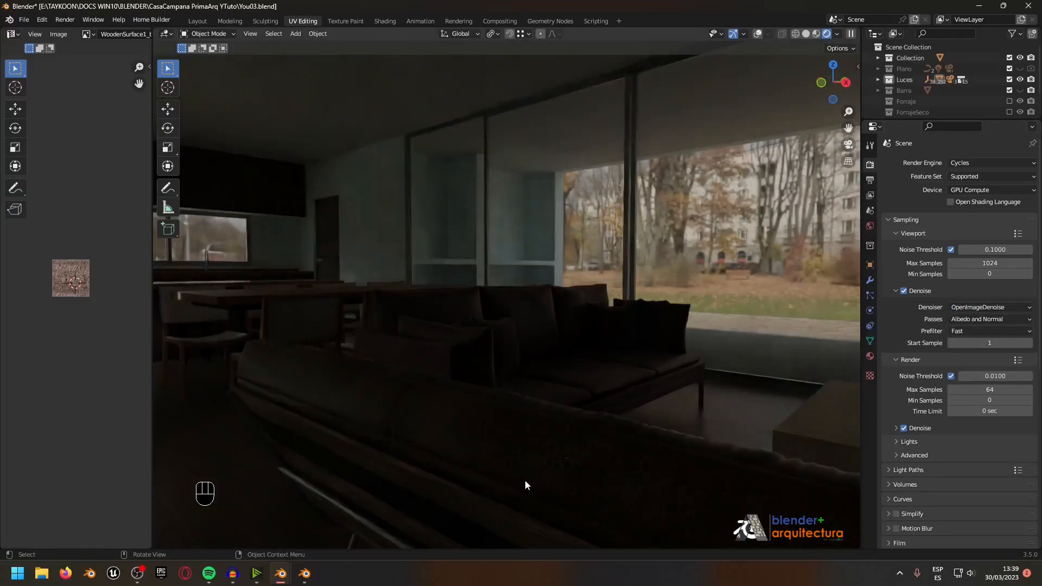
middle_click_drag(554, 491, 821, 445)
Step: Set the viewport max samples to 32
left_click(966, 264)
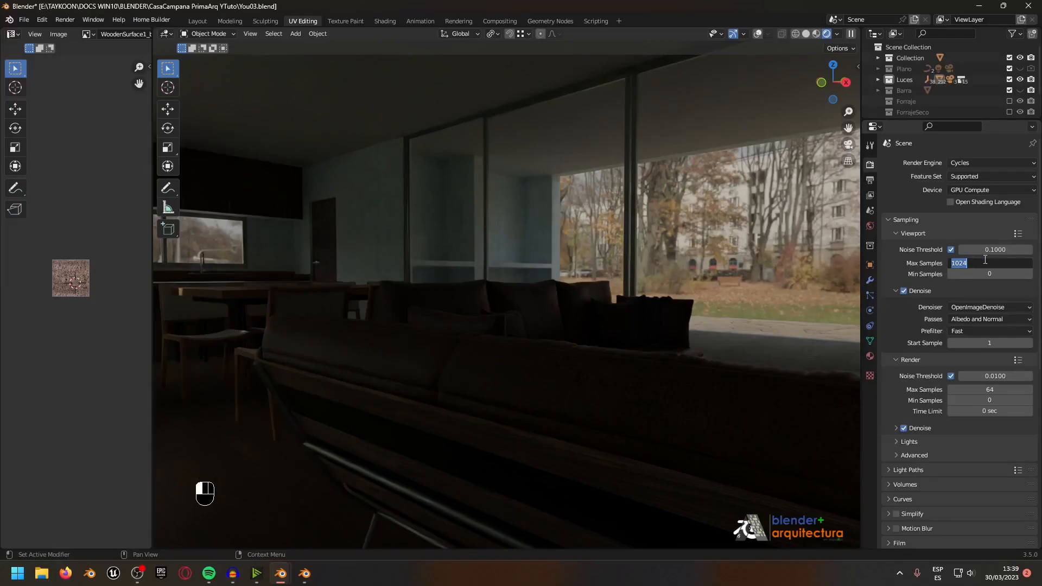
type("32")
left_click(989, 243)
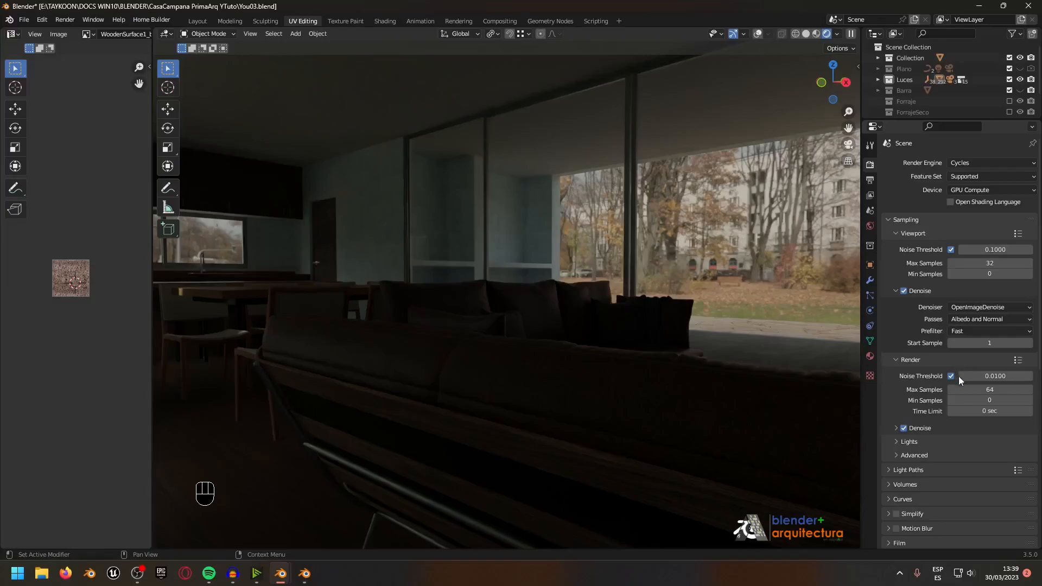
Step: Expand the final render's denoise settings and review the available denoisers without changing the sample count
left_click(951, 391)
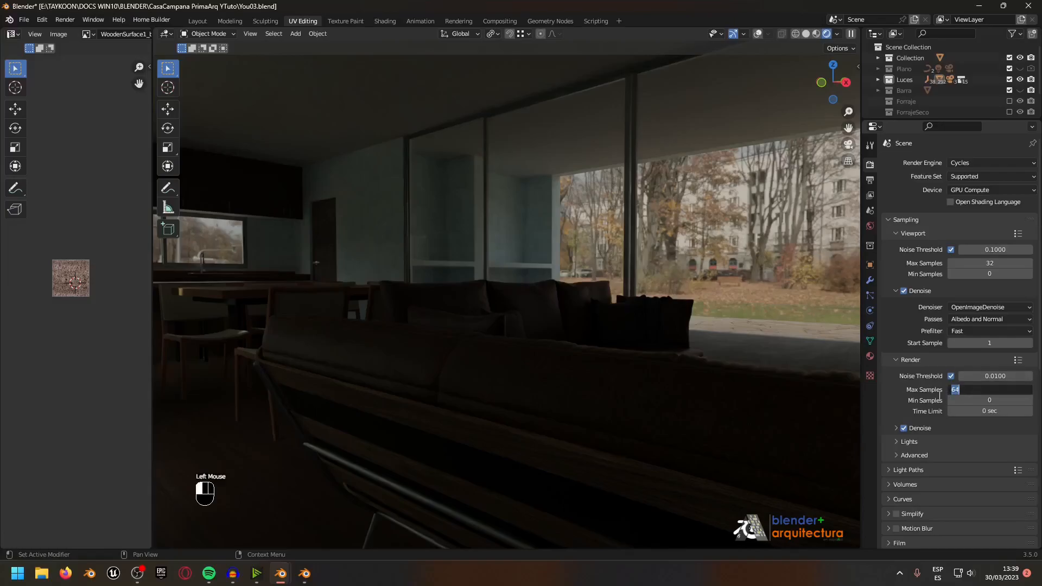
left_click(906, 372)
left_click(896, 360)
left_click(895, 360)
left_click(896, 428)
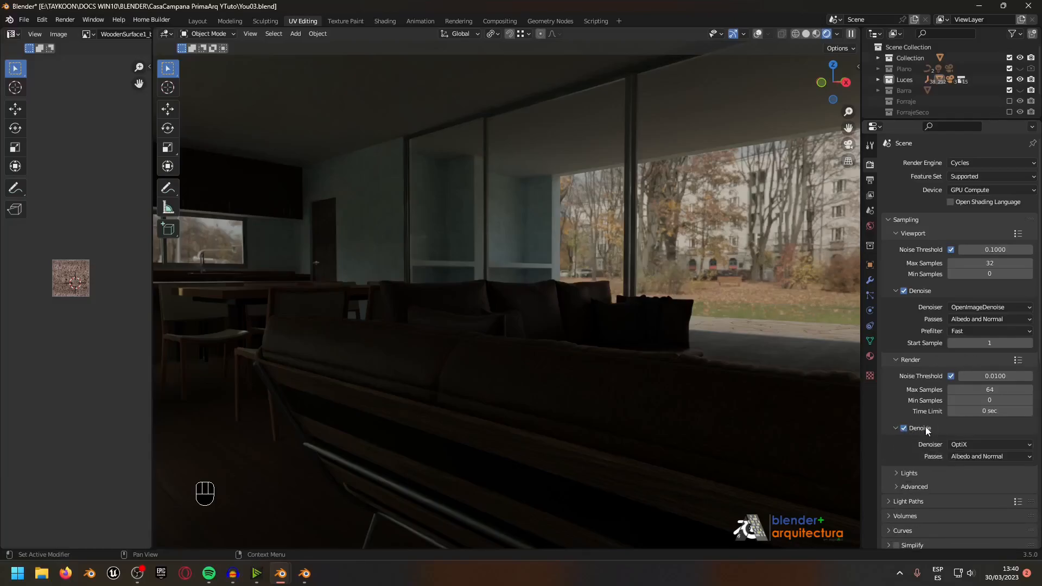
left_click(978, 444)
left_click(983, 444)
left_click(986, 445)
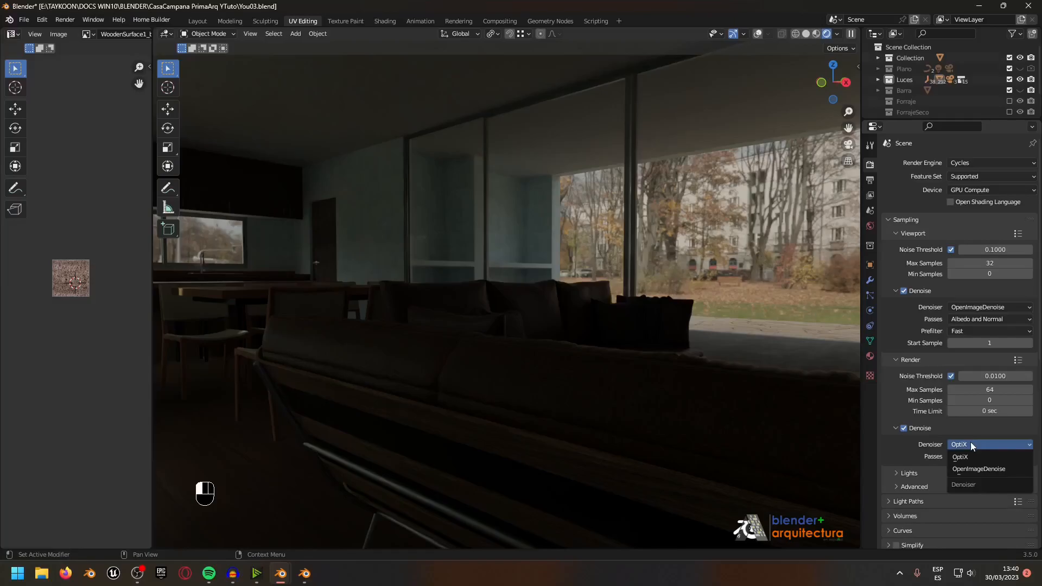
left_click(971, 442)
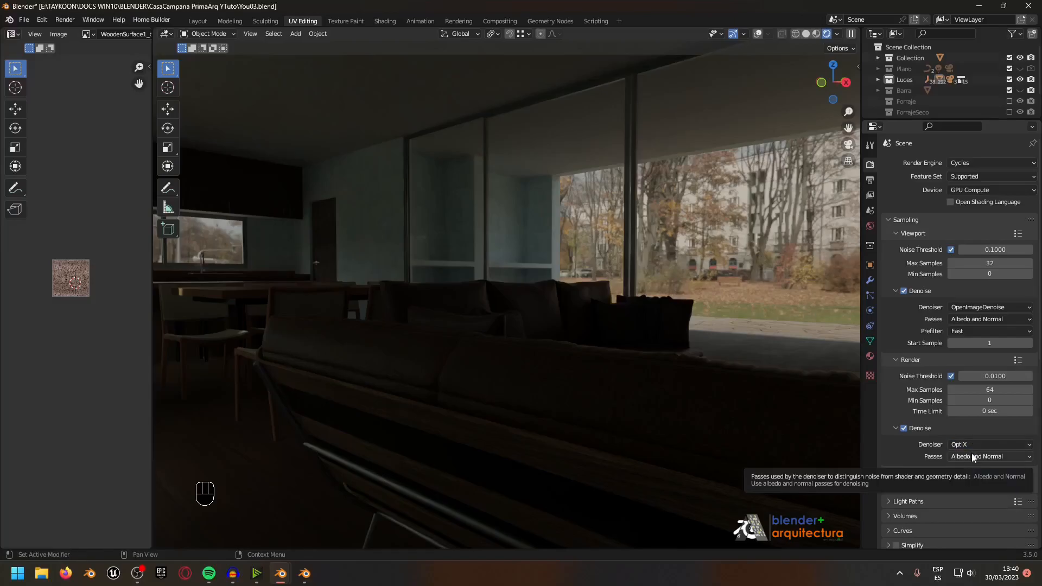
Step: Set the viewport denoiser to OptiX and keep OptiX for the final render
left_click(971, 308)
left_click(966, 333)
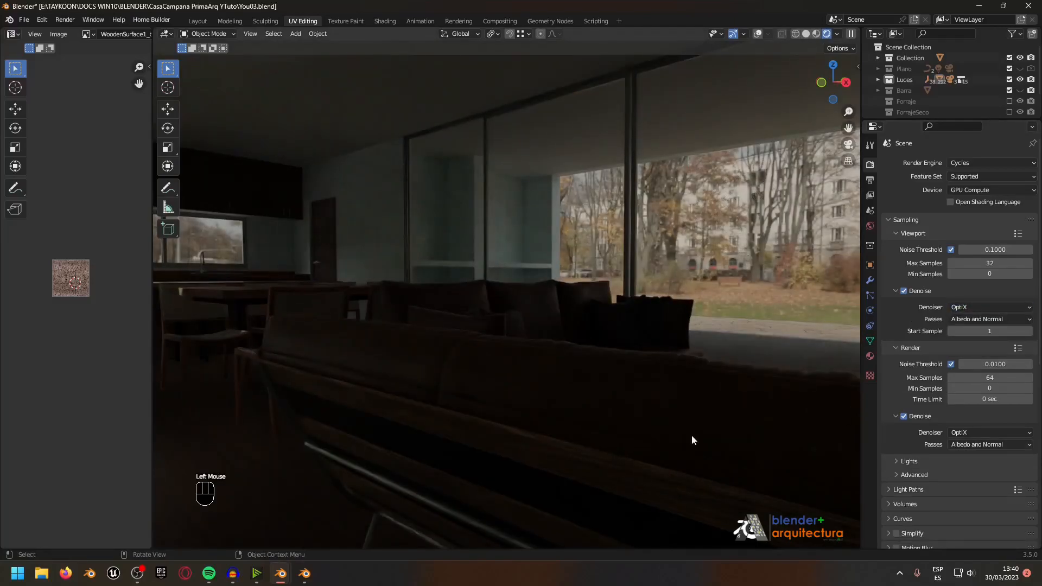
left_click(982, 432)
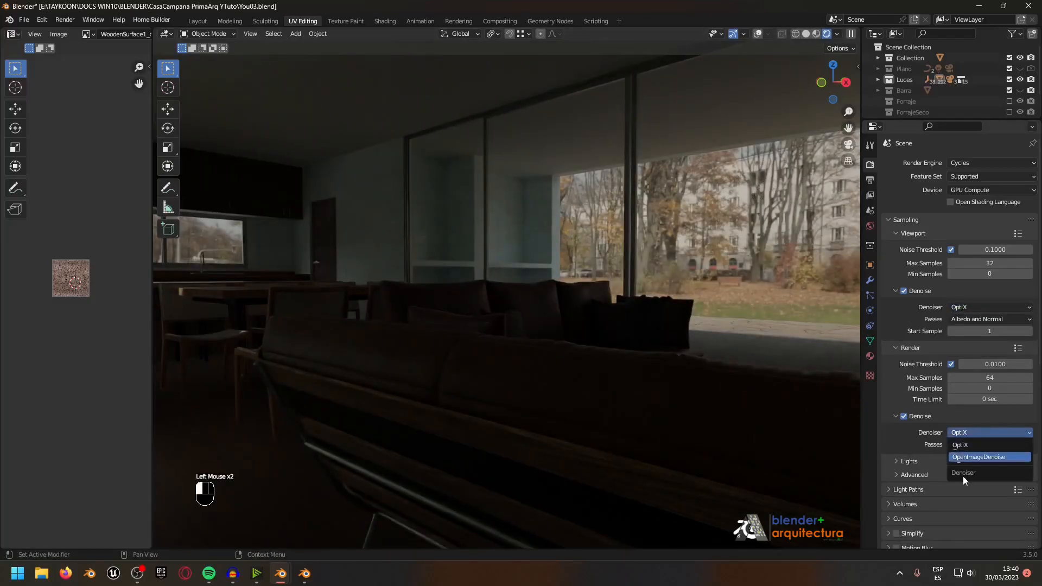
left_click(989, 445)
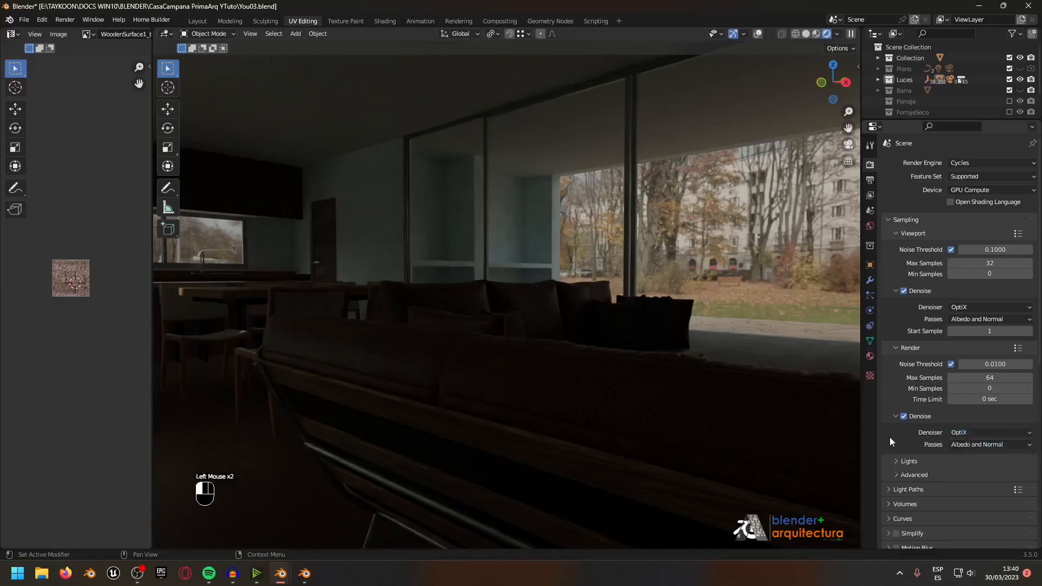
Step: Try CPU as the render device with OpenImageDenoise as the viewport denoiser
left_click(987, 191)
left_click(967, 190)
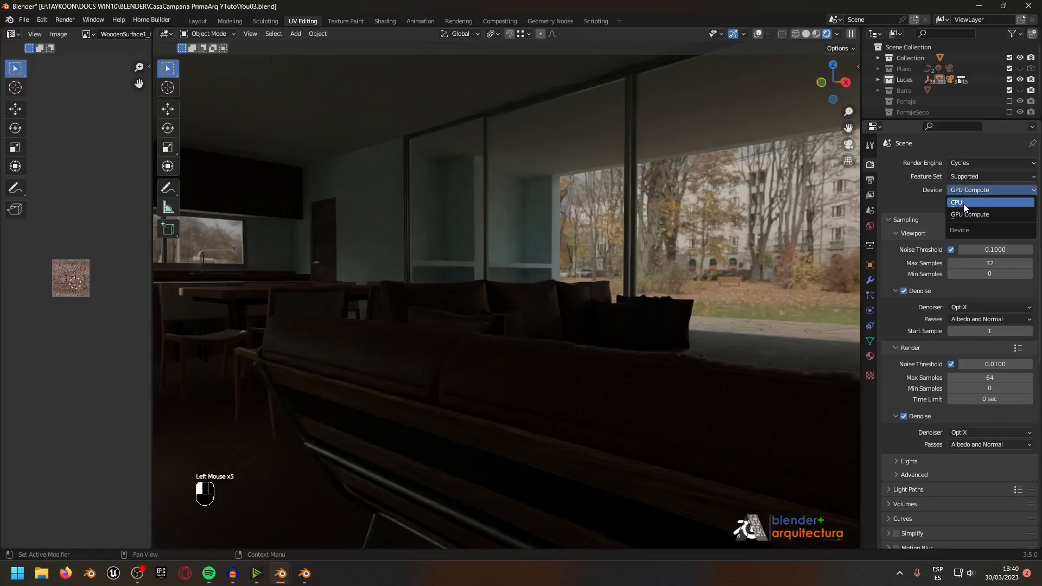
left_click(964, 207)
left_click(984, 307)
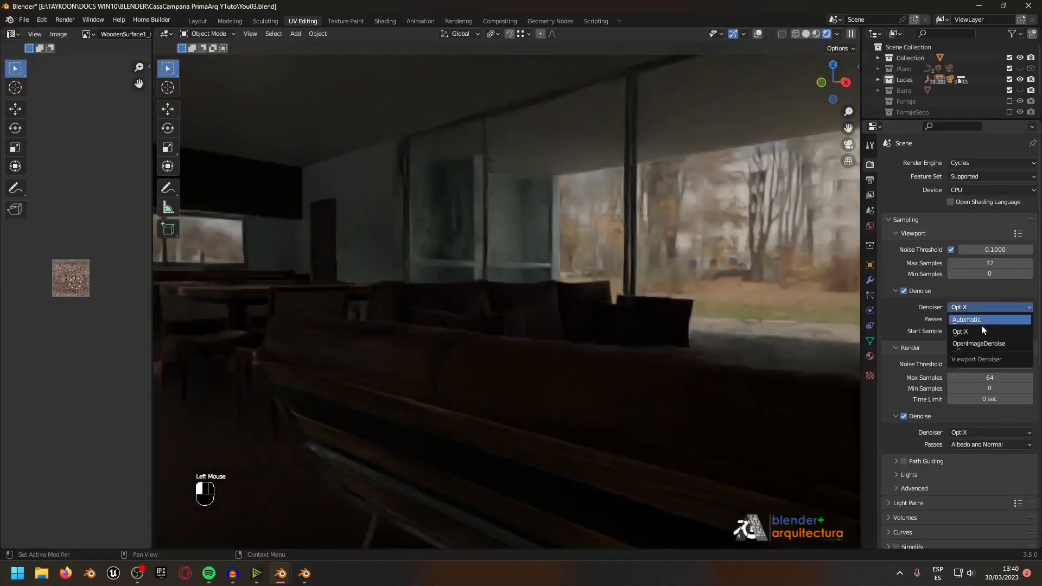
left_click(976, 343)
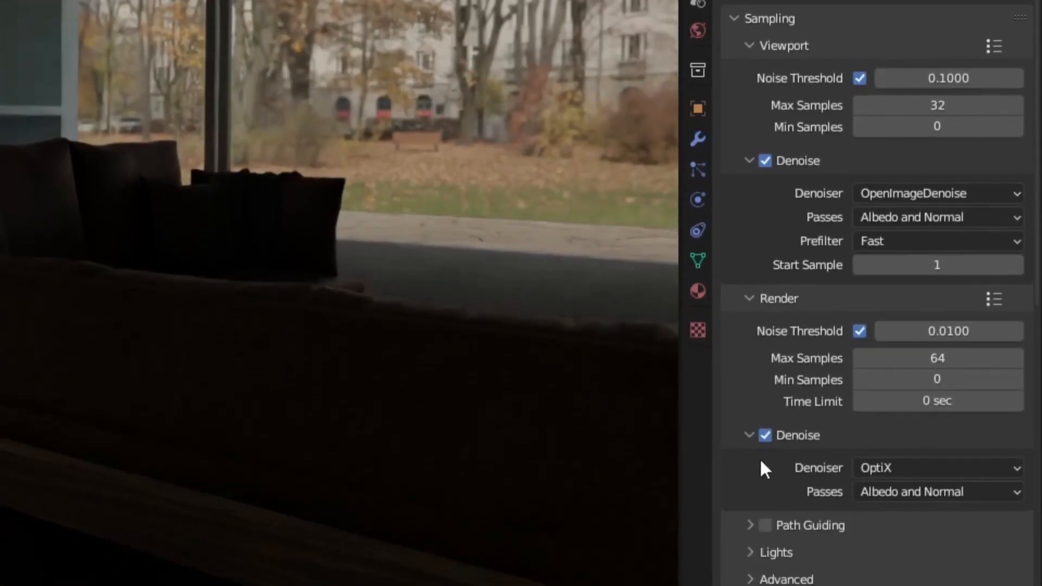
left_click(748, 434)
left_click(748, 435)
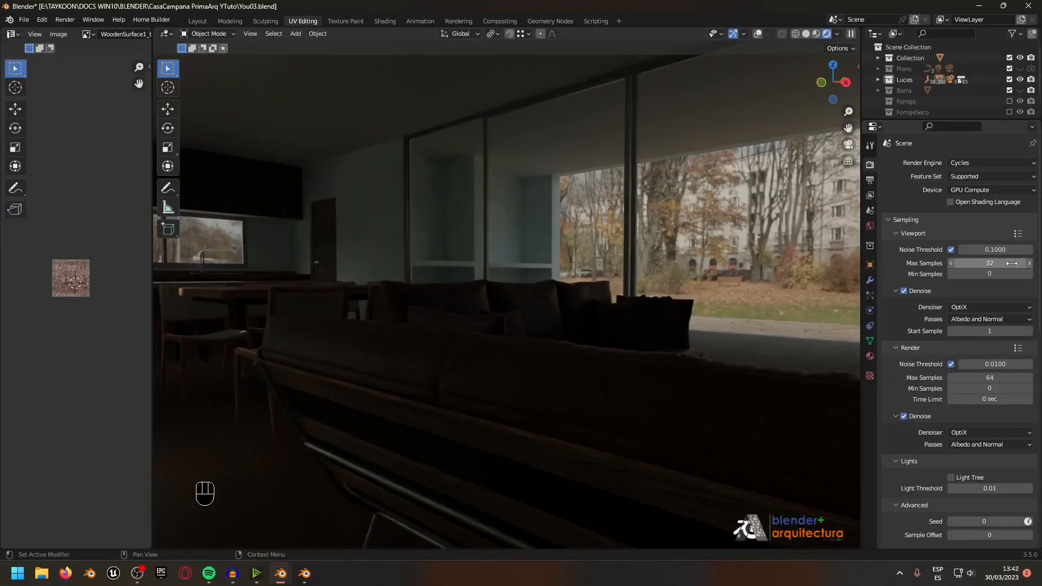
Step: Set the final render's max samples to 128
left_click(985, 378)
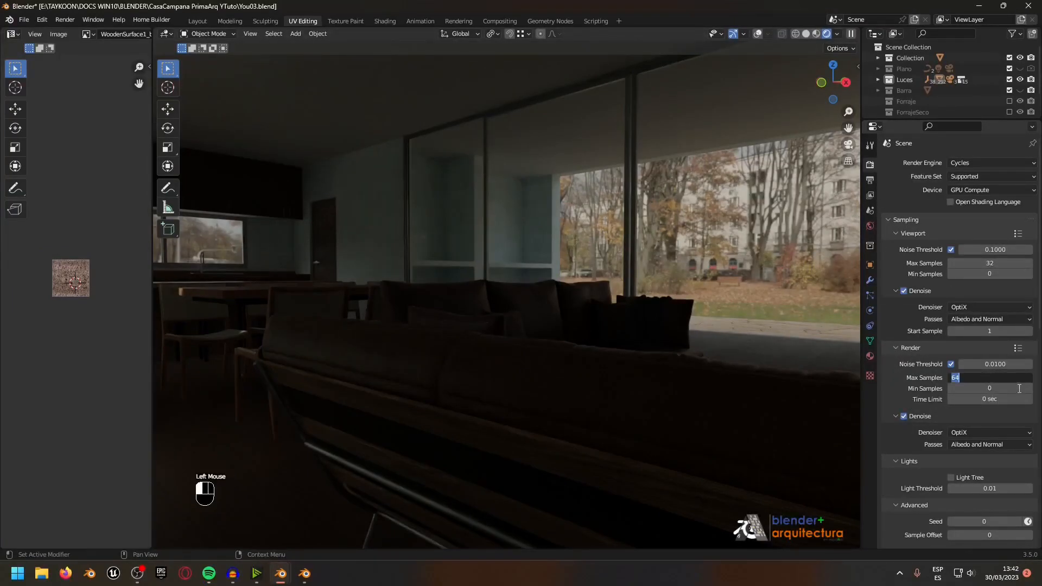
type("128")
key("Return")
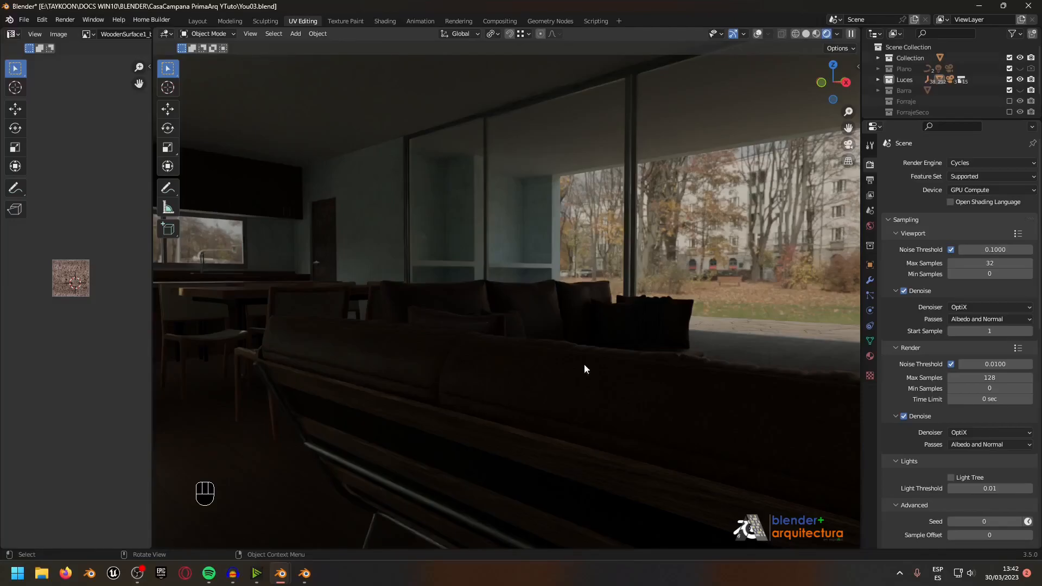
Step: Collapse the final render's Denoise, Lights and Advanced settings and set the render device to CPU
left_click(977, 432)
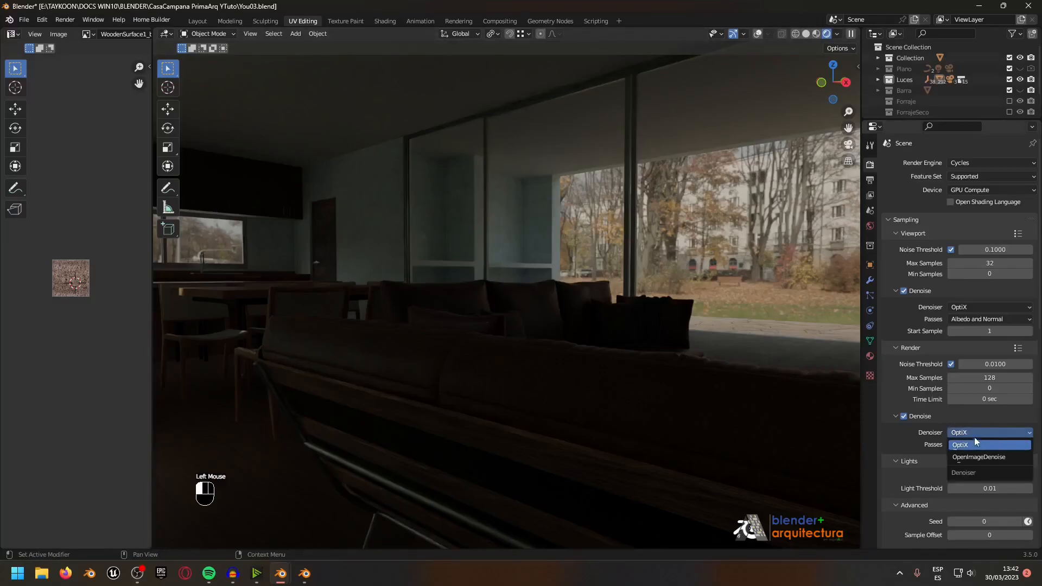
left_click(891, 416)
left_click(893, 428)
left_click(894, 443)
left_click(971, 191)
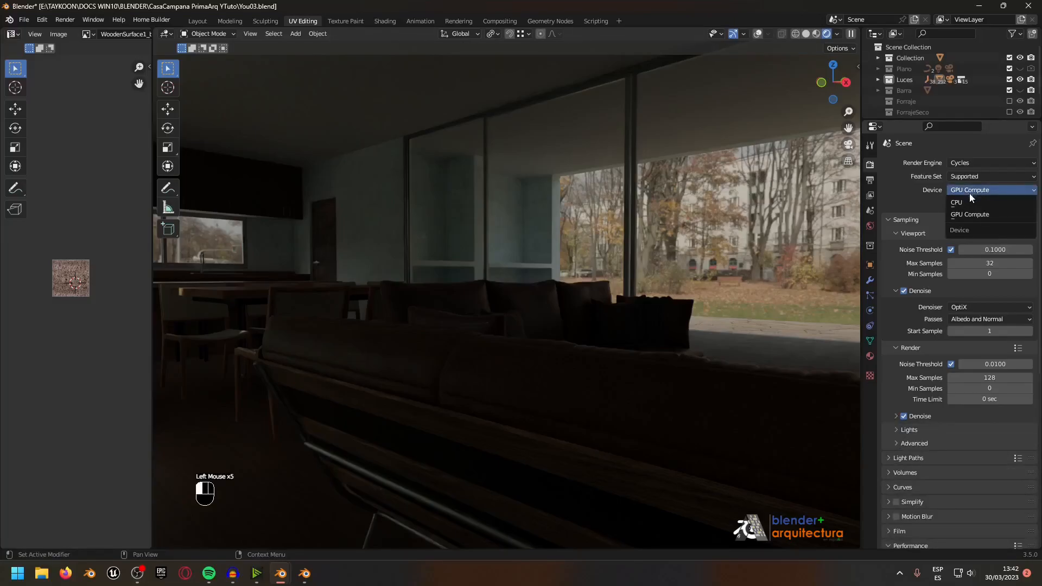
left_click(969, 201)
Step: Set the render's memory tile size to 32 with tiling enabled
scroll(891, 490, "down", 4)
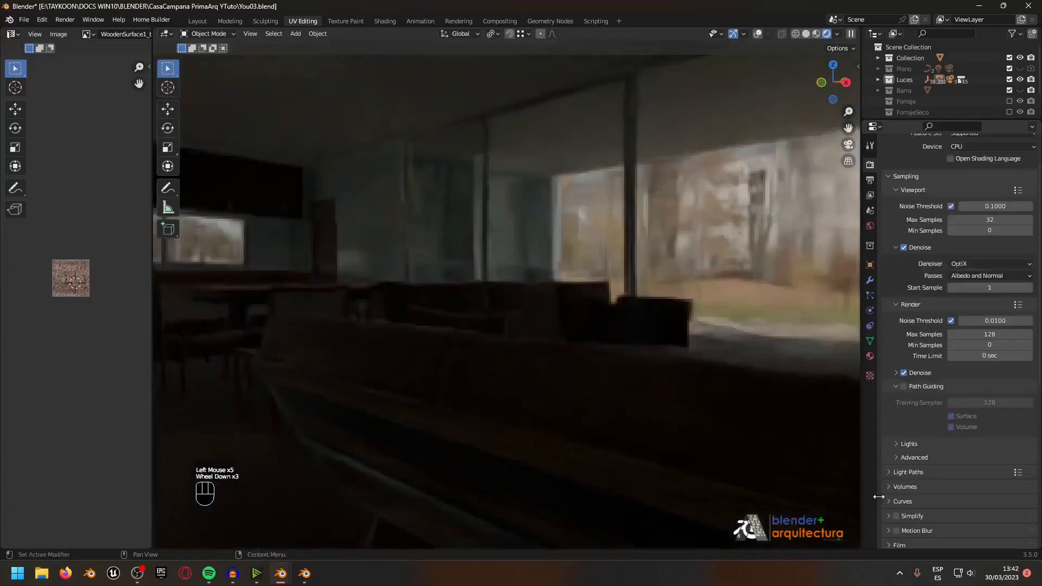
scroll(890, 489, "down", 3)
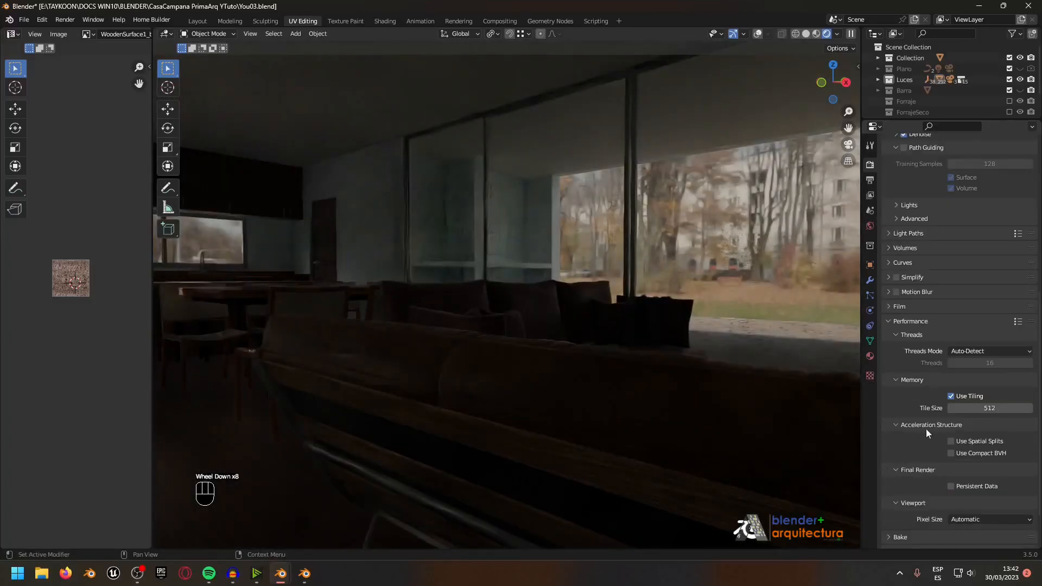
left_click(978, 408)
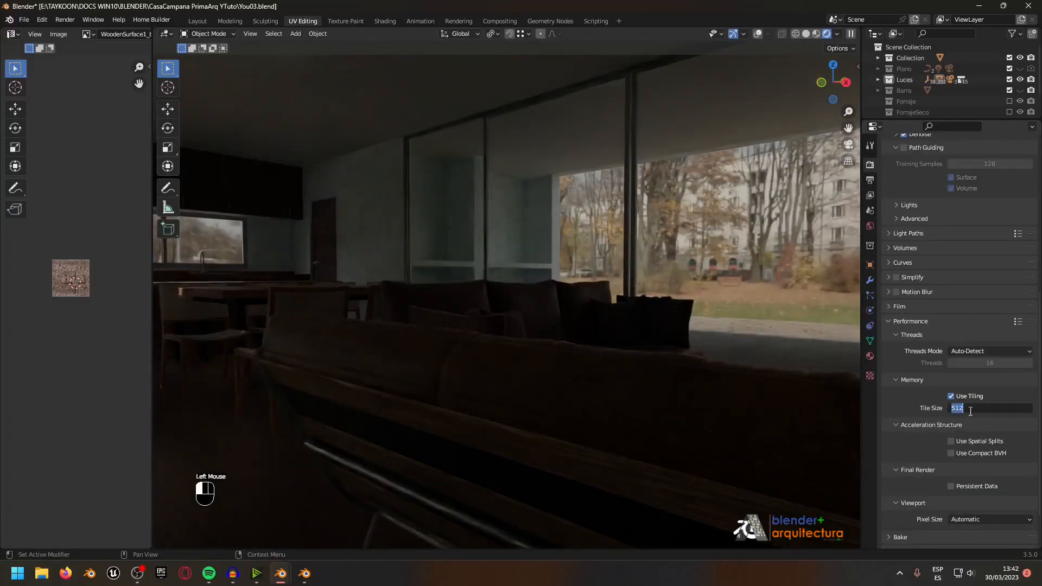
type("32")
key("Return")
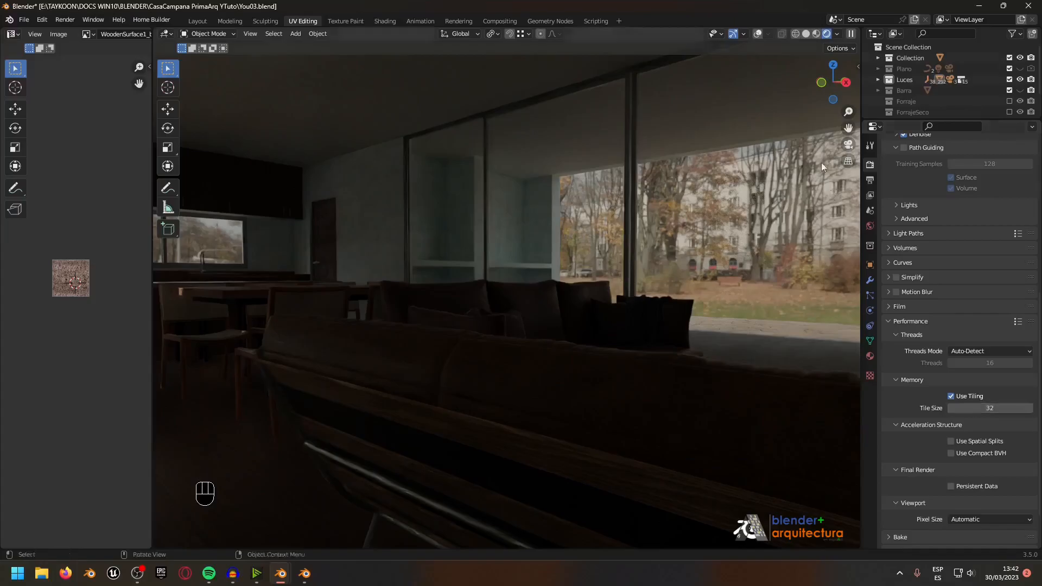
Step: Render the current camera's image and return to the main Blender window
left_click(67, 20)
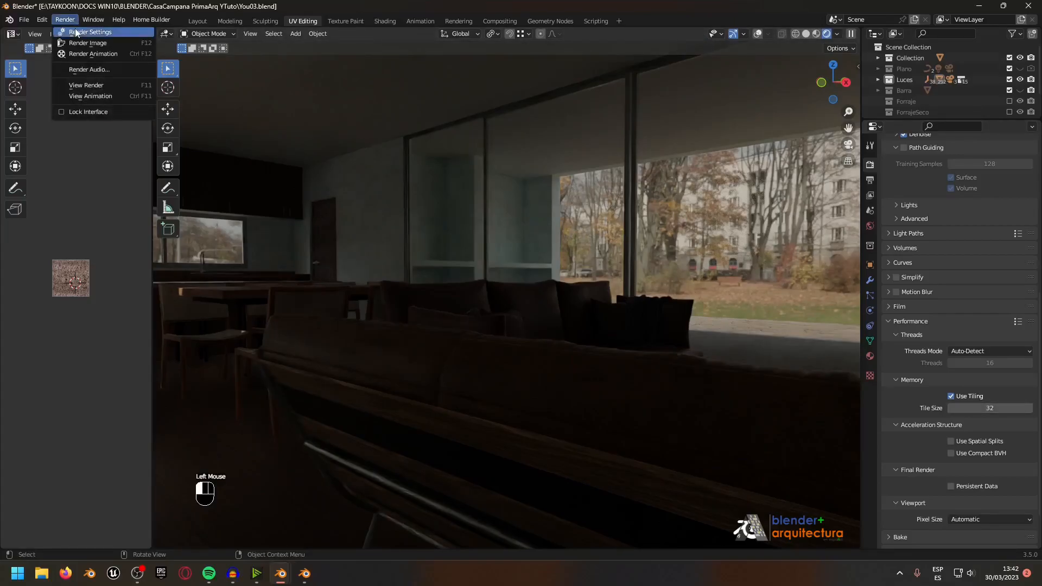
left_click(82, 43)
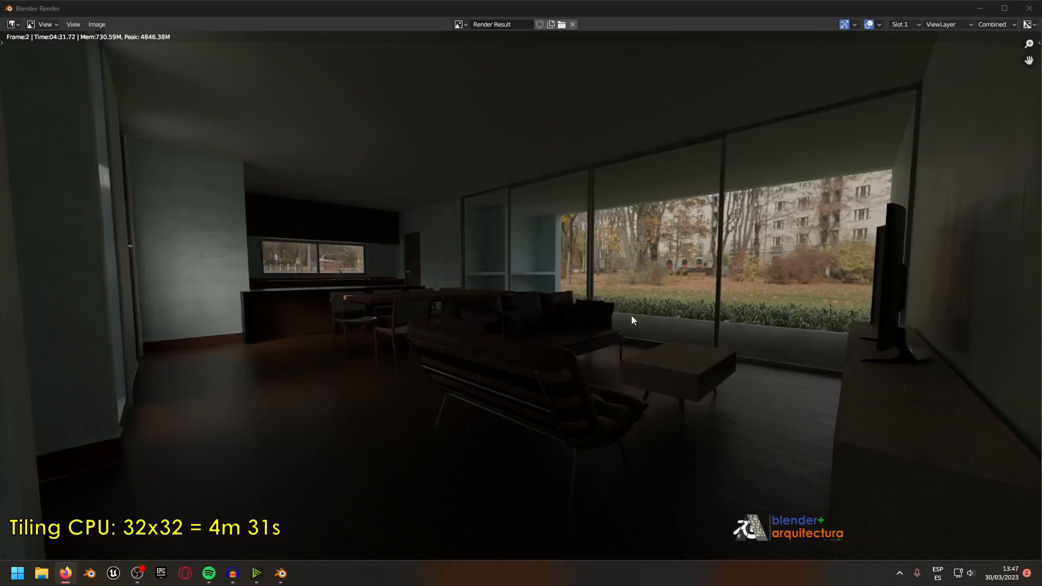
left_click(280, 574)
left_click(282, 516)
Step: Set the memory tile size to 1024 in the performance settings
scroll(470, 257, "up", 2)
scroll(471, 256, "down", 4)
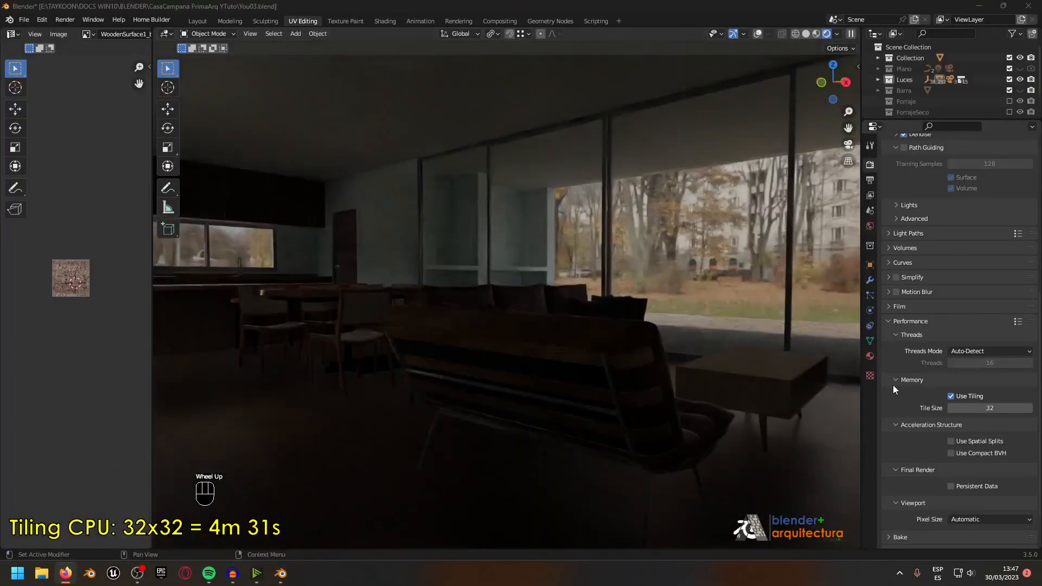
scroll(972, 348, "down", 2)
left_click(982, 354)
type("1024")
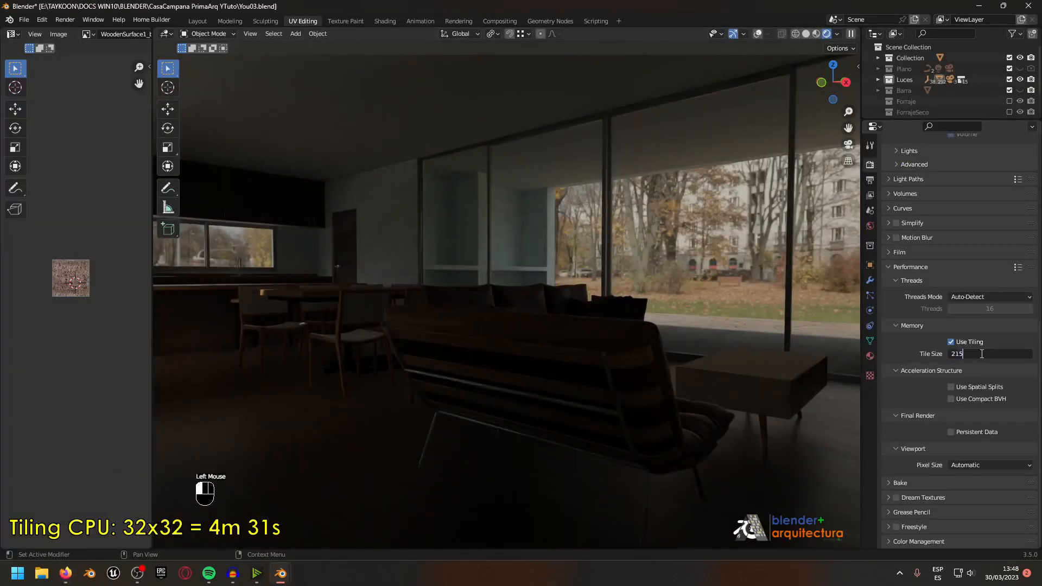
key("Return")
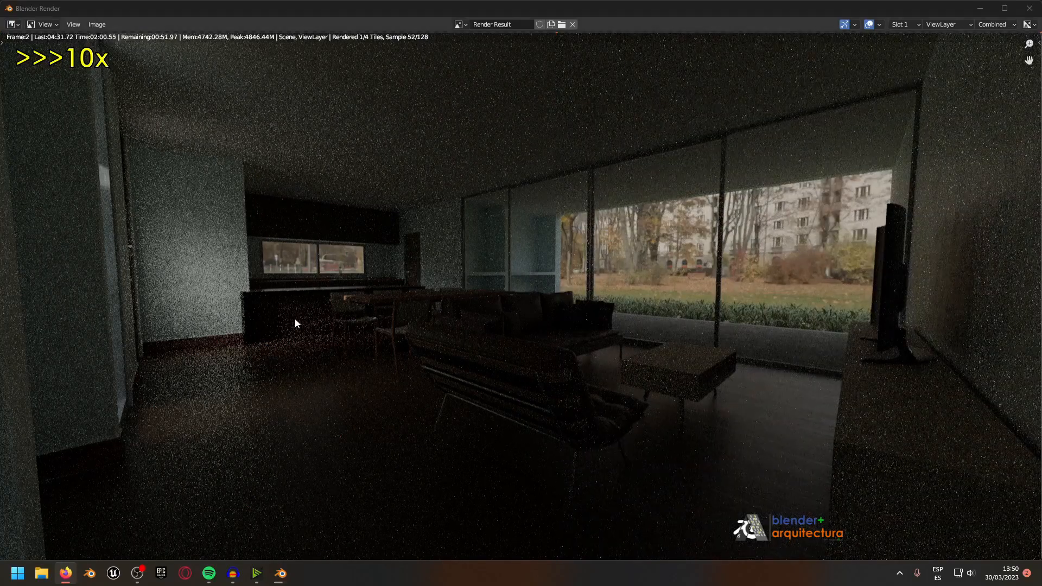
Step: Look over the whole living-room render and close the render window
left_click(234, 574)
scroll(519, 282, "down", 1)
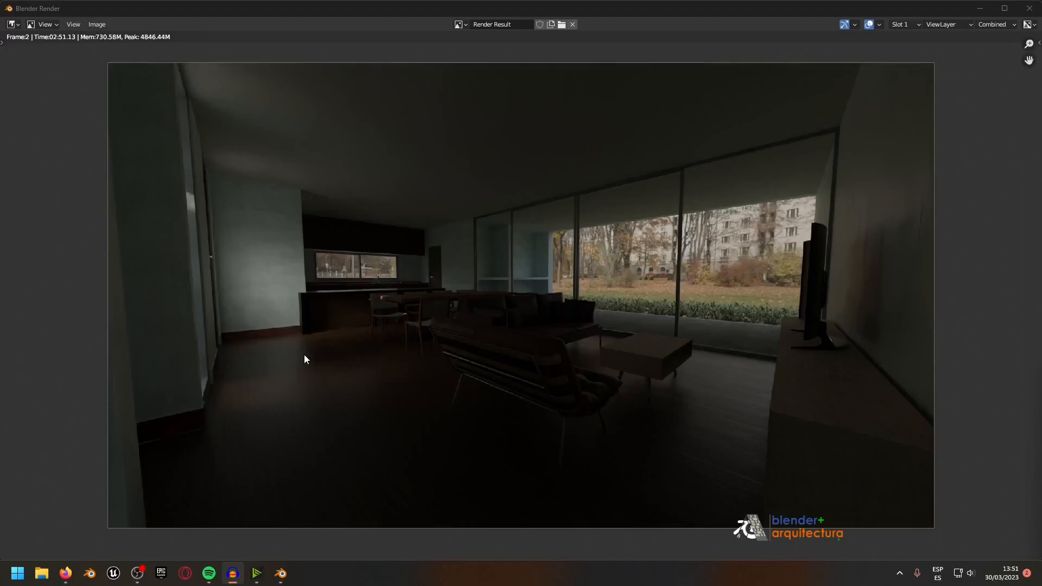
left_click(1031, 8)
Step: Expand the Simplify settings in the render properties and enable Simplify
scroll(884, 443, "down", 3)
left_click(875, 443)
scroll(882, 437, "down", 3)
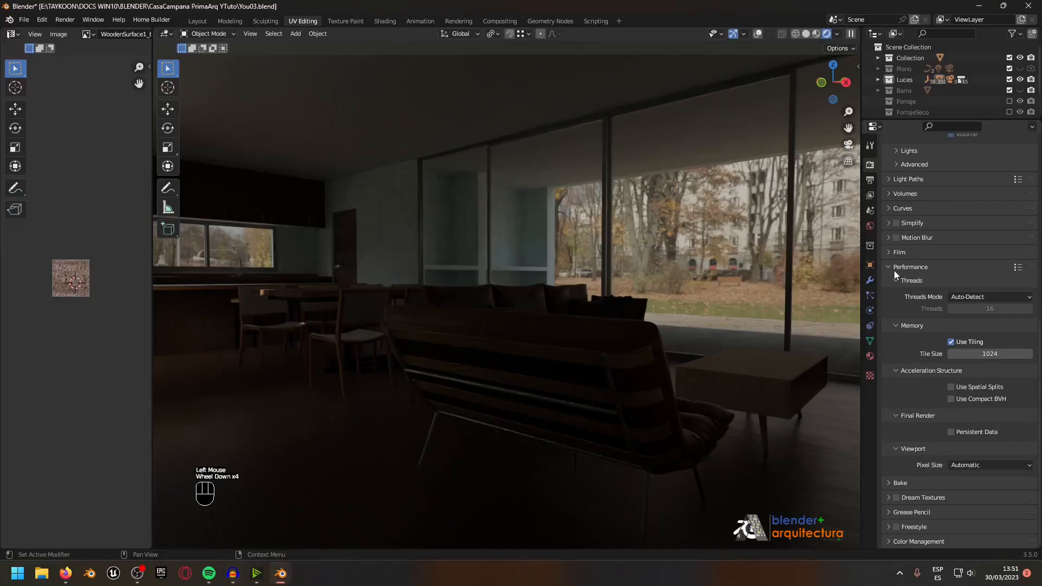
scroll(883, 488, "up", 2)
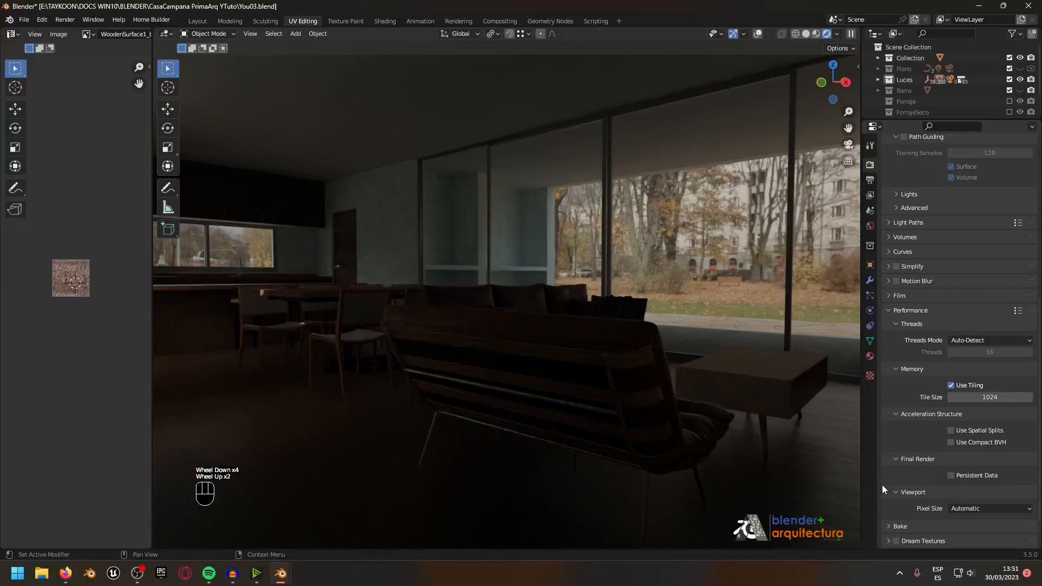
left_click(888, 267)
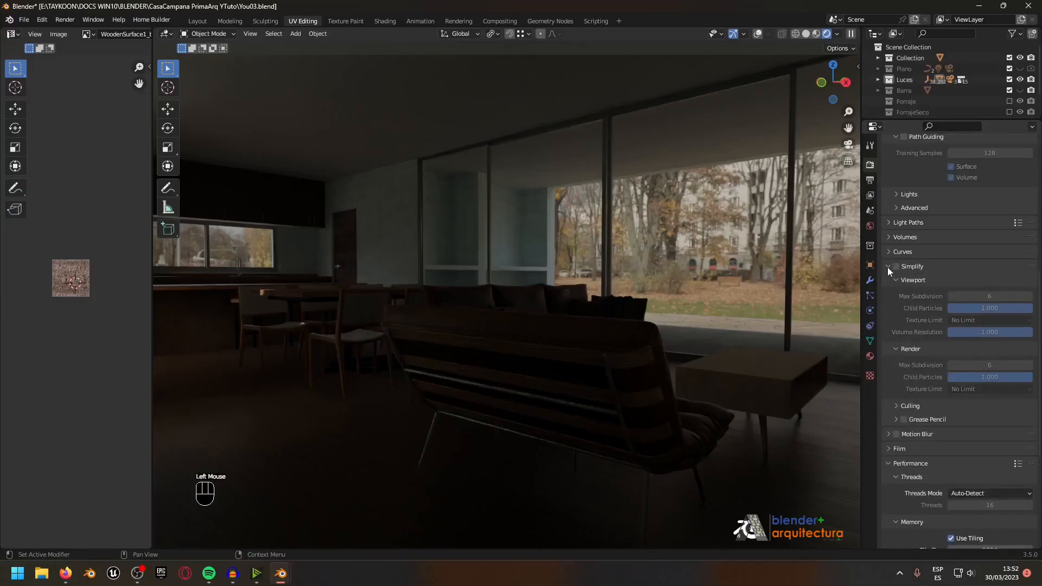
left_click(896, 267)
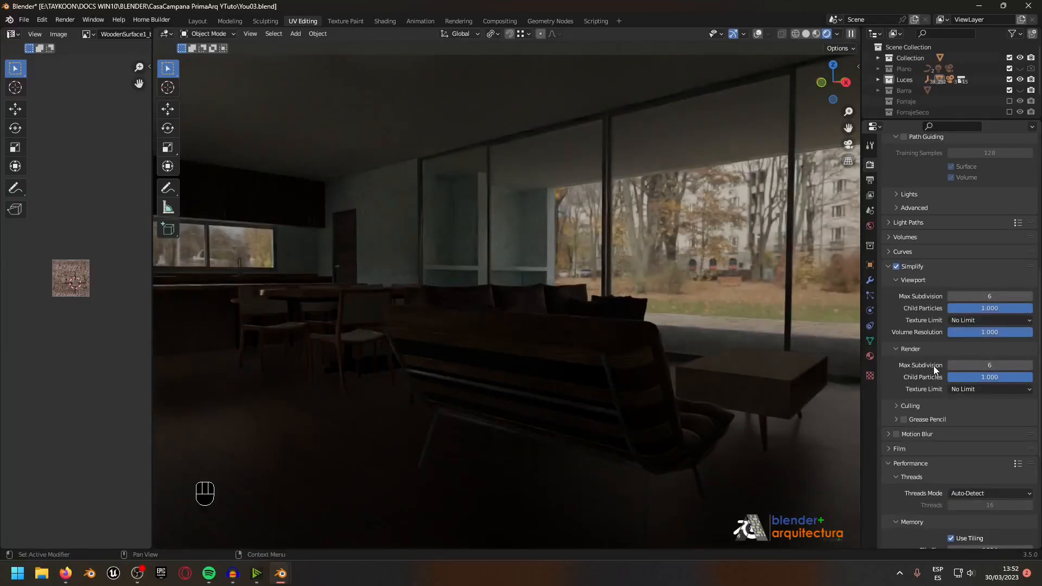
Step: Limit the texture size to 128 for both the final render and the viewport
left_click(987, 390)
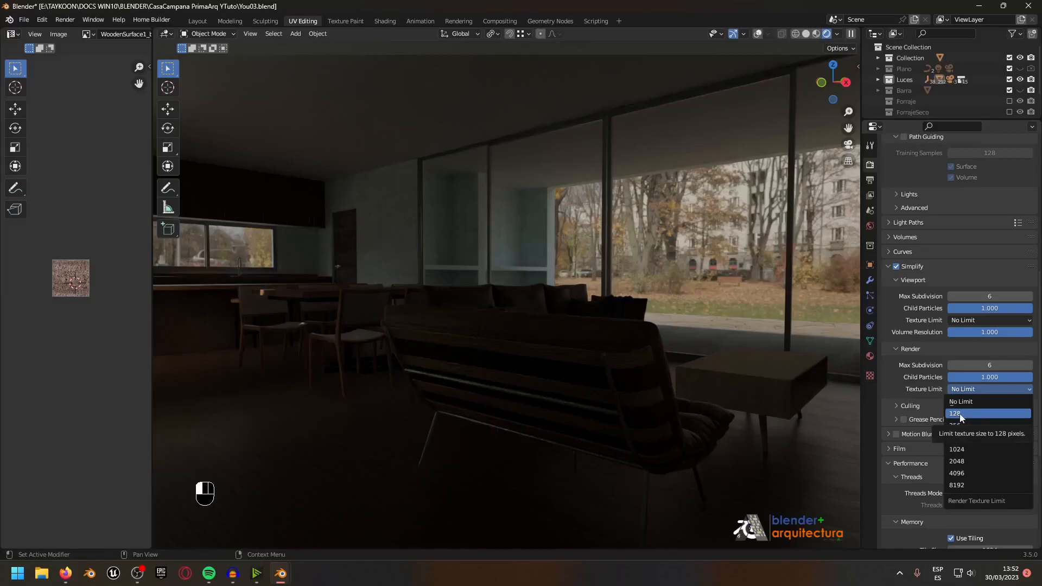
left_click(972, 320)
left_click(955, 346)
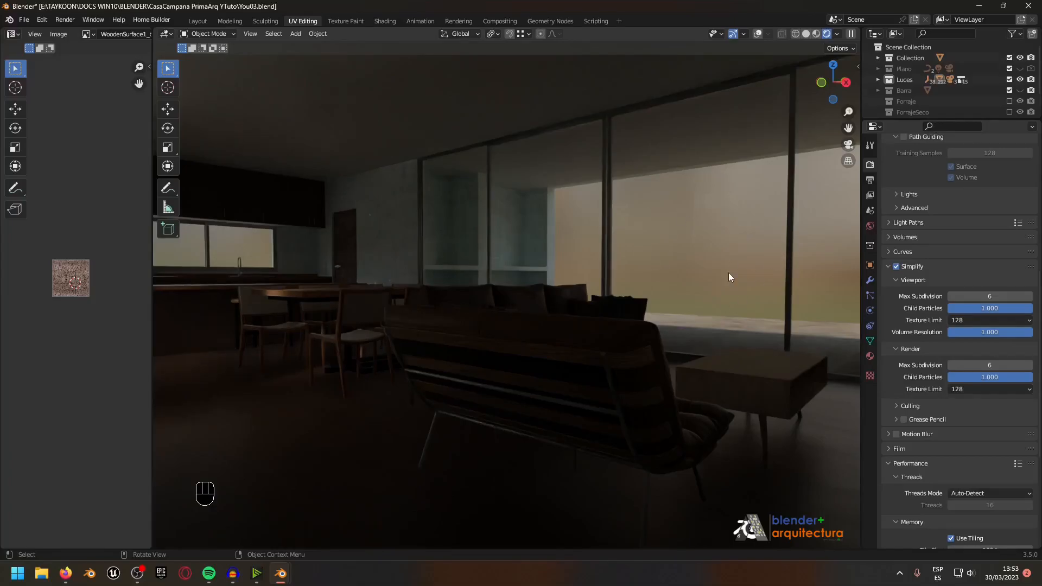
Step: Raise the viewport texture limit through 256, 512 and 1024 to 2048, and turn Simplify off
left_click(972, 320)
left_click(951, 357)
left_click(964, 321)
left_click(950, 368)
left_click(977, 321)
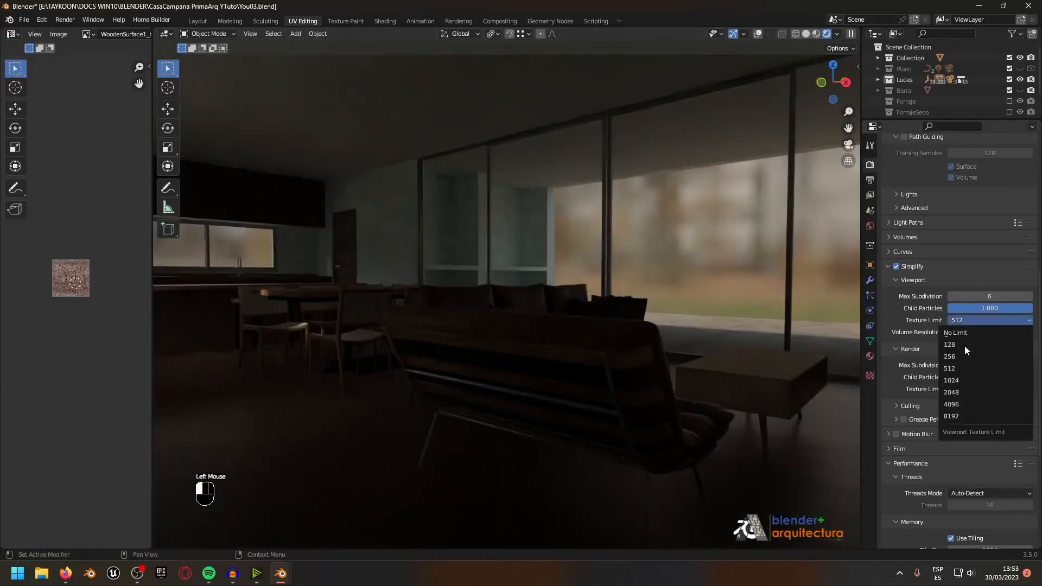
left_click(953, 381)
left_click(980, 320)
left_click(958, 392)
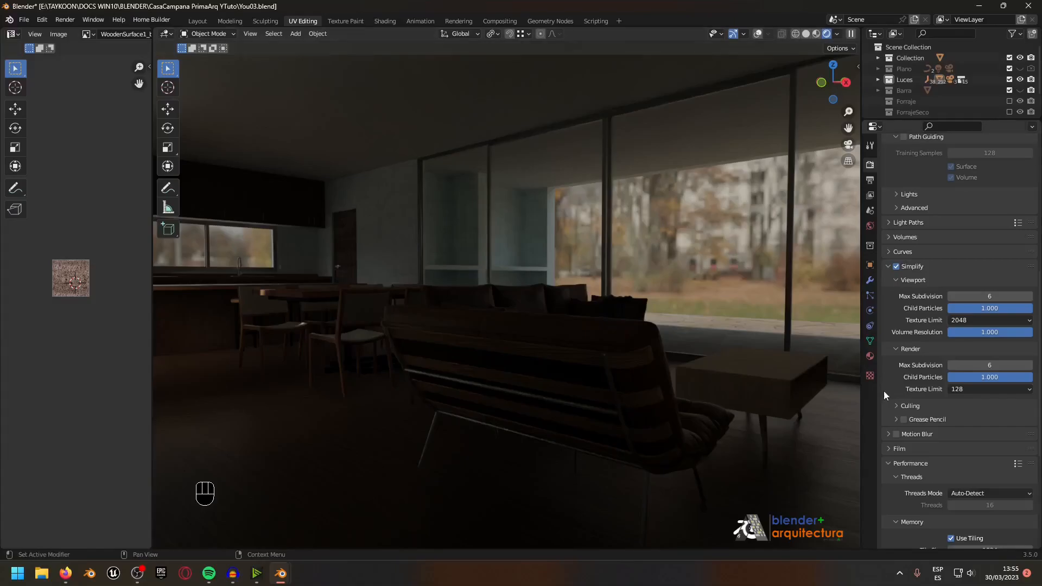
left_click(896, 267)
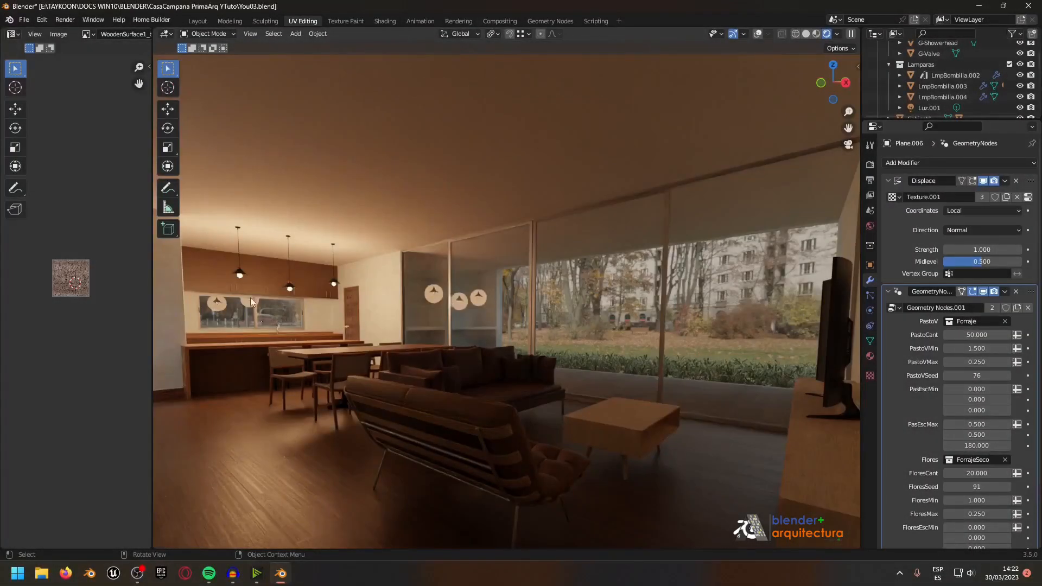
Step: Render the living-room image with the kitchen pendant lamps lit
left_click(237, 275)
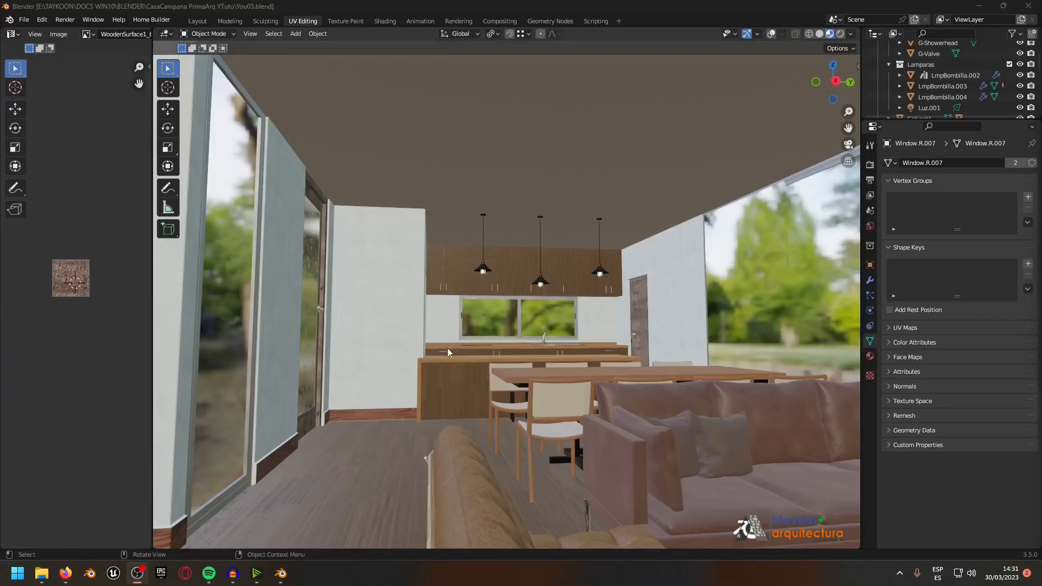
left_click(65, 20)
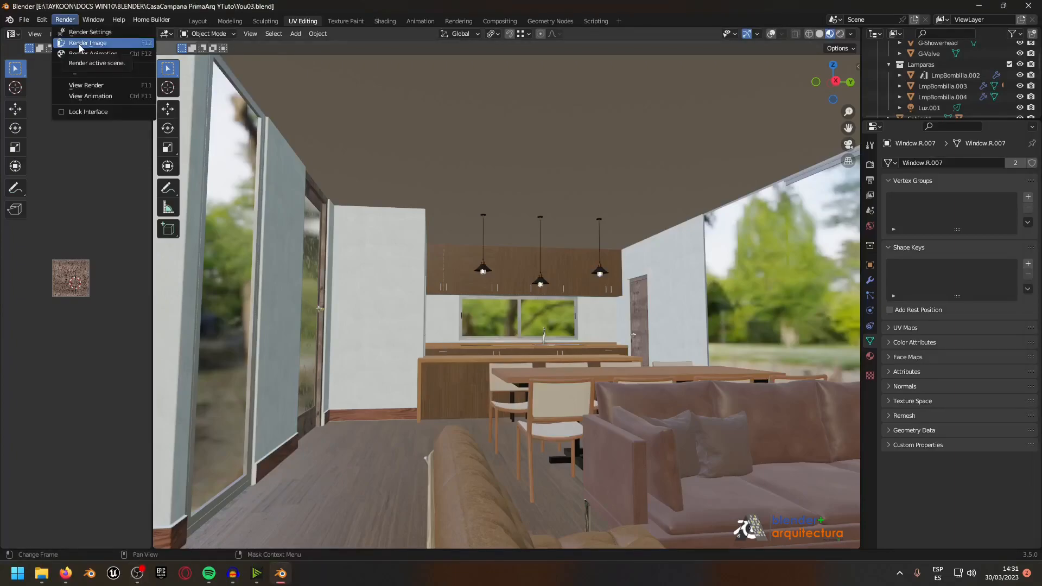
left_click(79, 44)
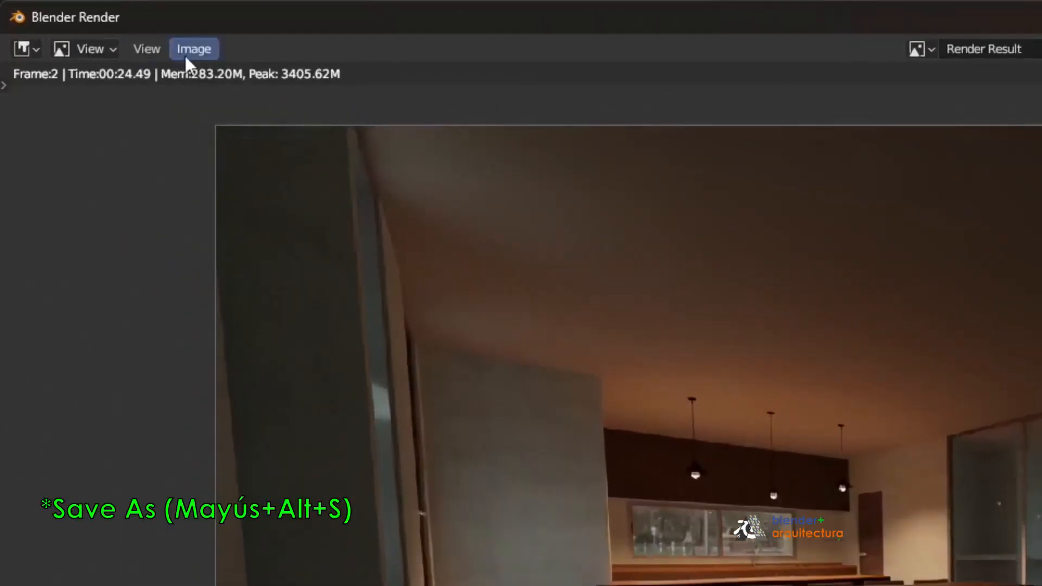
Step: Open the save dialog for the render result and review the file format and color management options
left_click(190, 50)
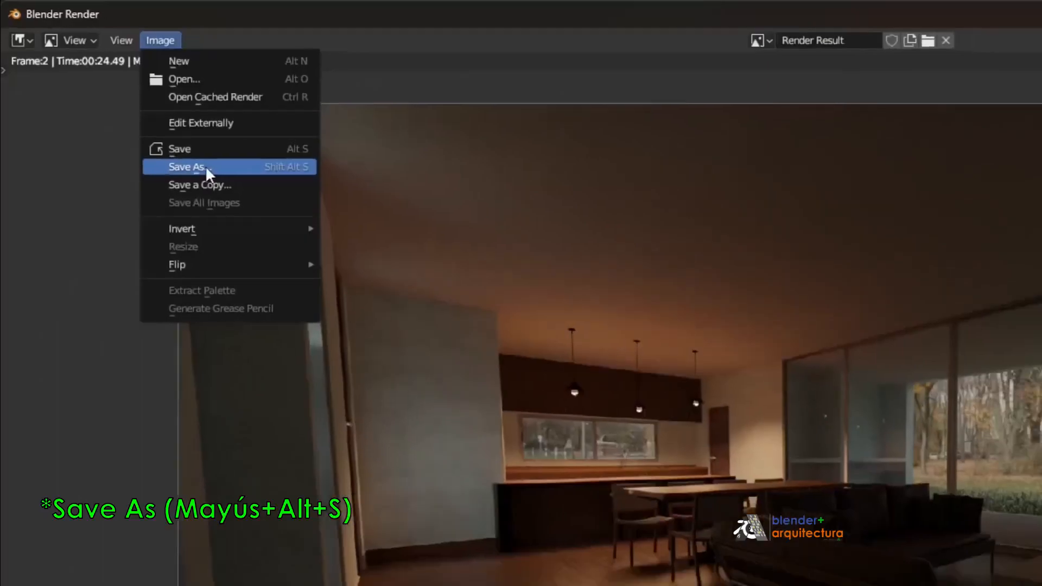
left_click(248, 202)
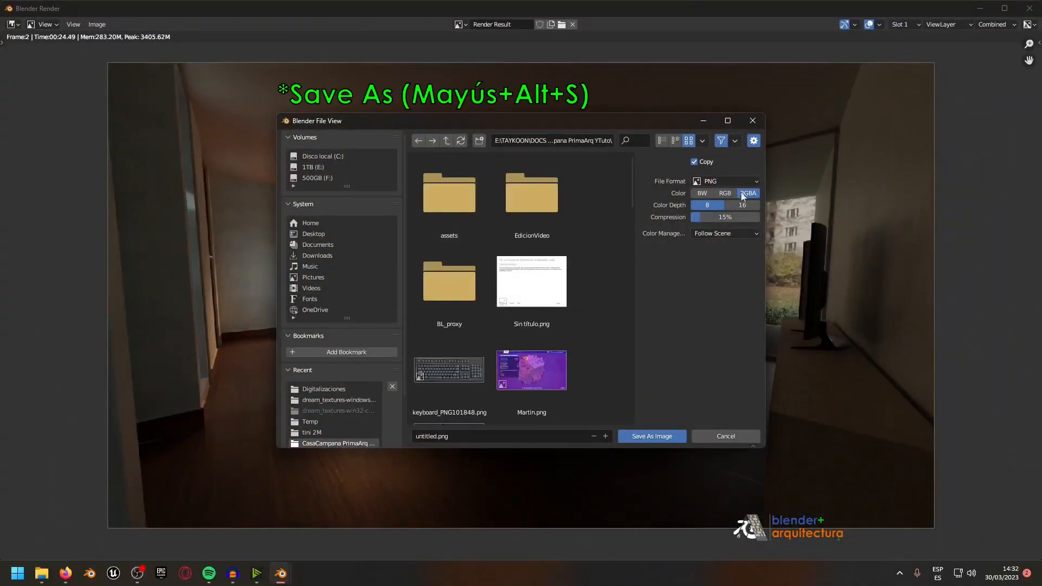
left_click(728, 180)
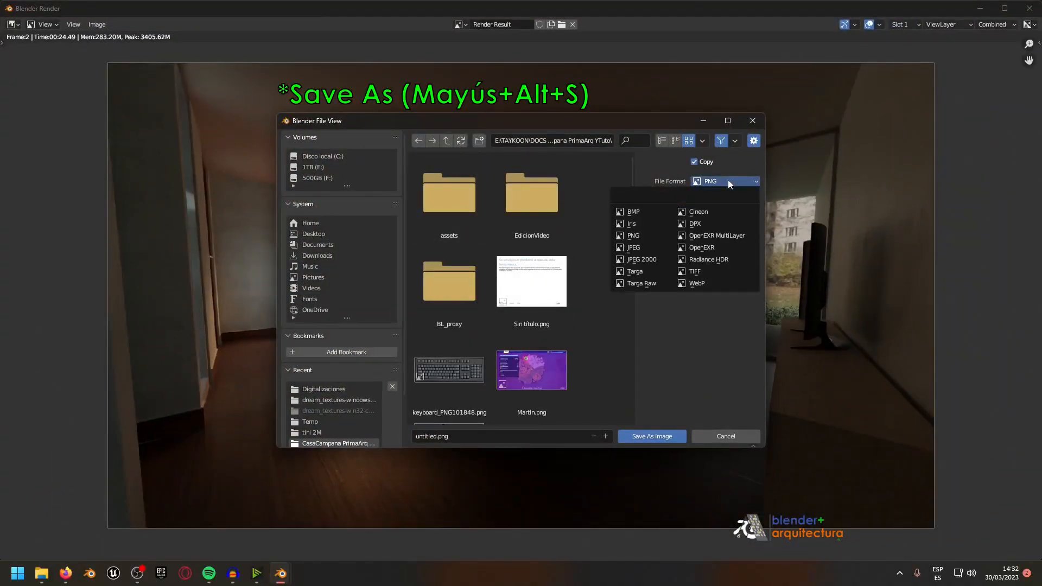
left_click(728, 181)
left_click(721, 234)
left_click(721, 235)
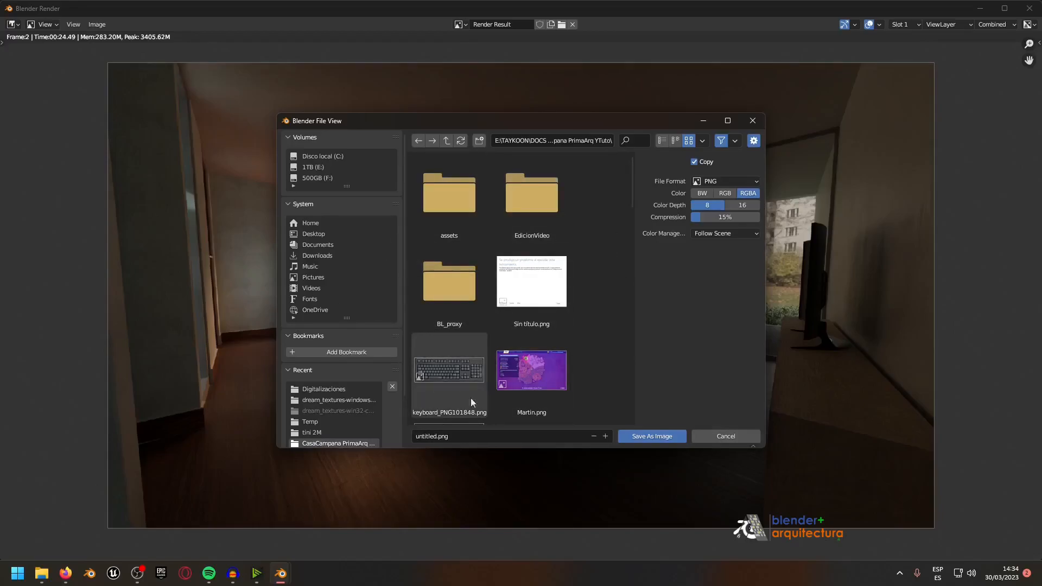
Step: Save the rendered image as a PNG named Render01 in the project folder
left_click_drag(437, 118, 447, 96)
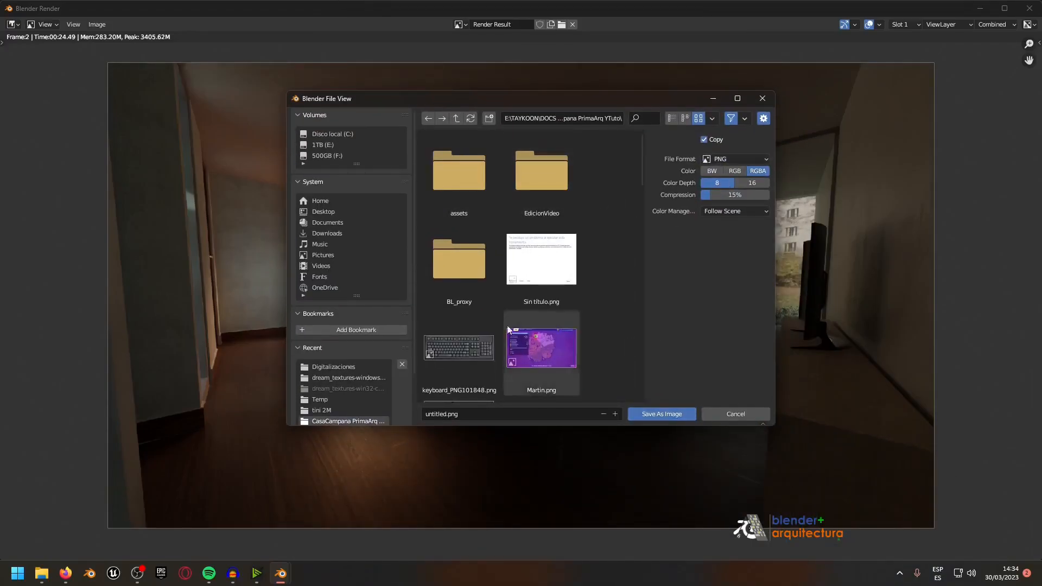
left_click(487, 414)
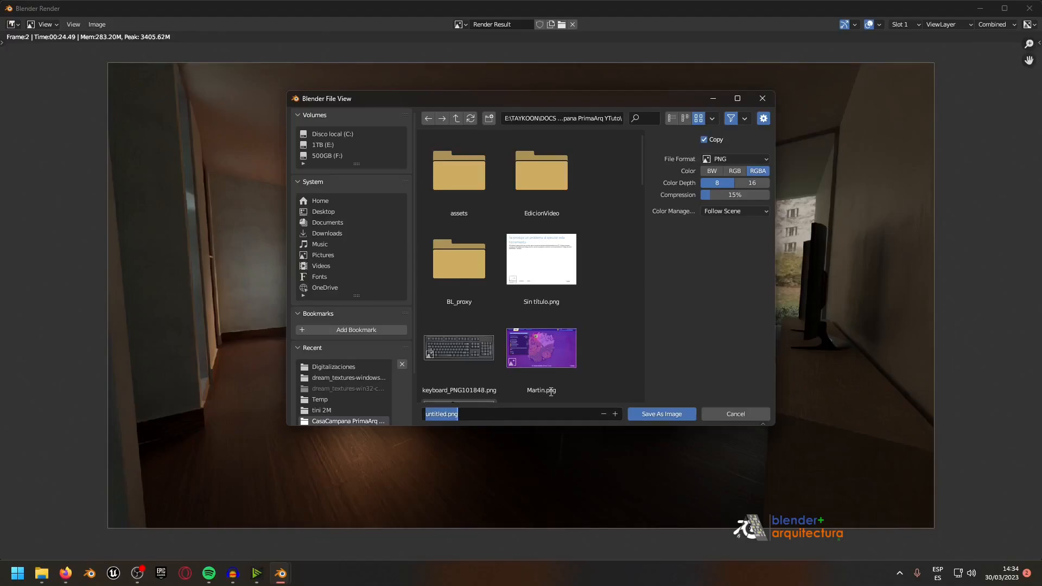
type("Render")
type("01")
left_click(658, 412)
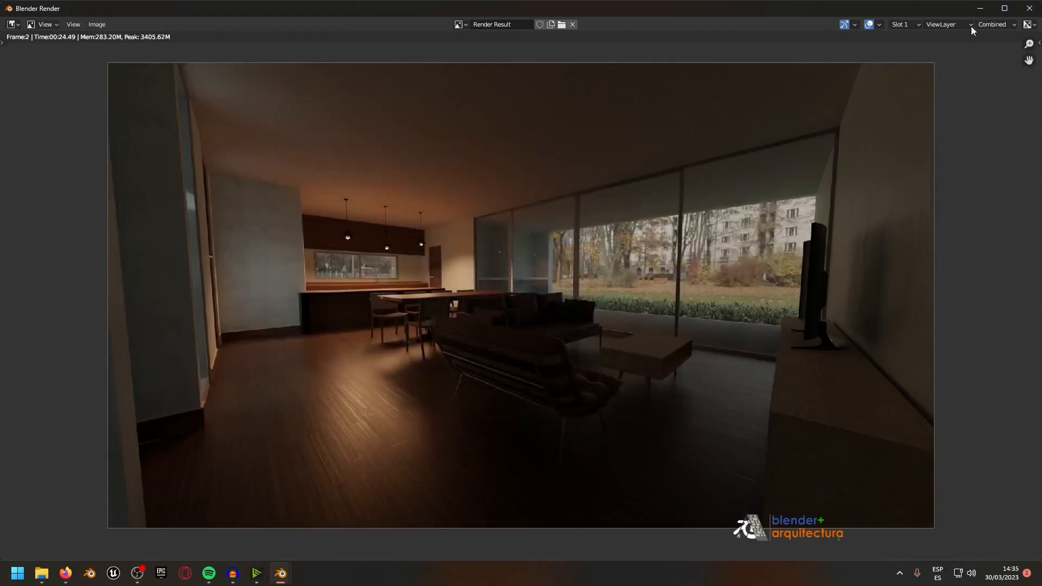
Step: Close the render window and inspect the kitchen and living room in rendered viewport shading
left_click(1031, 8)
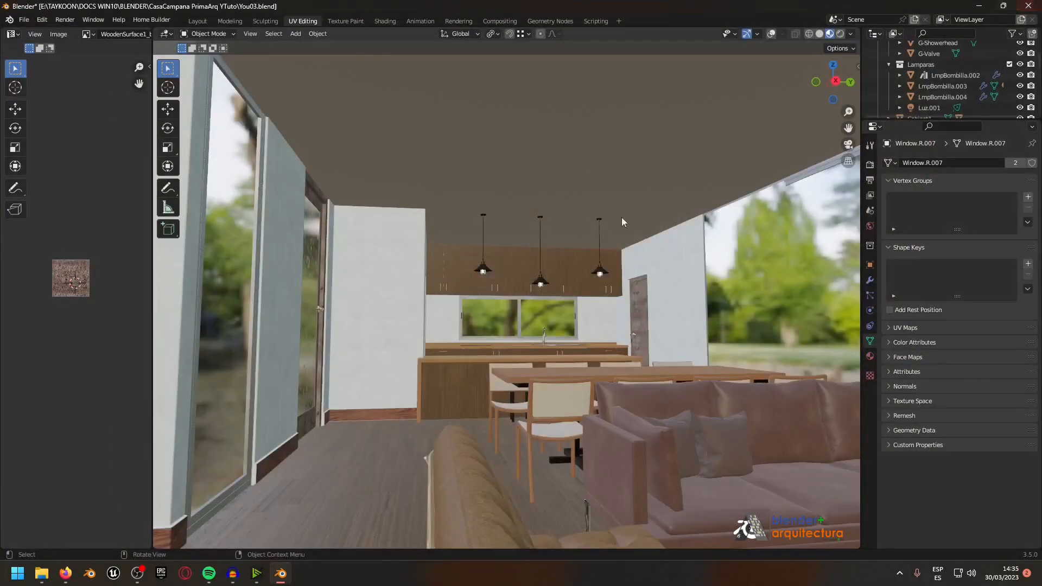
left_click(841, 34)
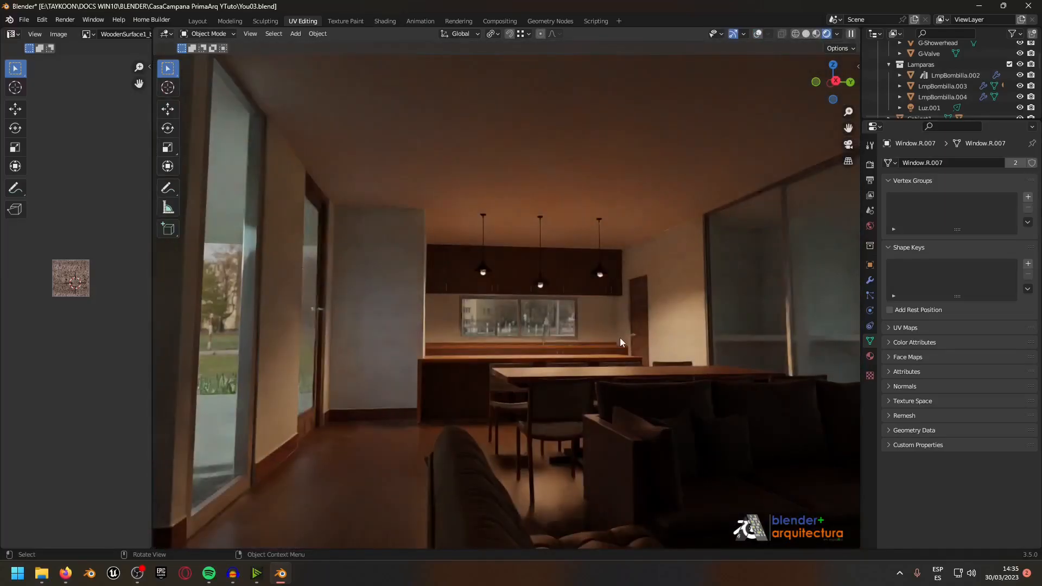
scroll(620, 337, "up", 5)
scroll(629, 354, "up", 3)
middle_click_drag(629, 354, 617, 360)
middle_click_drag(618, 360, 646, 377)
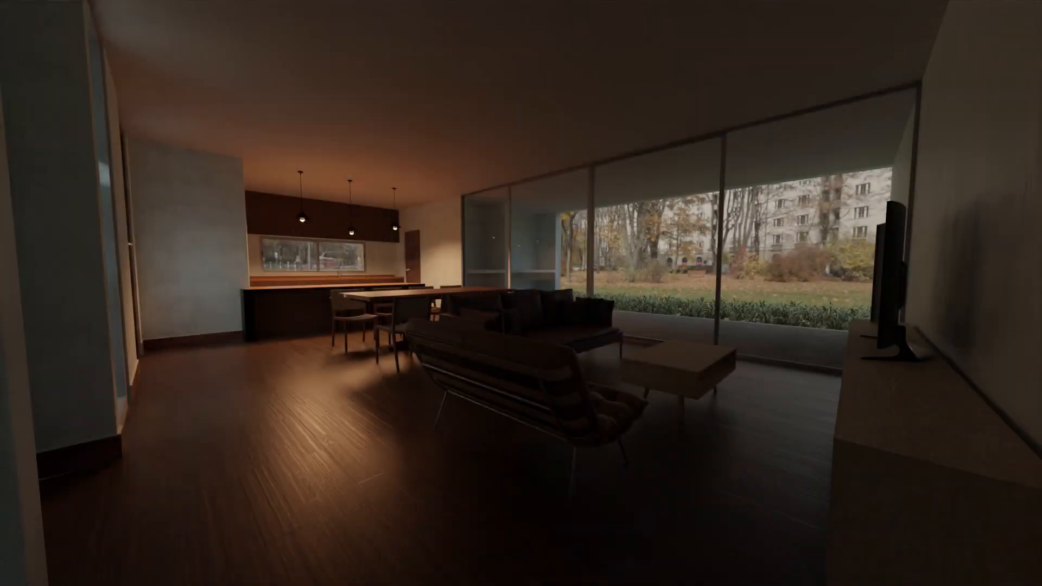